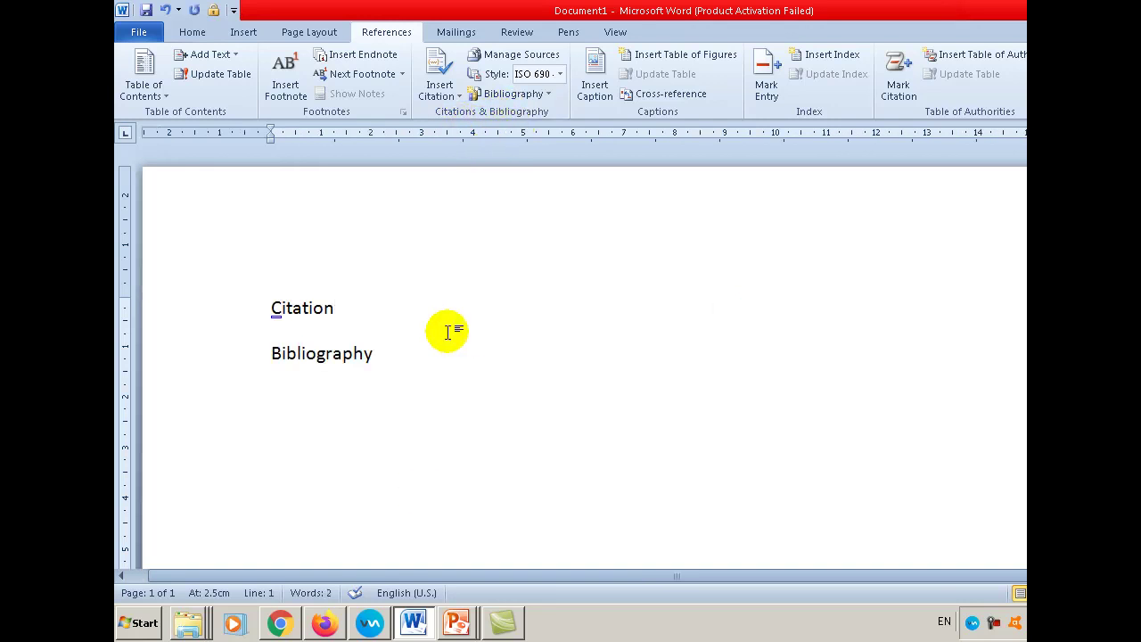
# Step: Place the insertion point within the Citation and Bibliography lines
pyautogui.click(382, 348)
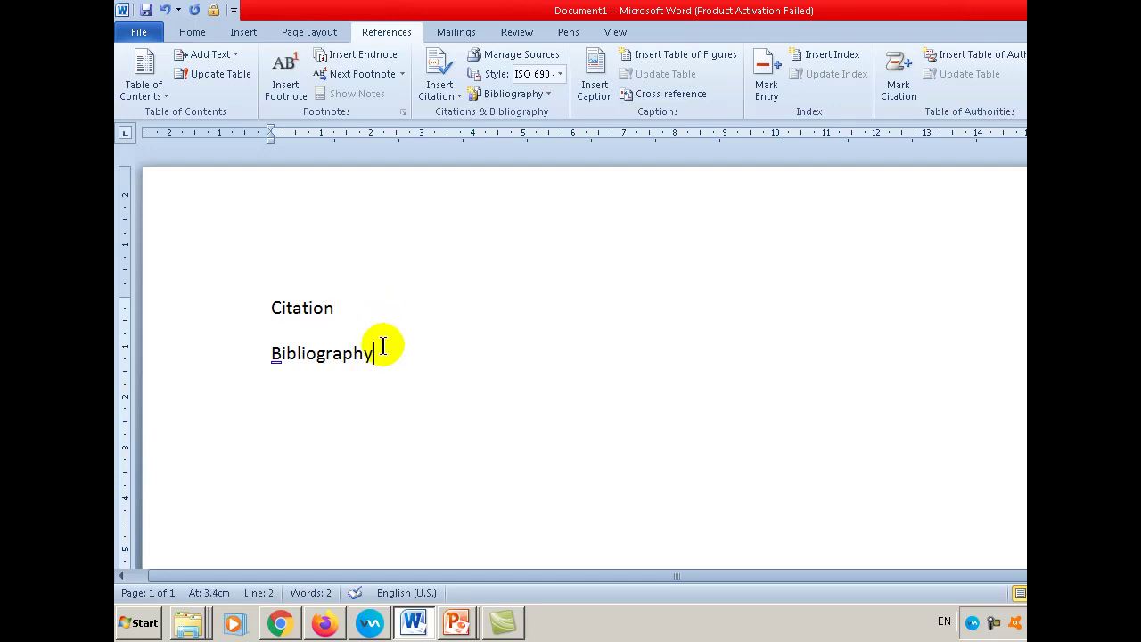
pyautogui.click(314, 305)
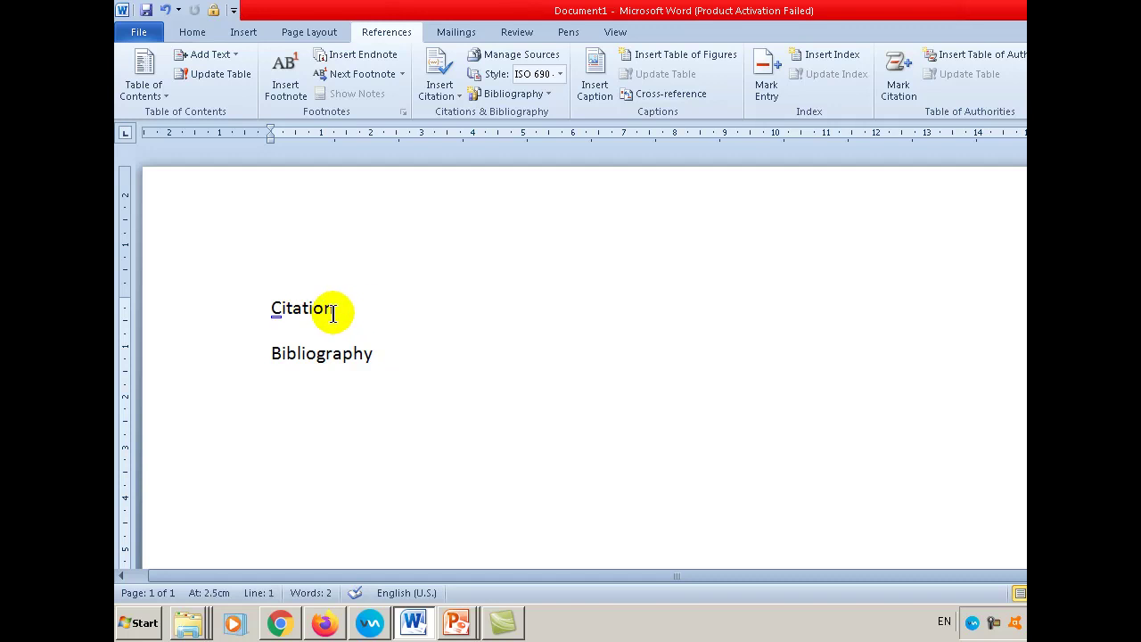
pyautogui.click(353, 356)
pyautogui.click(375, 355)
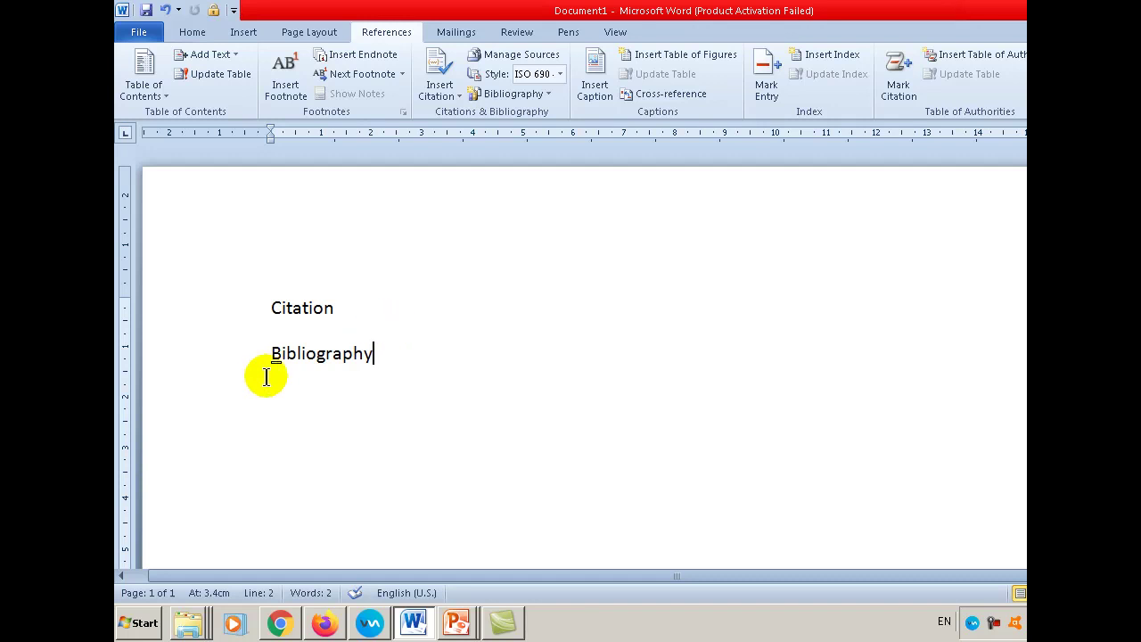
# Step: Delete the Citation and Bibliography lines and generate sample paragraphs with a rand formula
pyautogui.hotkey('ctrl', 'a')
pyautogui.press('Delete')
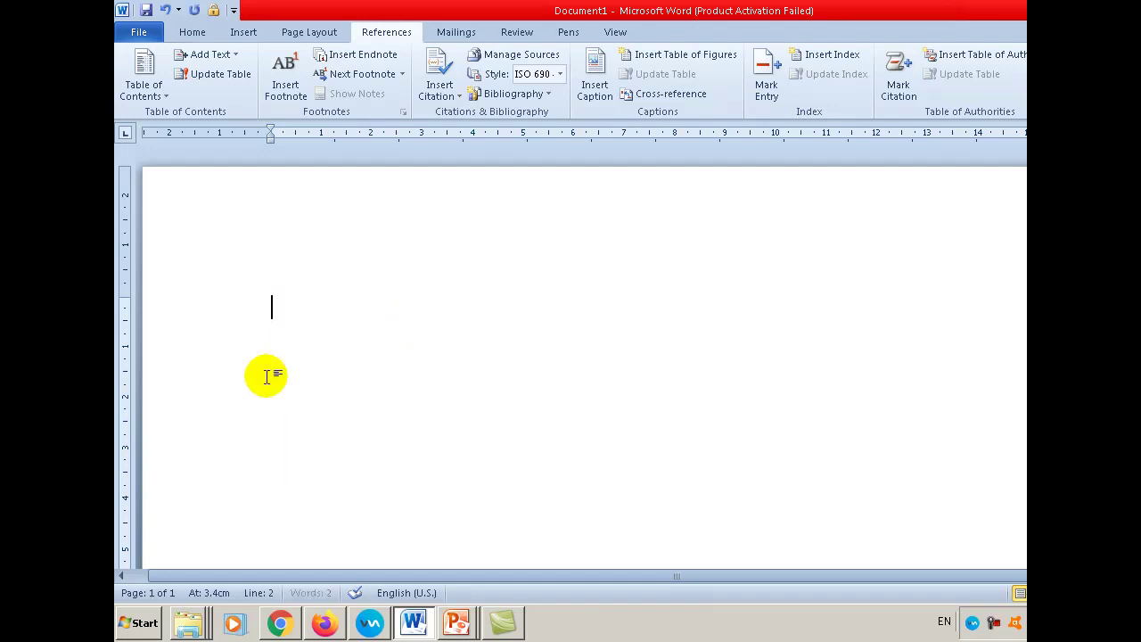
pyautogui.write('=ranb()')
pyautogui.press('Return')
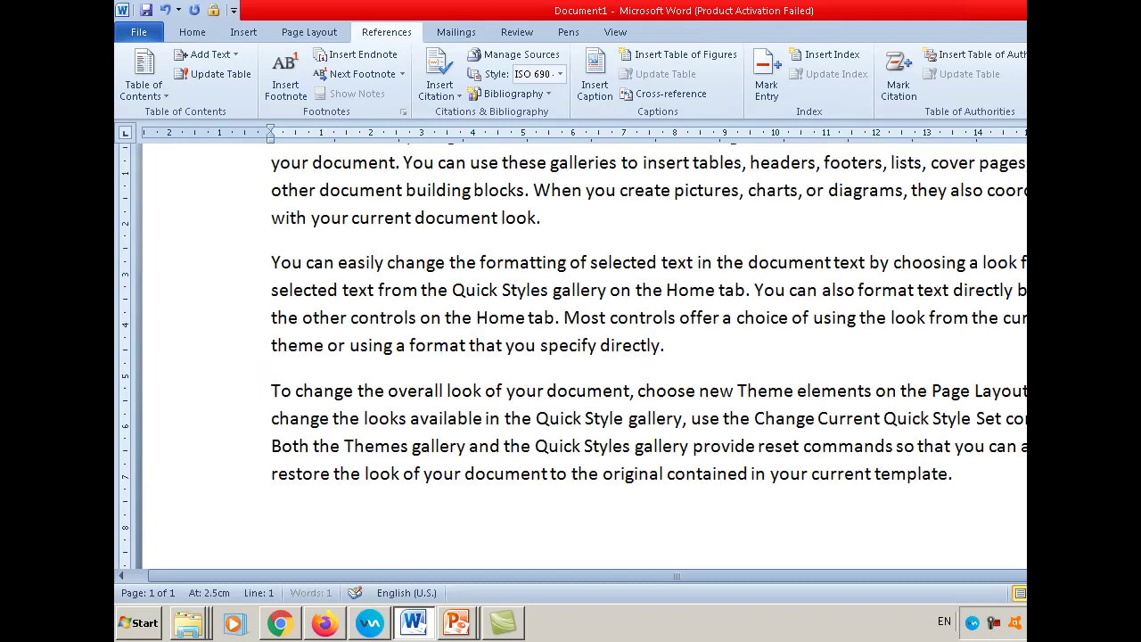
# Step: Enclose the first sample paragraph in opening and closing quotation marks, before its final period
pyautogui.hotkey('ctrl', 'Home')
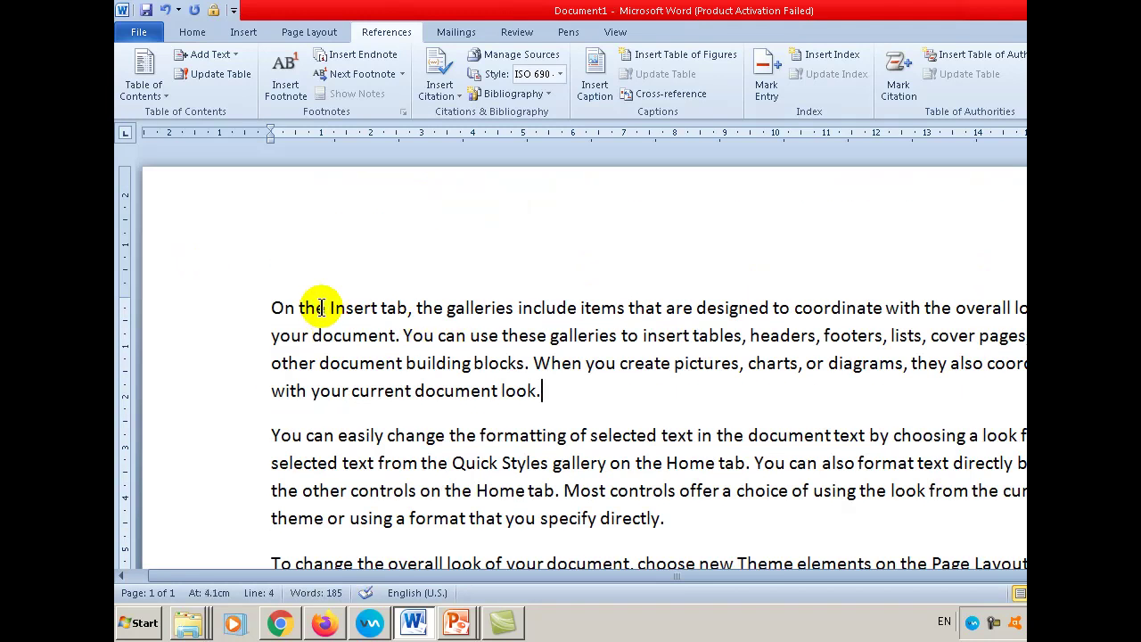
pyautogui.click(246, 314)
pyautogui.click(271, 307)
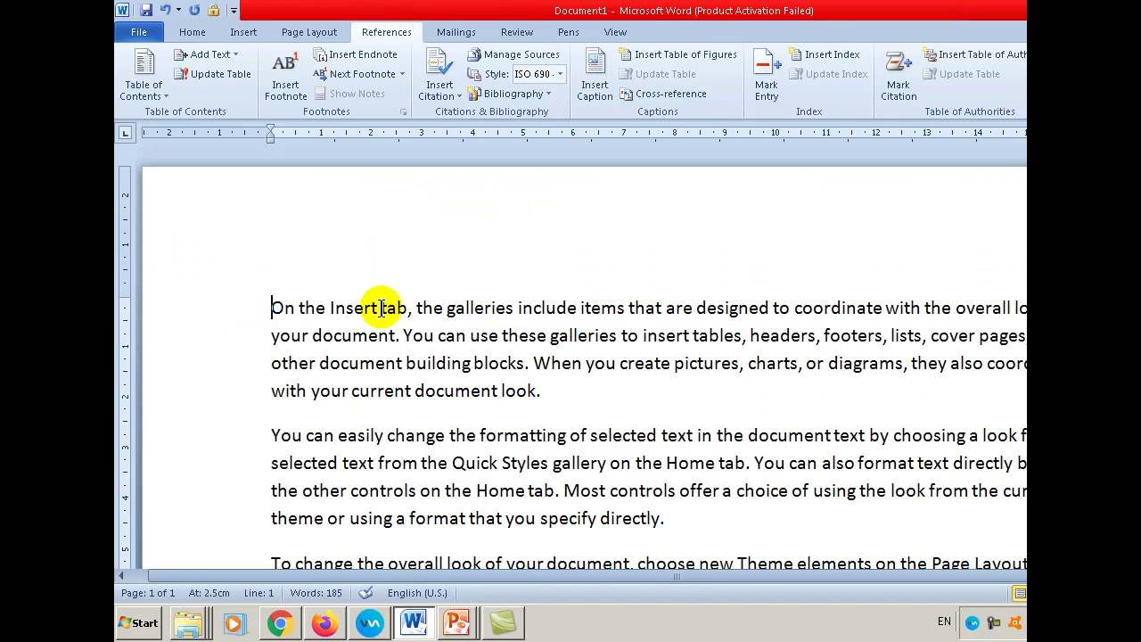
pyautogui.write('"')
pyautogui.press('Down')
pyautogui.press('Down')
pyautogui.press('Down')
pyautogui.press('End')
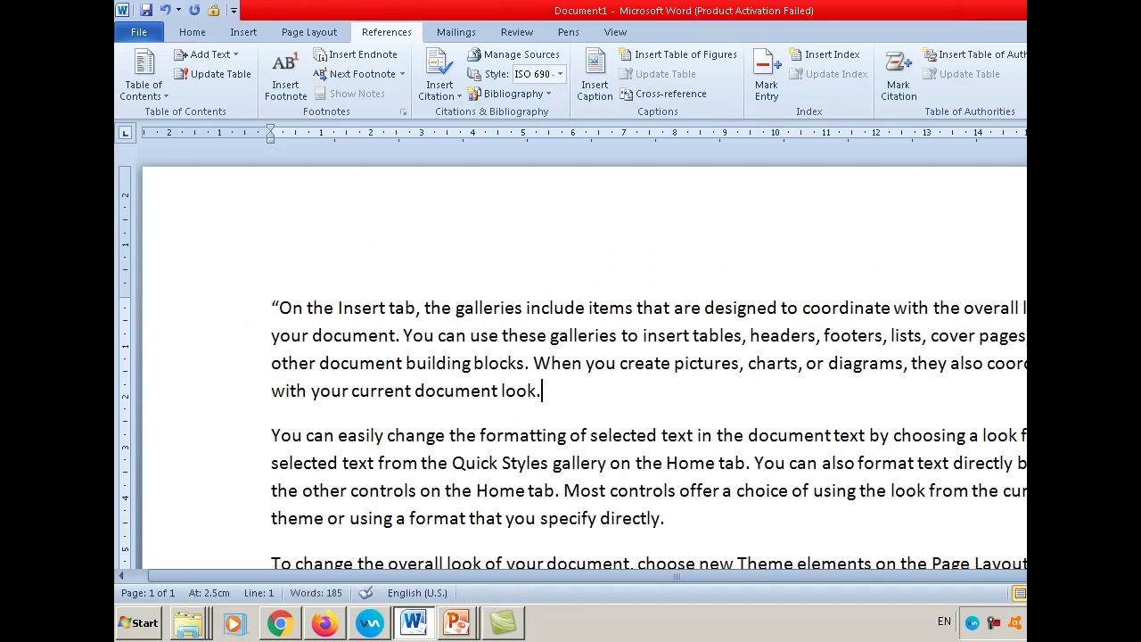
pyautogui.press('Left')
pyautogui.write('"')
# Step: Start a new citation source and keep Book as its type
pyautogui.click(448, 96)
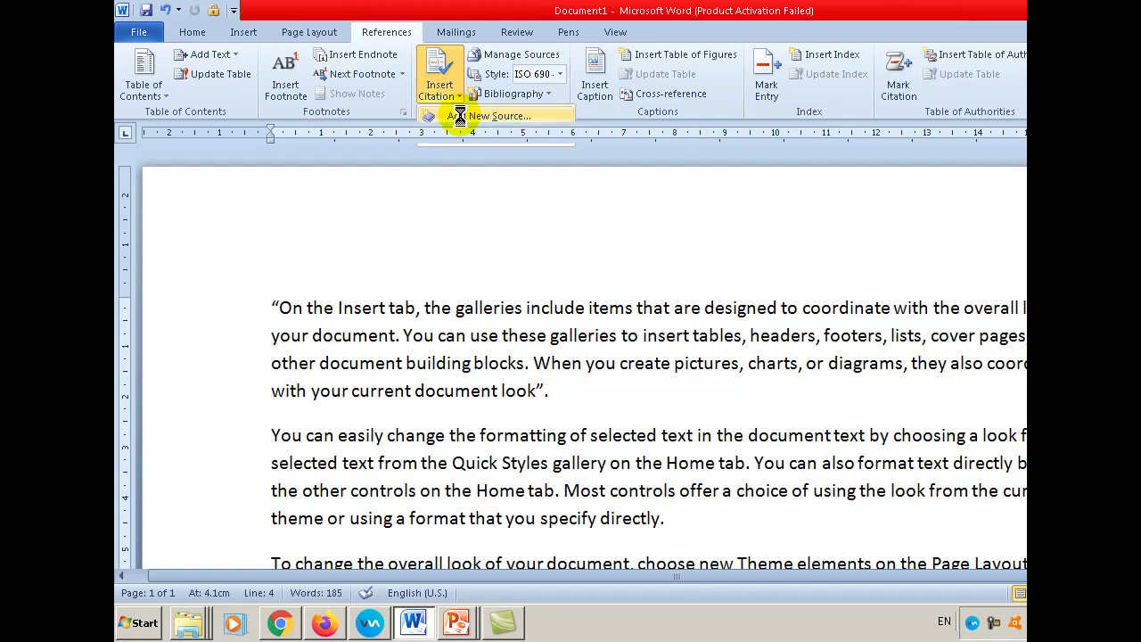
pyautogui.click(462, 123)
pyautogui.click(556, 270)
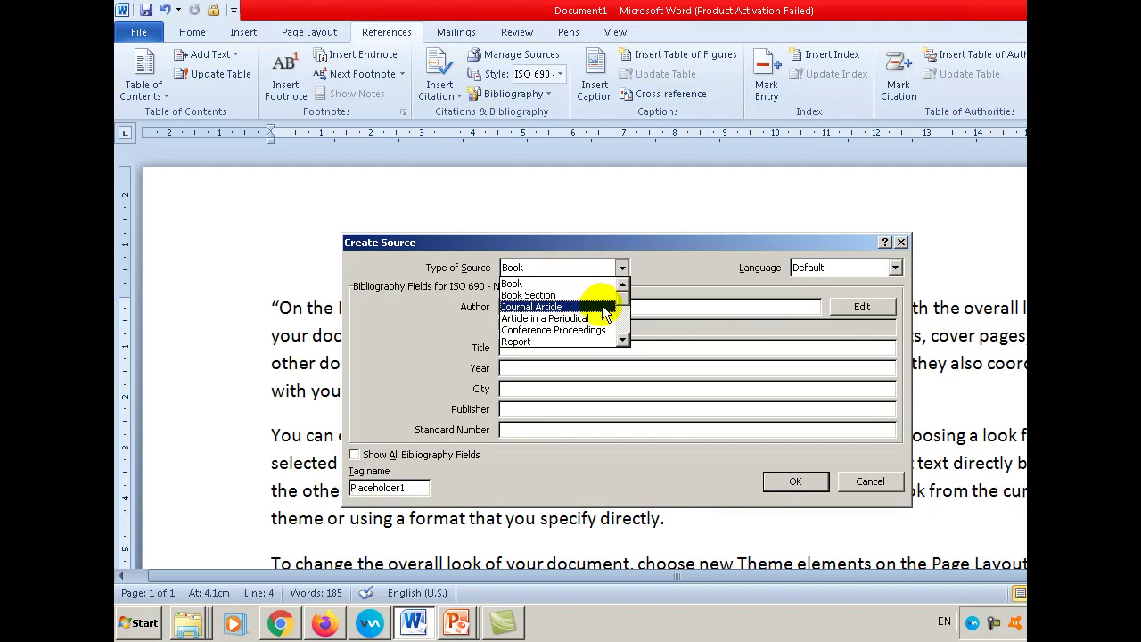
pyautogui.moveTo(623, 291)
pyautogui.mouseDown()
pyautogui.moveTo(624, 321)
pyautogui.moveTo(622, 283)
pyautogui.mouseUp()
pyautogui.click(561, 283)
# Step: Enter the author's name, title 'History of Pakistan' and year 2006
pyautogui.click(538, 306)
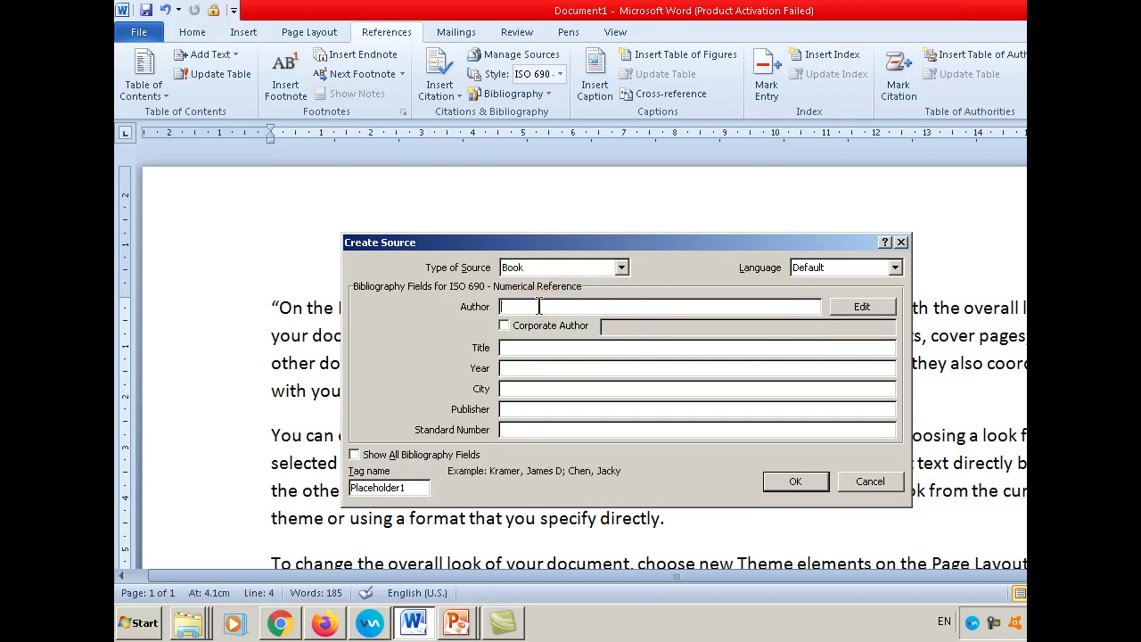
pyautogui.click(765, 311)
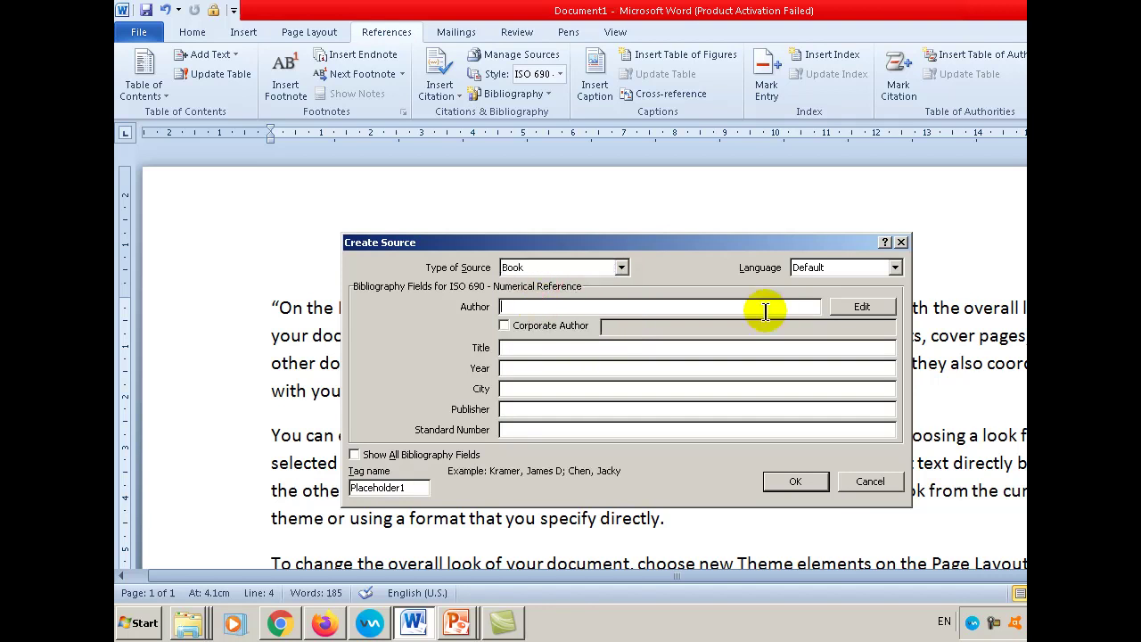
pyautogui.write('Ahmad Khan')
pyautogui.click(580, 349)
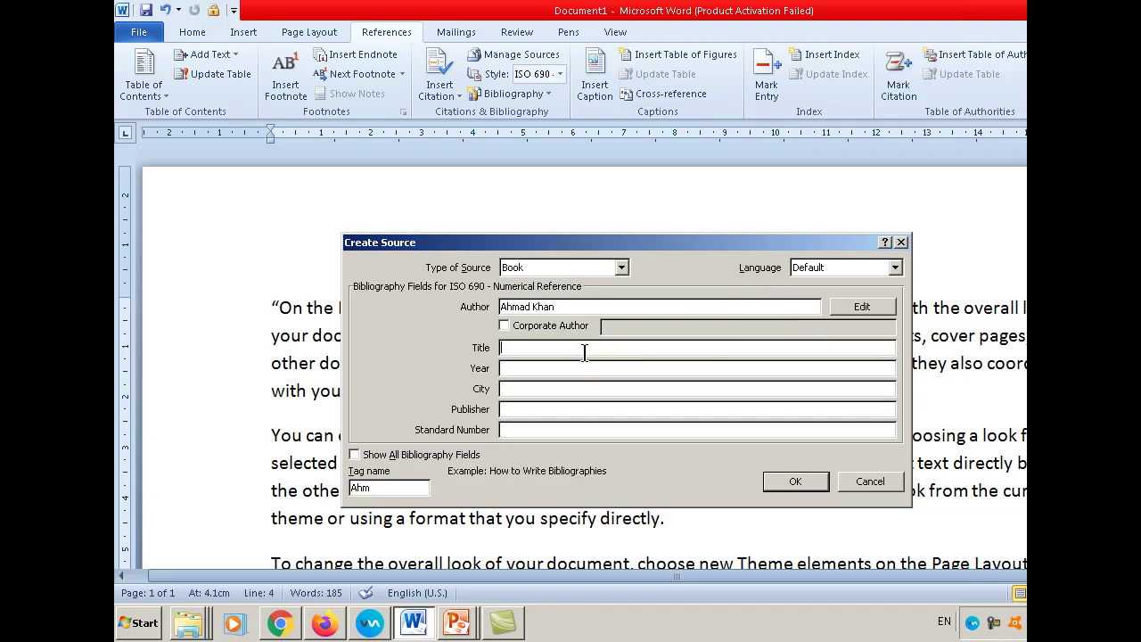
pyautogui.write('History of Pakistan')
pyautogui.press('Tab')
pyautogui.write('06')
pyautogui.press('Tab')
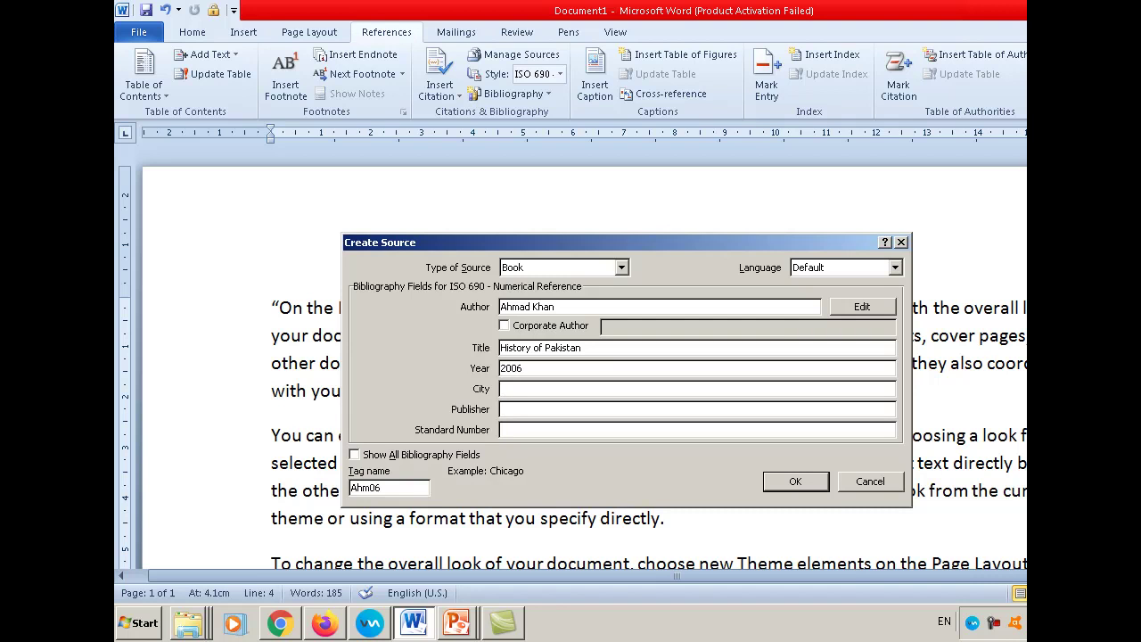
pyautogui.write('eshawar')
pyautogui.press('Tab')
pyautogui.write('Taj Kutab Khana')
pyautogui.press('Tab')
pyautogui.write('12312312312321')
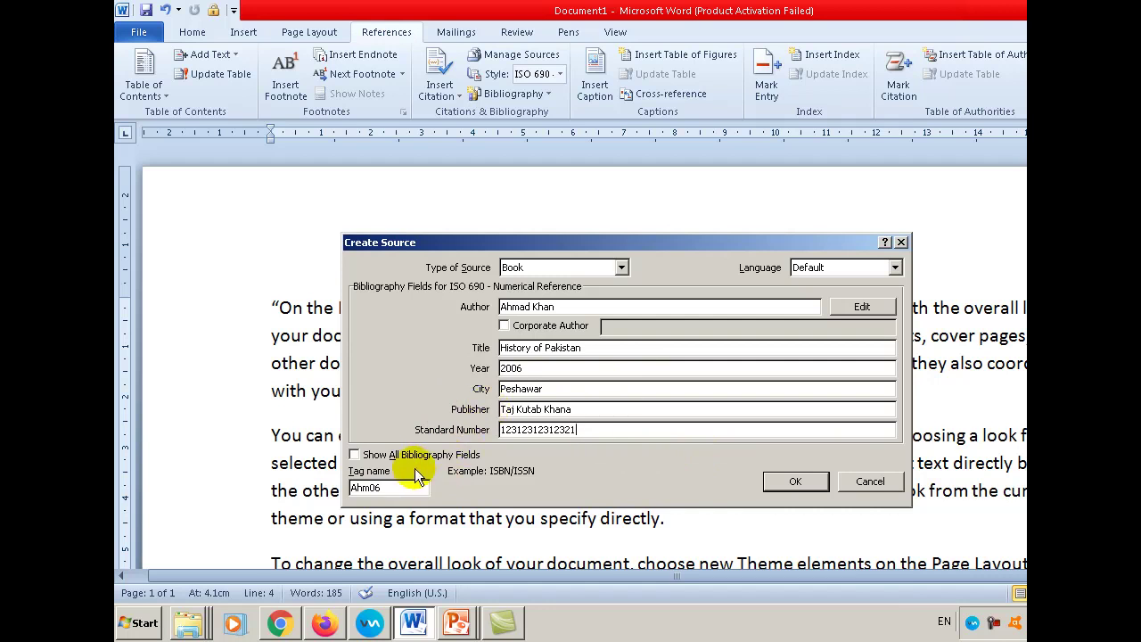
# Step: Show all bibliography fields and save the source, inserting its citation
pyautogui.click(383, 454)
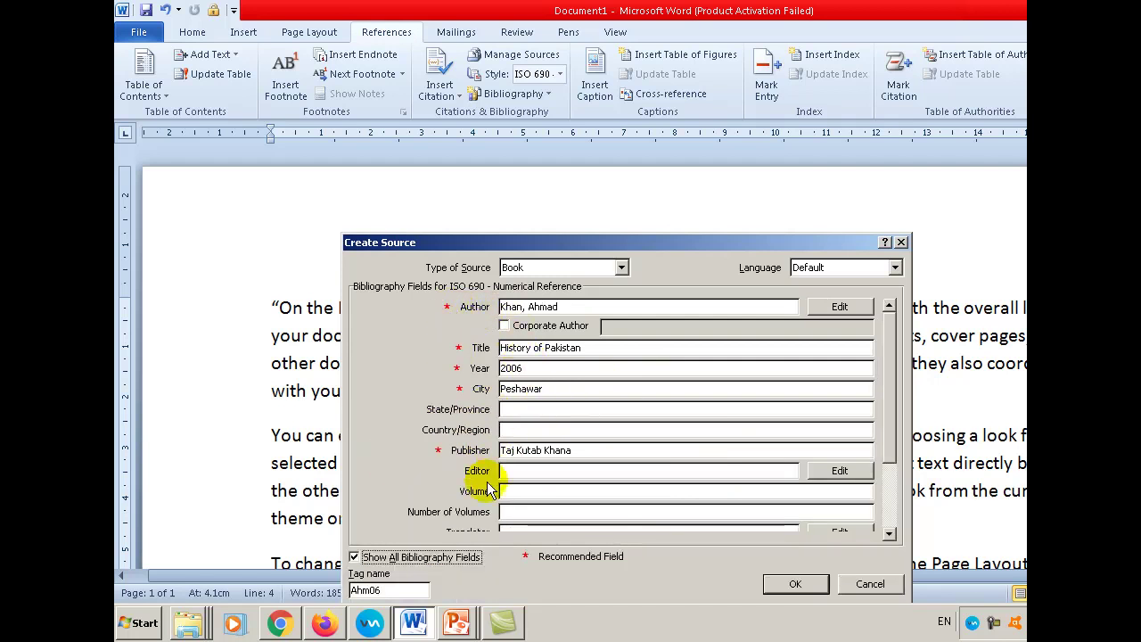
pyautogui.scroll(-2, 882, 434)
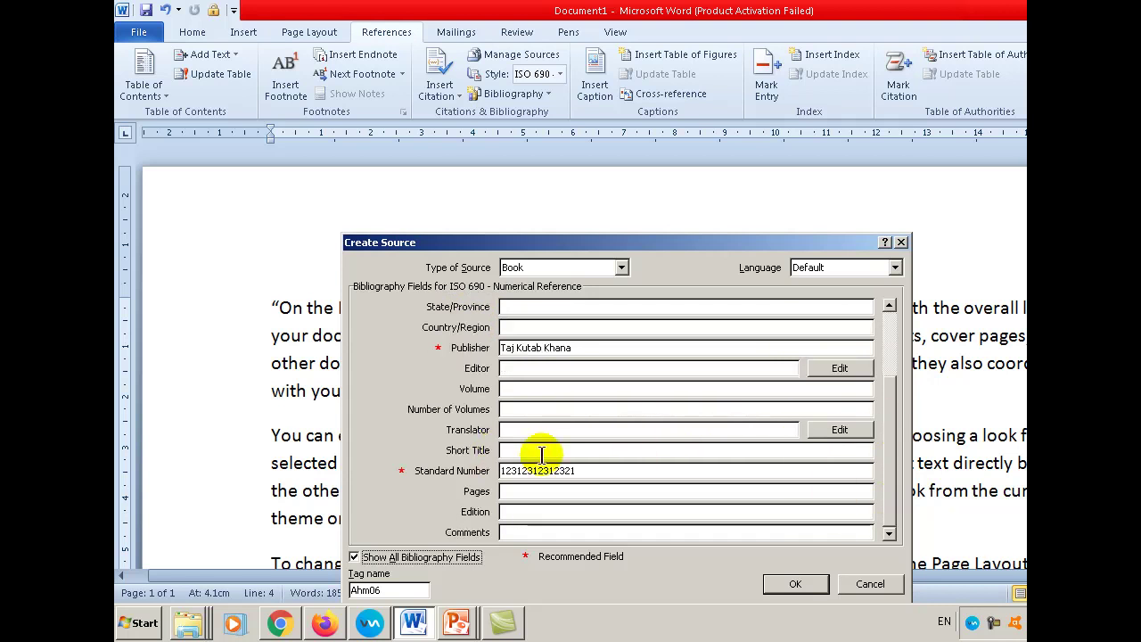
pyautogui.click(782, 593)
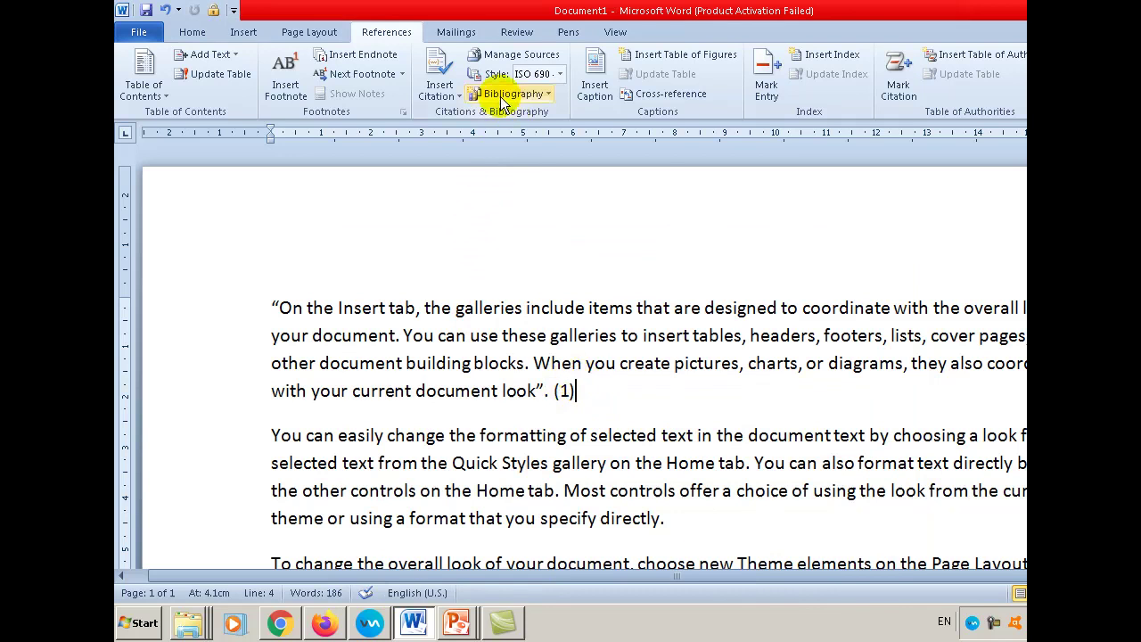
# Step: Switch the citation style to ISO 690 - First Element and Date
pyautogui.click(559, 74)
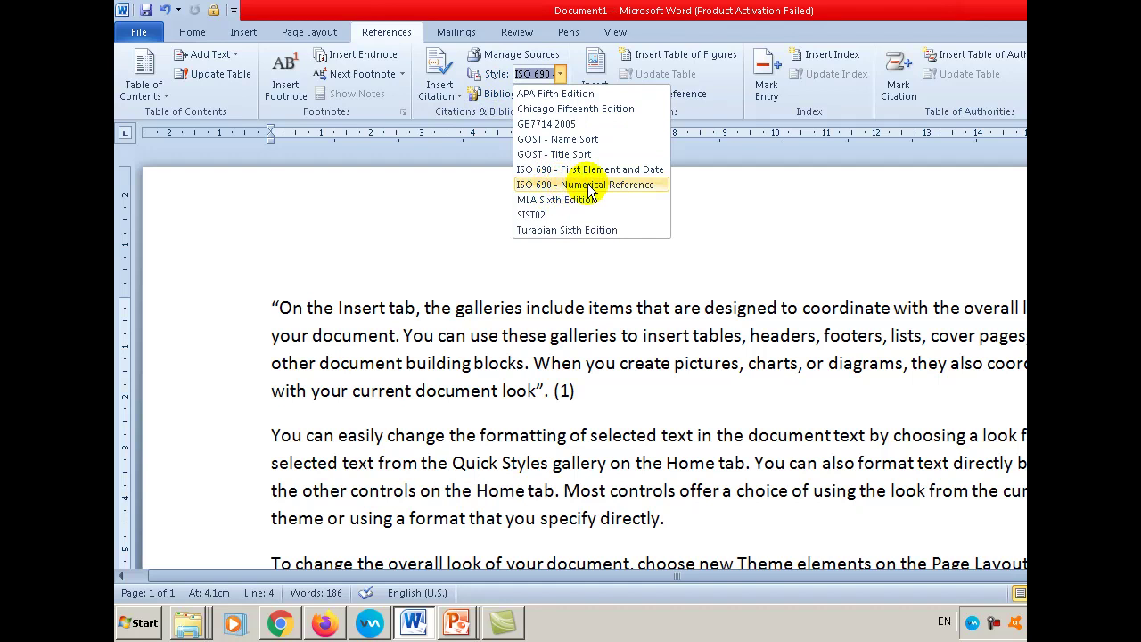
pyautogui.click(589, 172)
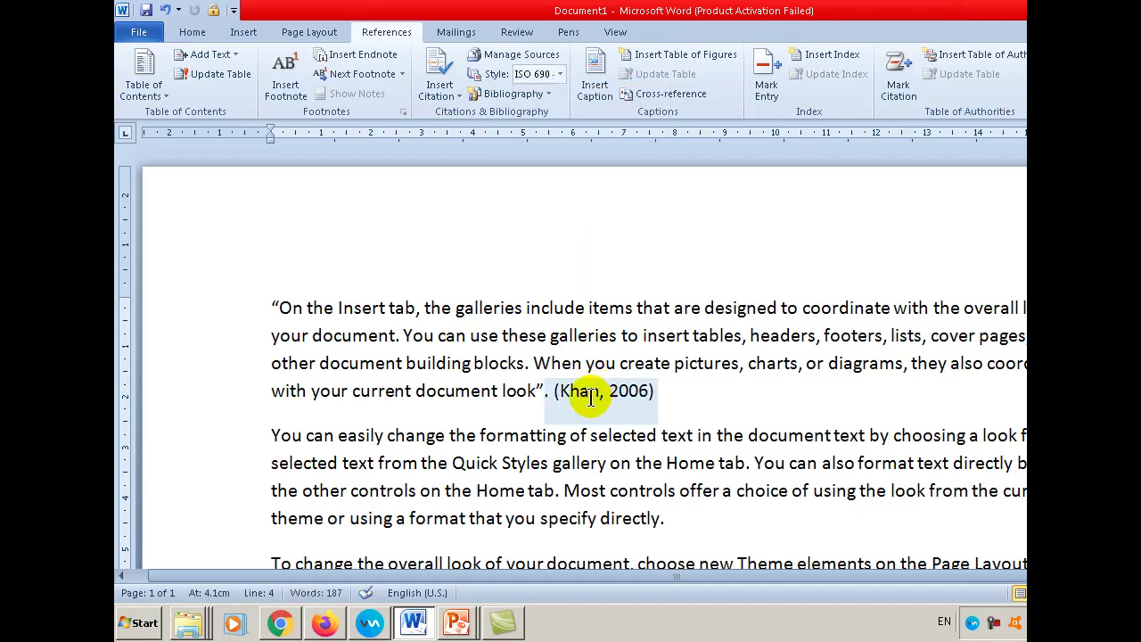
pyautogui.click(563, 392)
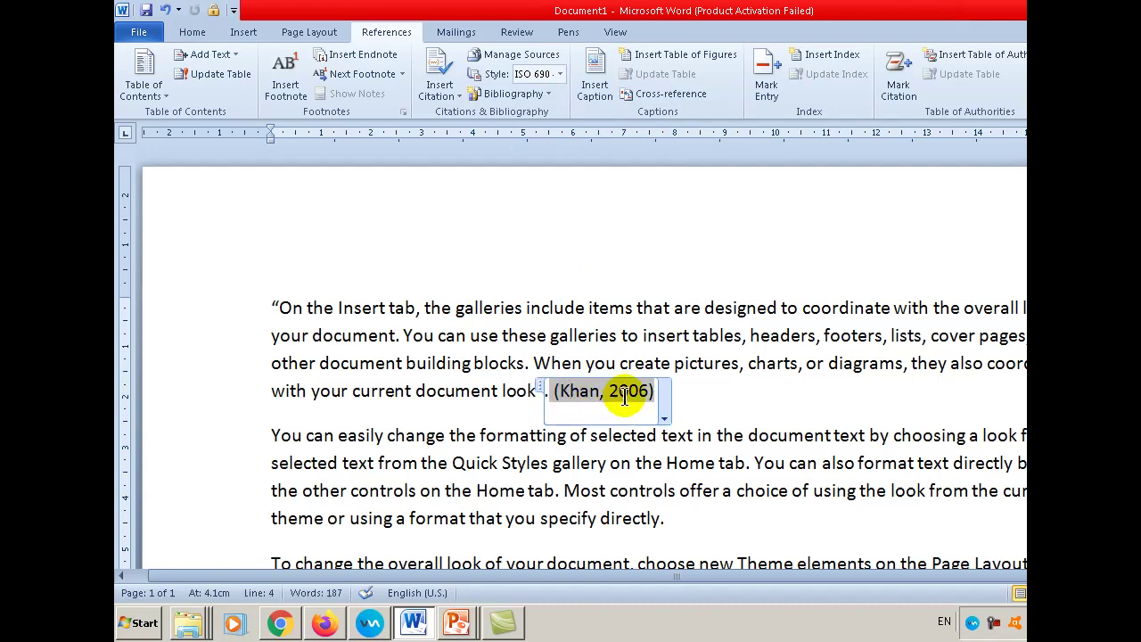
pyautogui.click(684, 385)
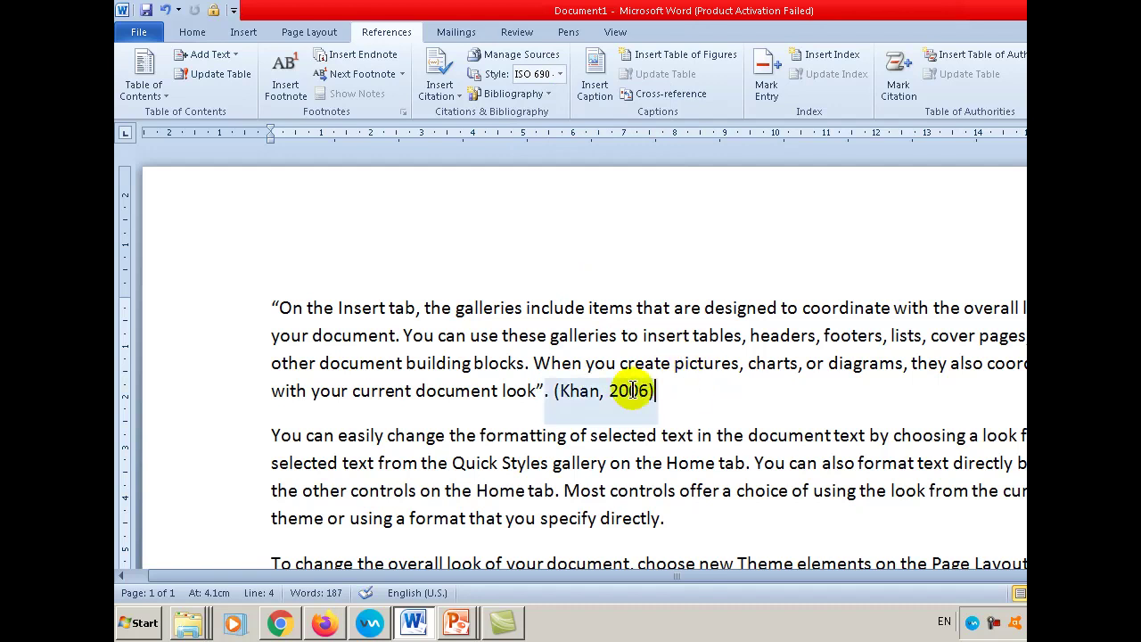
pyautogui.click(318, 309)
# Step: Add a 'Pakistan' line at the top and an 'Afghanistan' line before the second paragraph
pyautogui.press('Home')
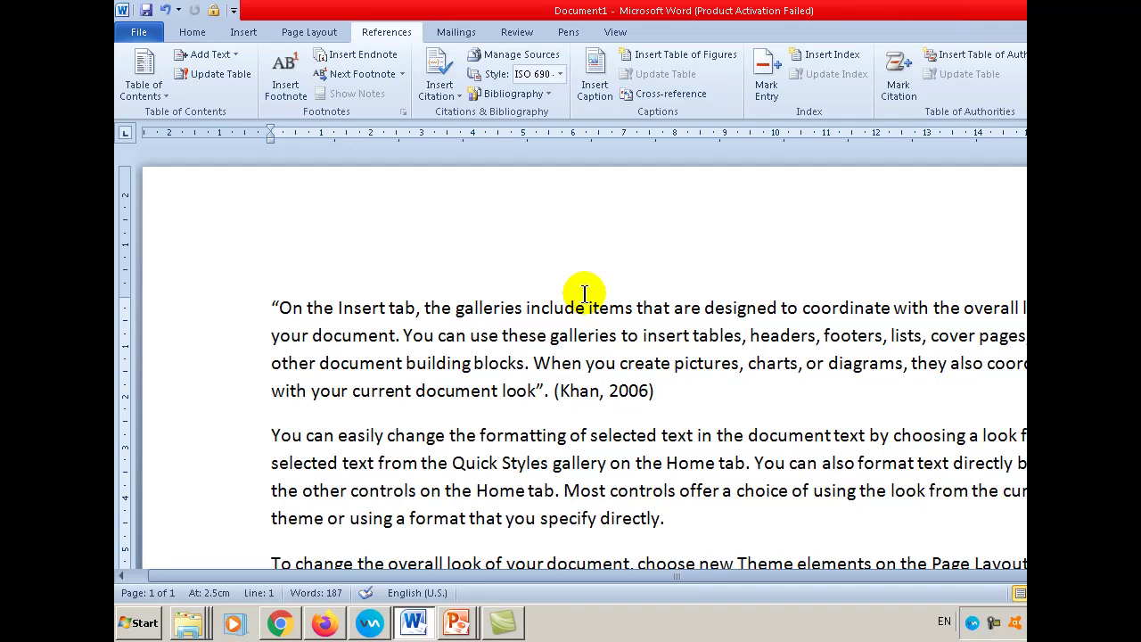
pyautogui.press('Return')
pyautogui.write('Pakistan')
pyautogui.press('Down')
pyautogui.press('Down')
pyautogui.press('Down')
pyautogui.press('Down')
pyautogui.press('Down')
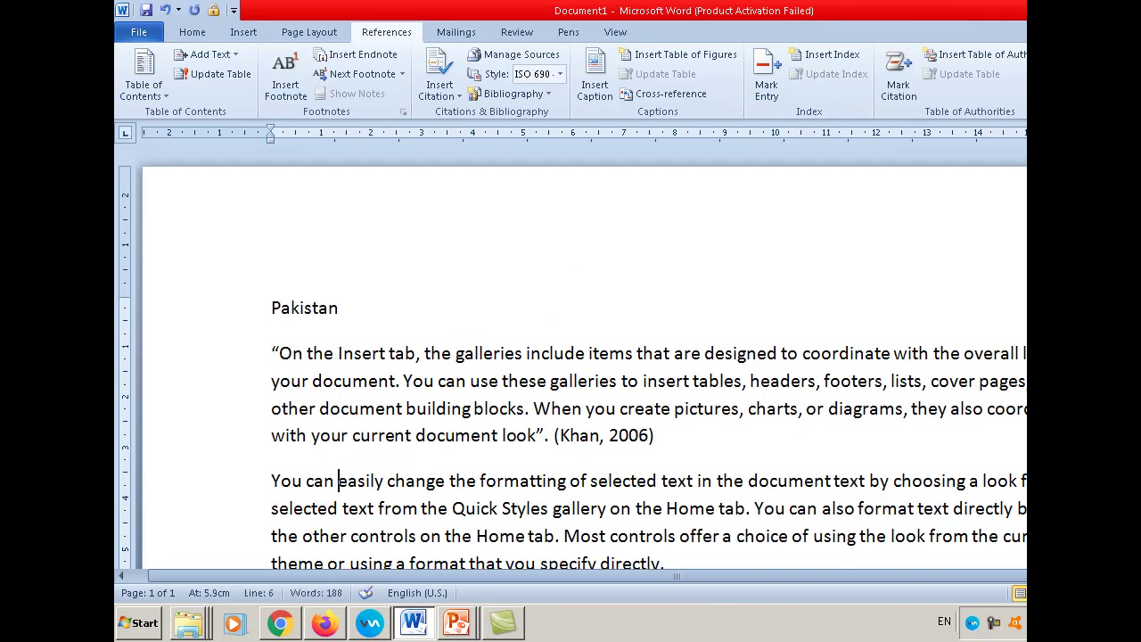
pyautogui.press('Return')
pyautogui.write('Afghanistan')
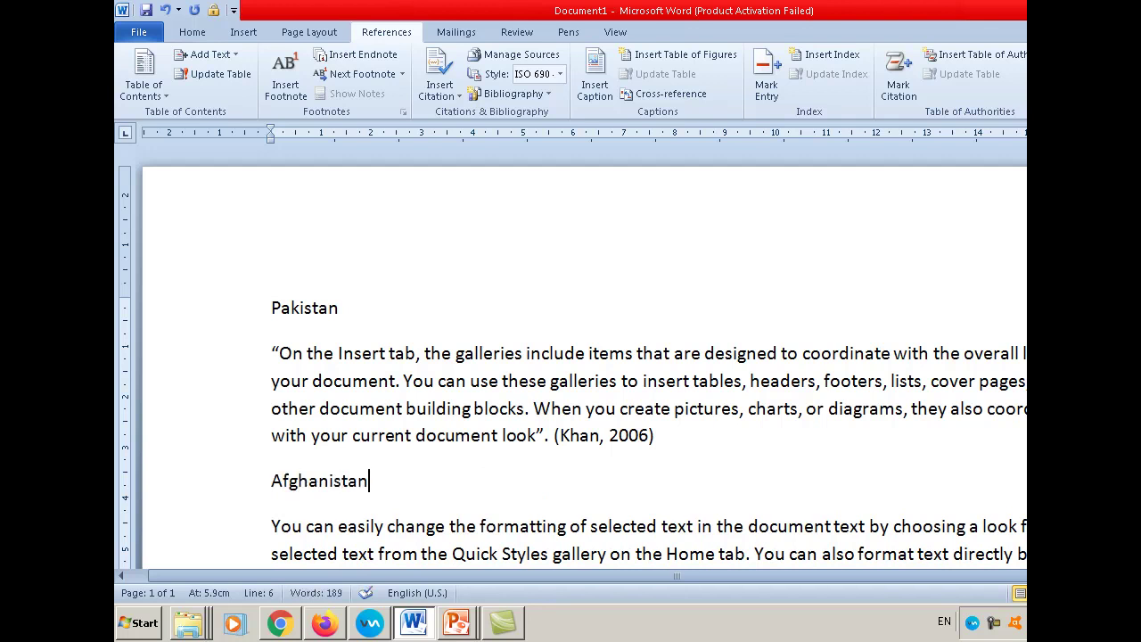
# Step: Enclose the second paragraph in opening and closing quotation marks
pyautogui.scroll(-2, 358, 553)
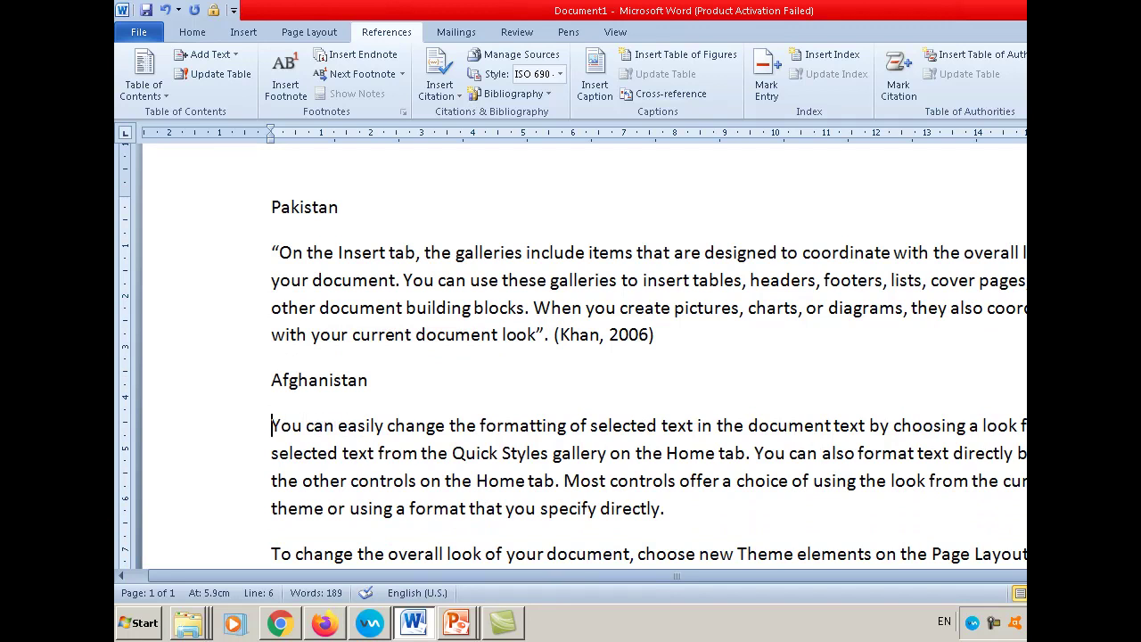
pyautogui.write('"')
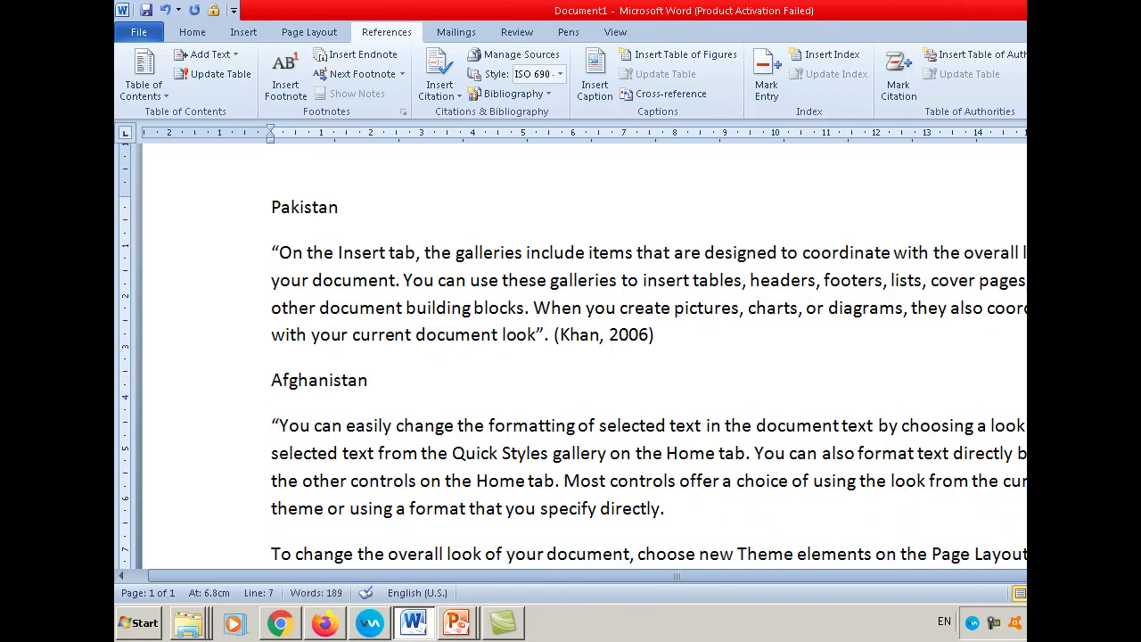
pyautogui.press('End')
pyautogui.write('"')
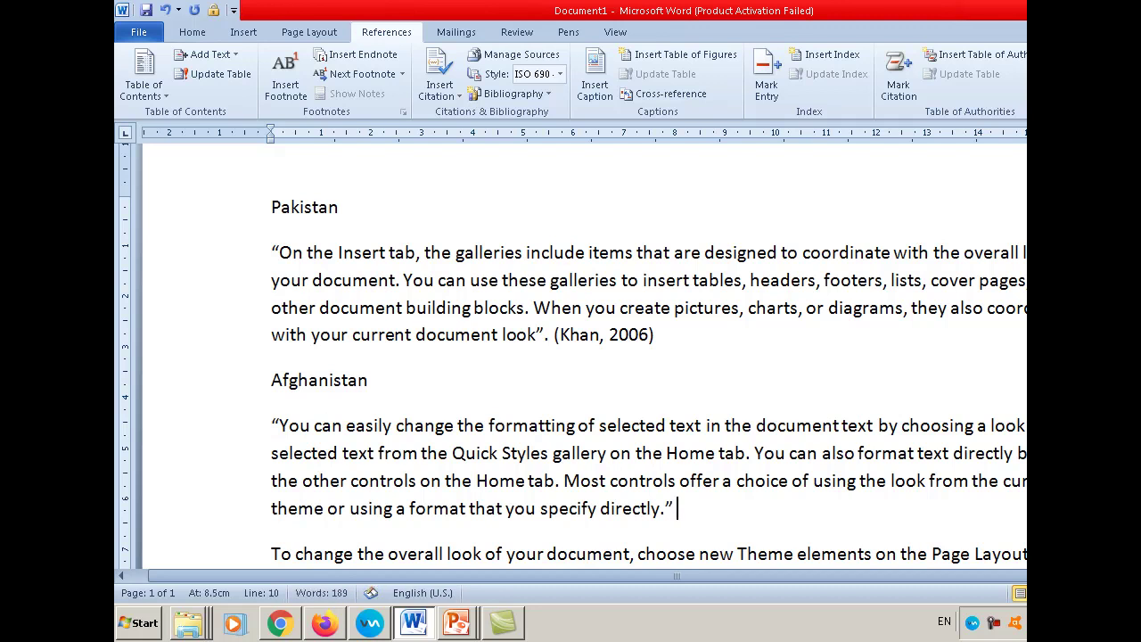
# Step: Cite a new book source, Da Afghanistan Tareekh (2012), after the Afghanistan quote
pyautogui.click(443, 91)
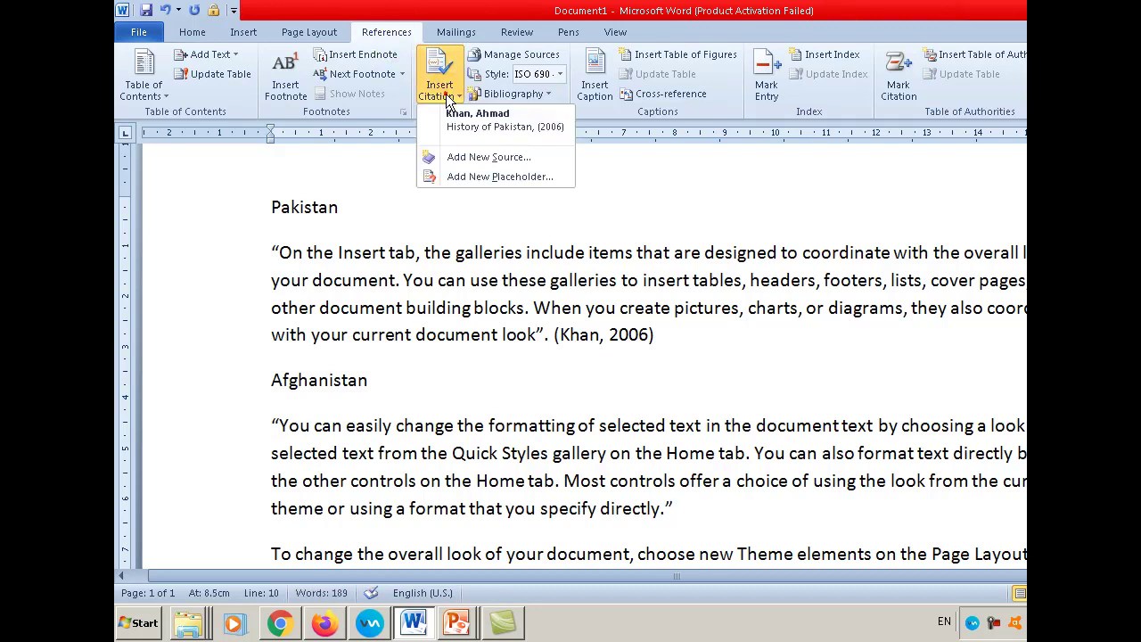
pyautogui.click(450, 157)
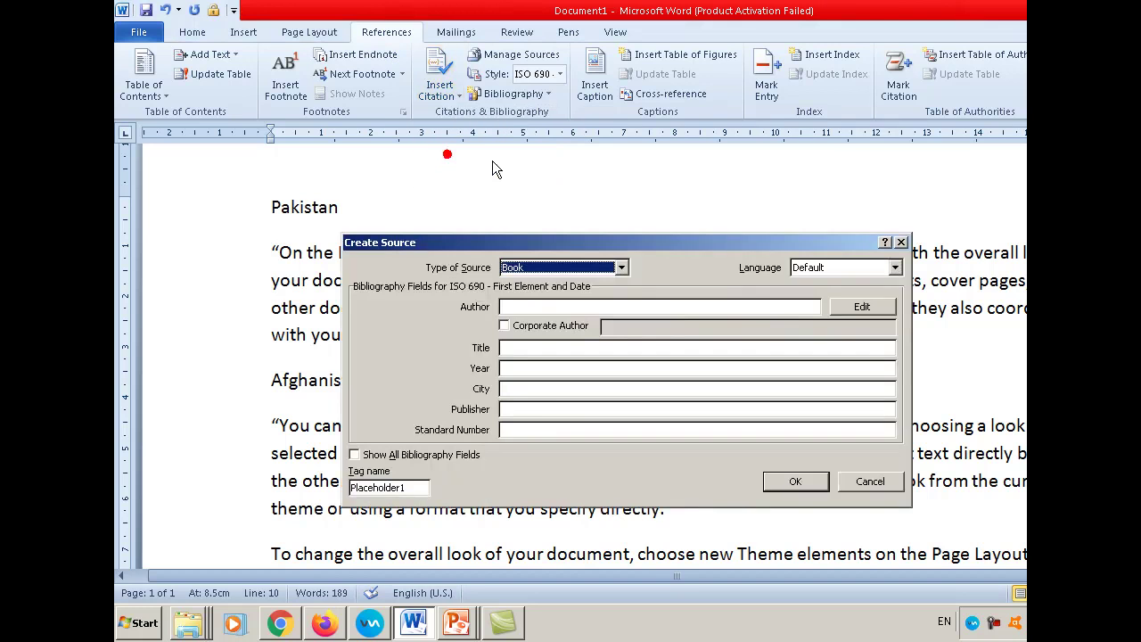
pyautogui.click(772, 482)
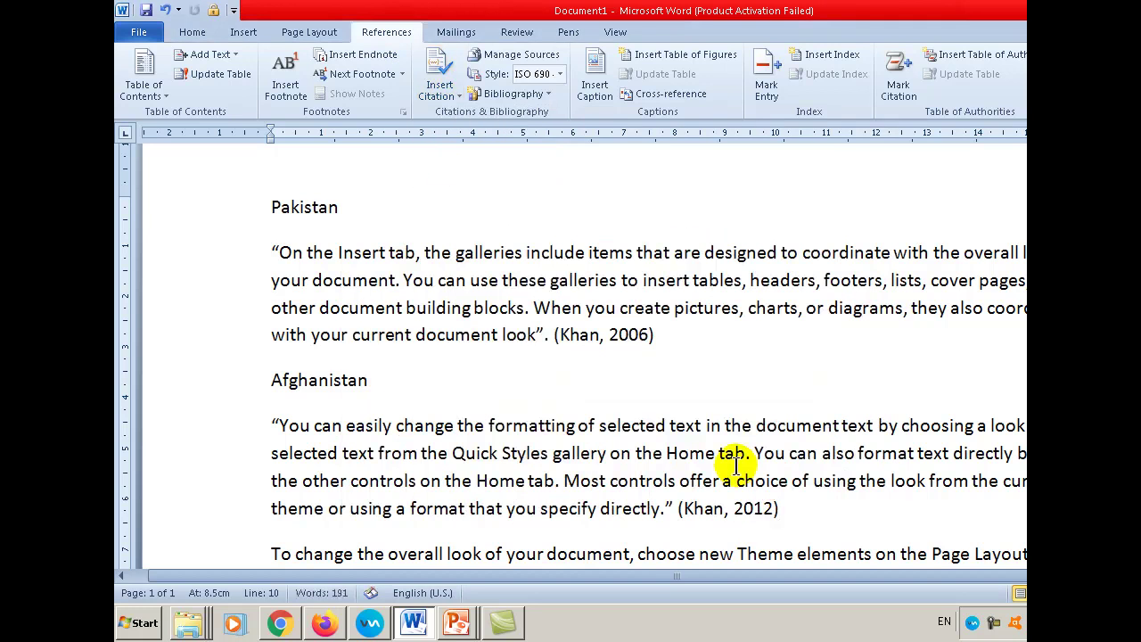
pyautogui.hotkey('ctrl', 'End')
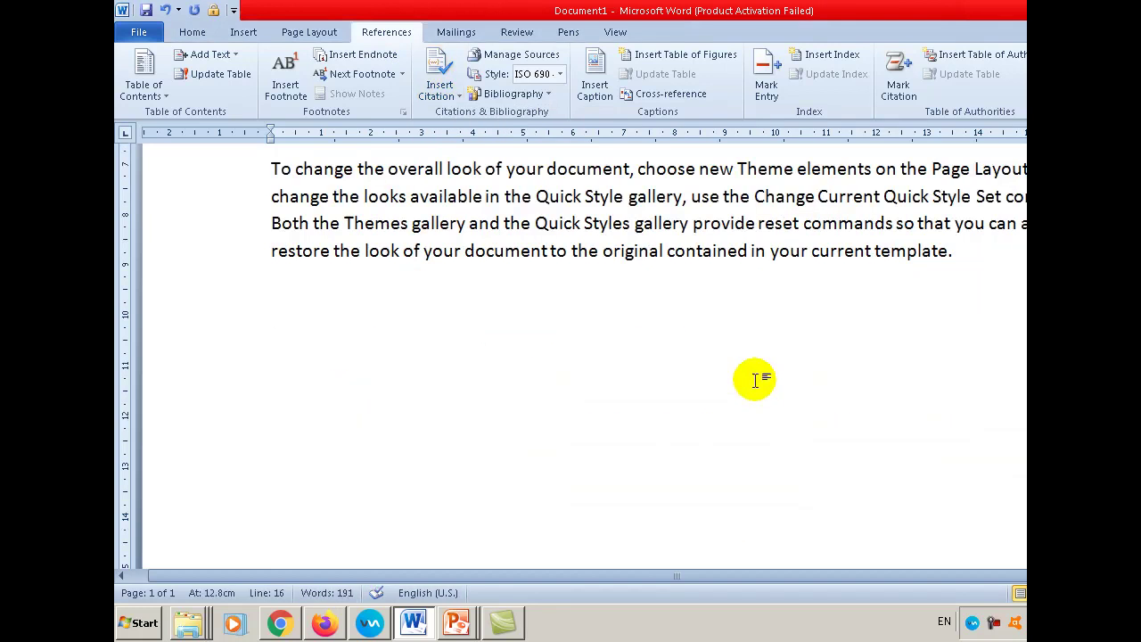
pyautogui.click(551, 94)
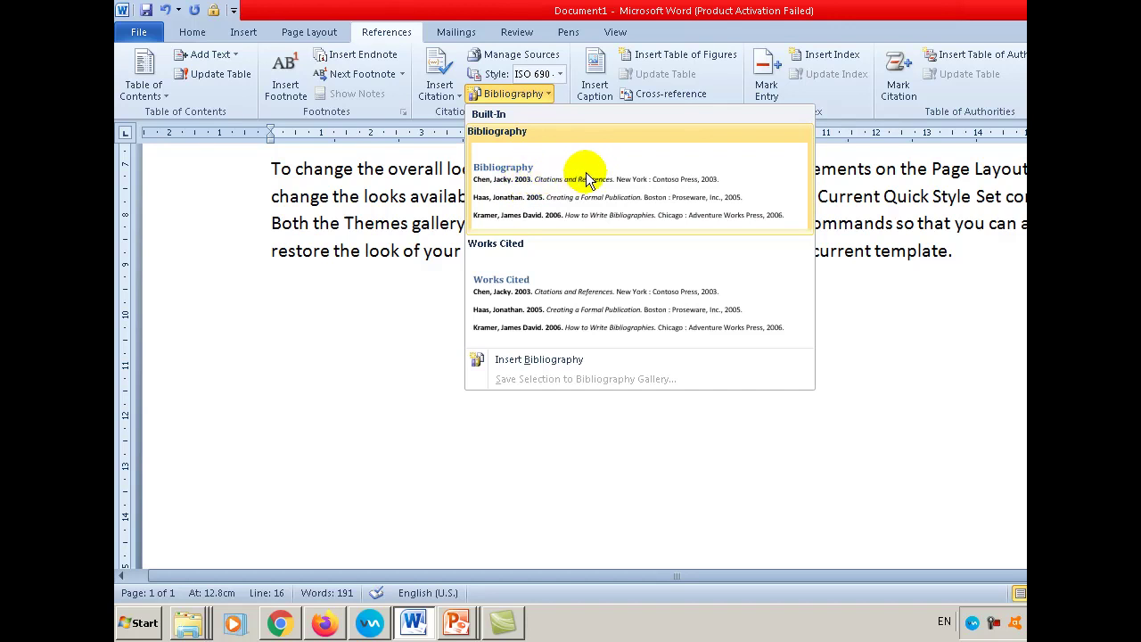
# Step: Dismiss the Bibliography gallery and place the cursor at the end of the last paragraph
pyautogui.click(437, 323)
pyautogui.scroll(2, 463, 321)
pyautogui.click(968, 383)
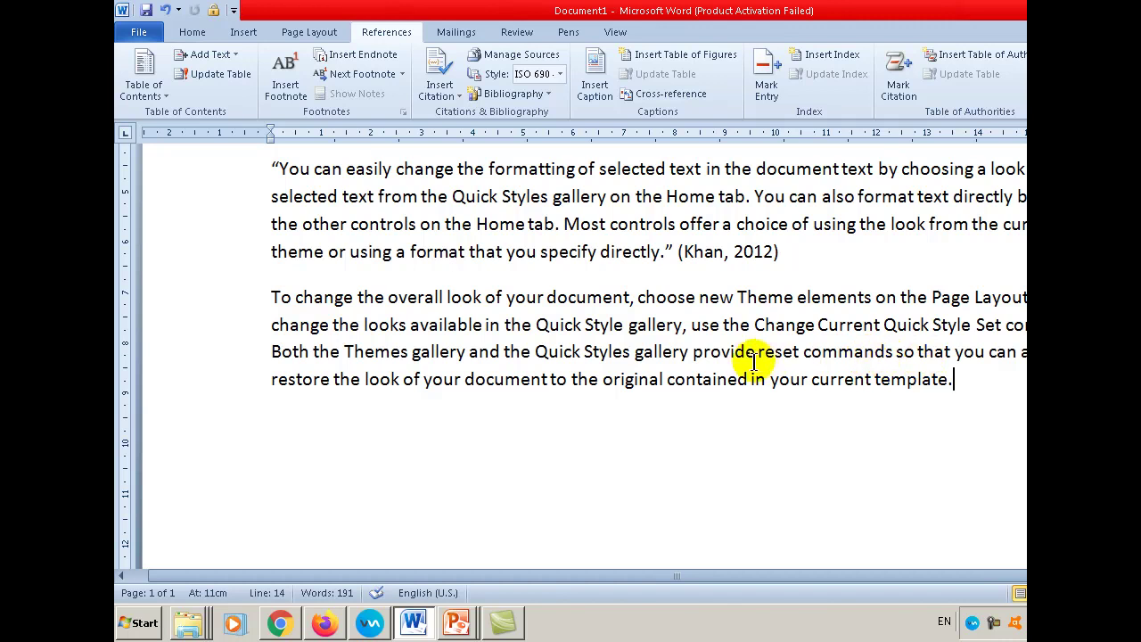
# Step: Add a placeholder citation at the end of the final paragraph
pyautogui.click(436, 80)
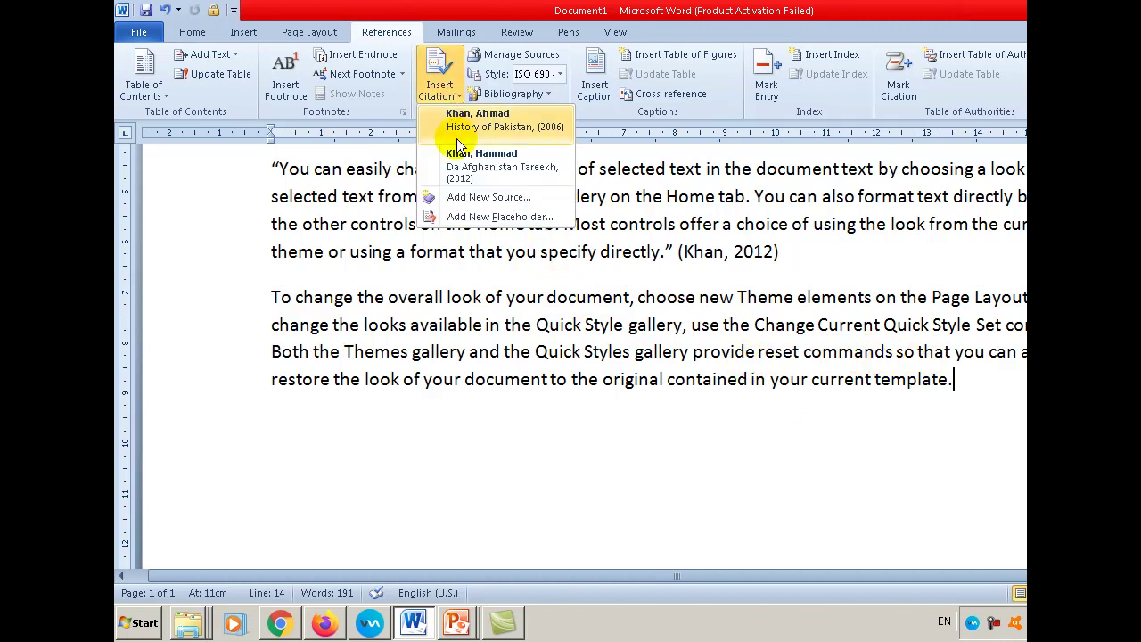
pyautogui.click(465, 224)
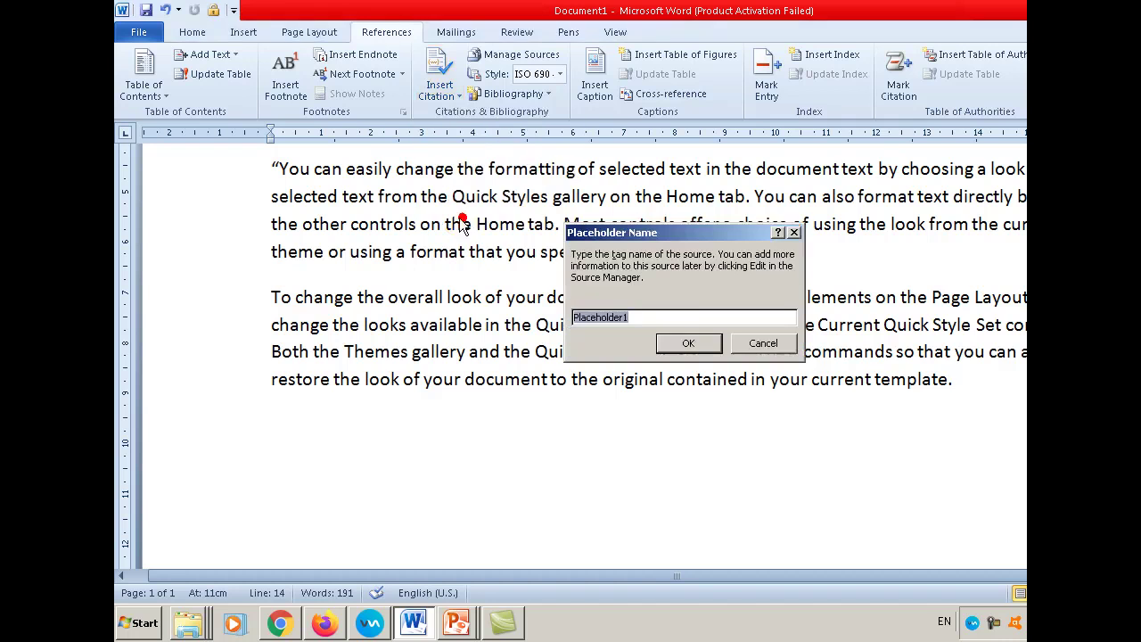
pyautogui.click(691, 344)
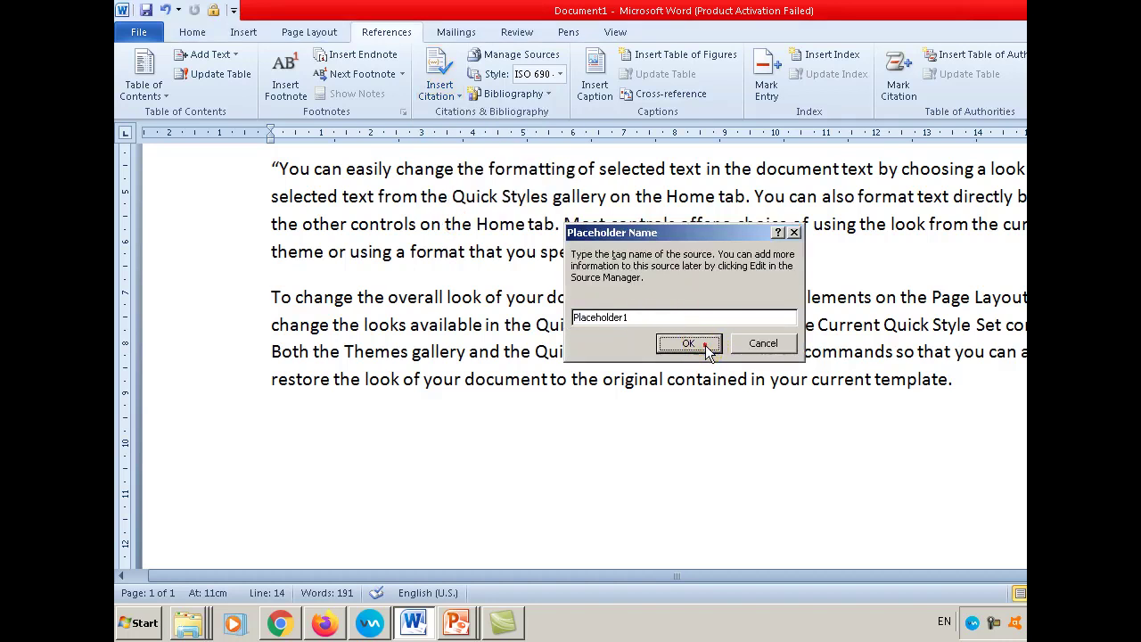
# Step: Edit the placeholder's source to the 2006 book Da KPK Tareekh, Peshawar, Galaxy Book Agency
pyautogui.click(995, 383)
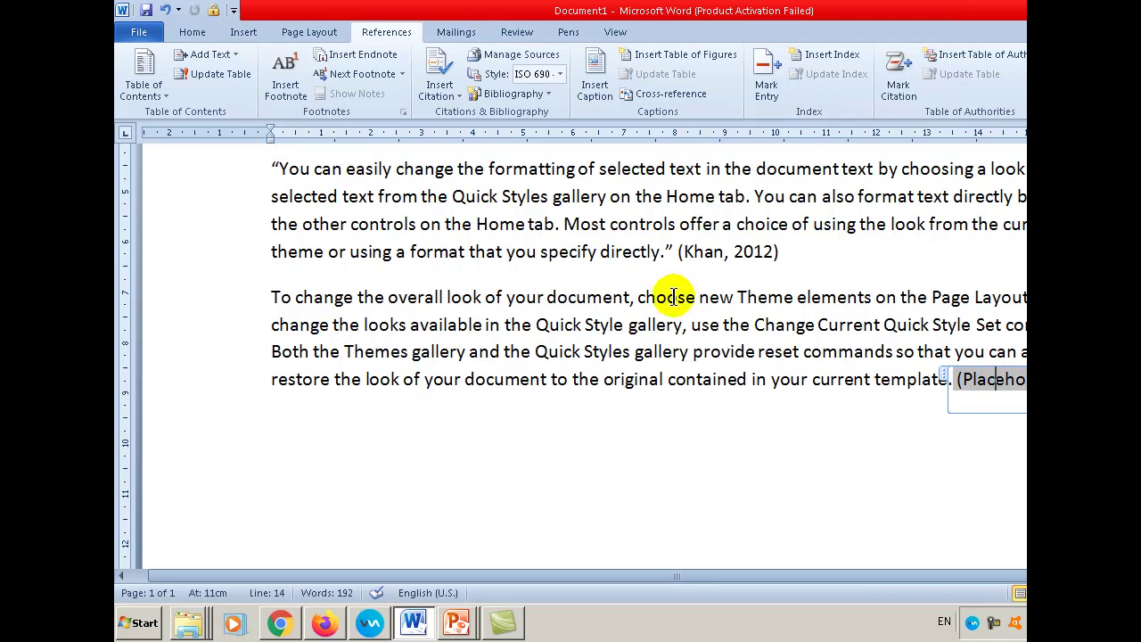
pyautogui.click(937, 379)
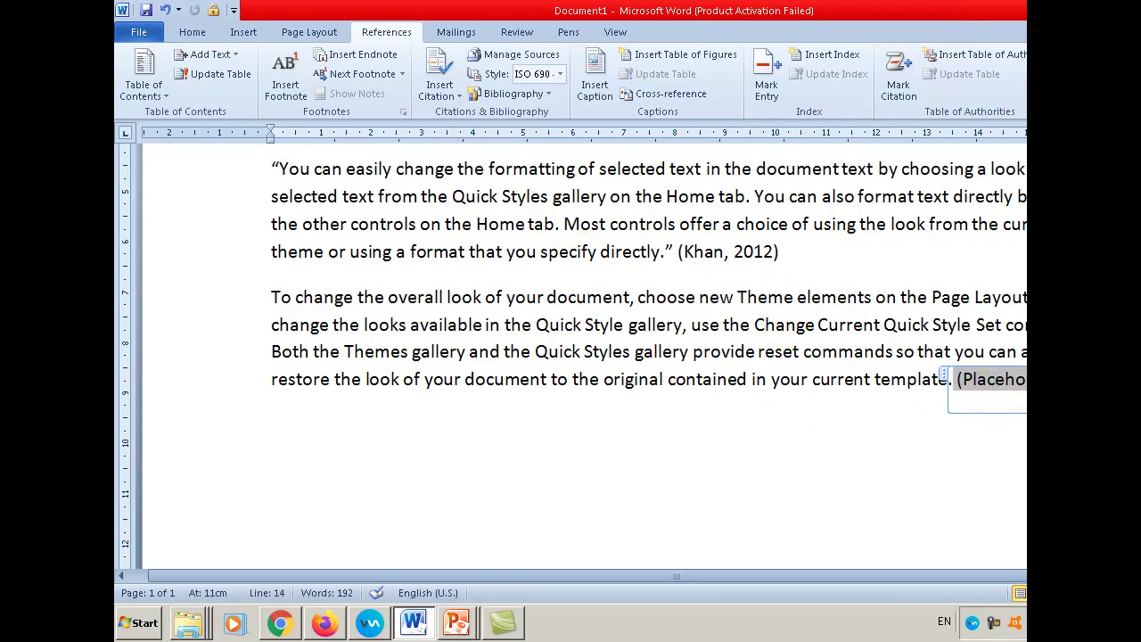
pyautogui.click(1023, 384)
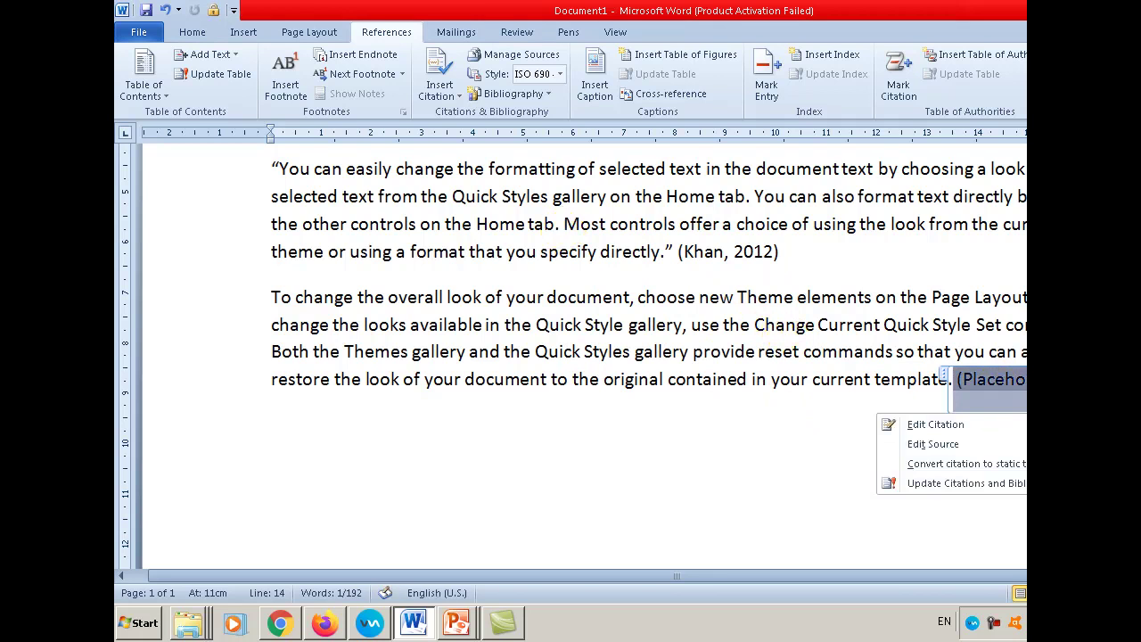
pyautogui.click(947, 444)
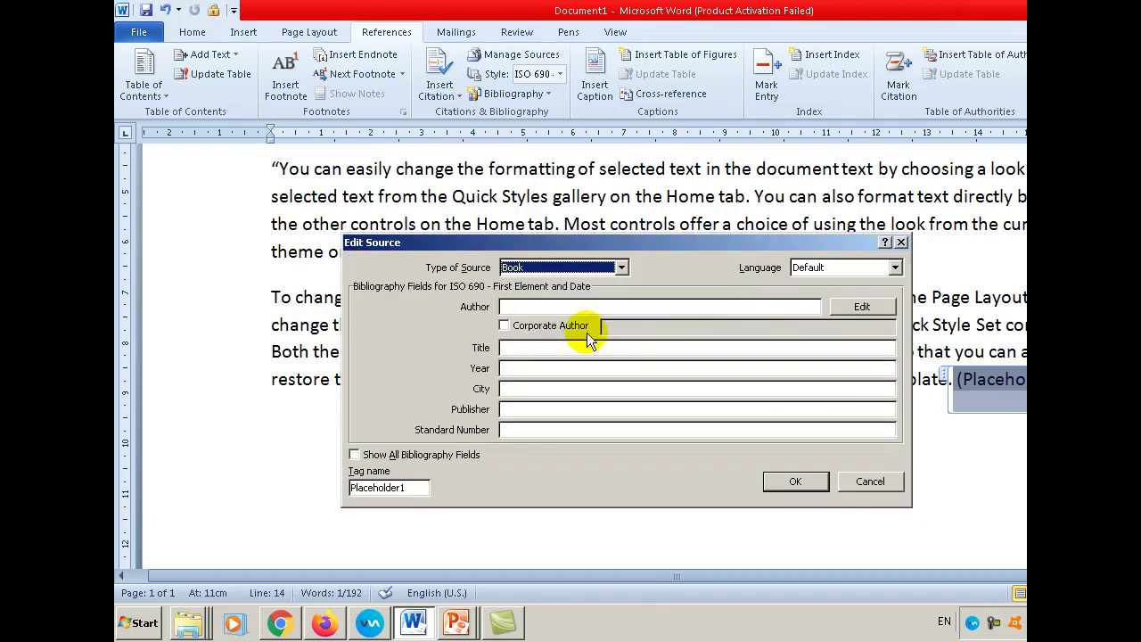
pyautogui.click(531, 305)
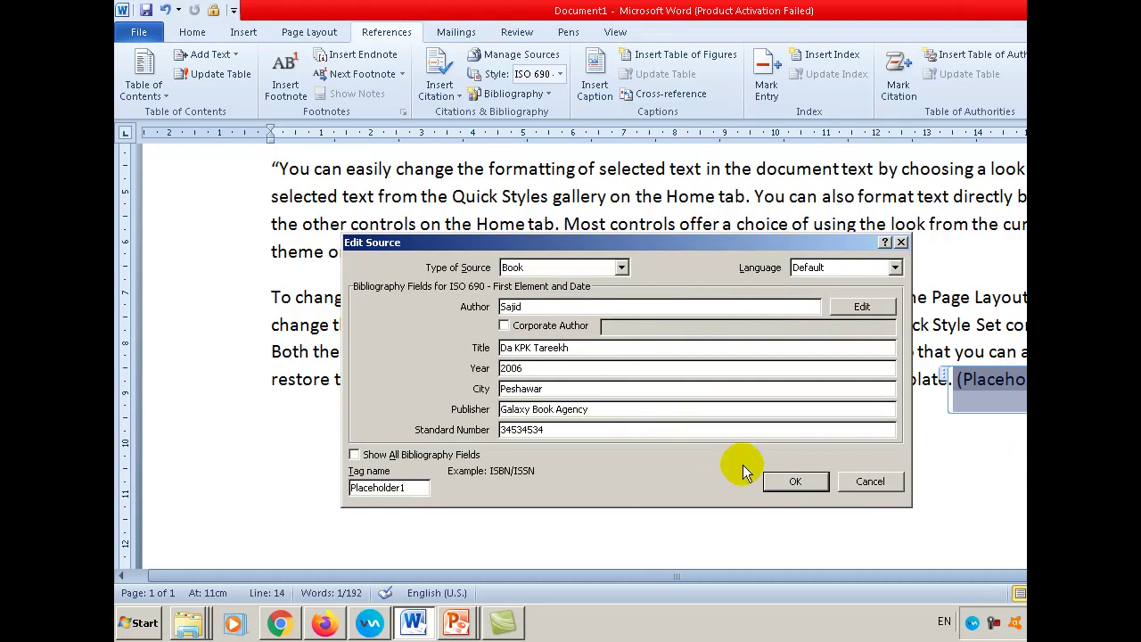
pyautogui.click(793, 481)
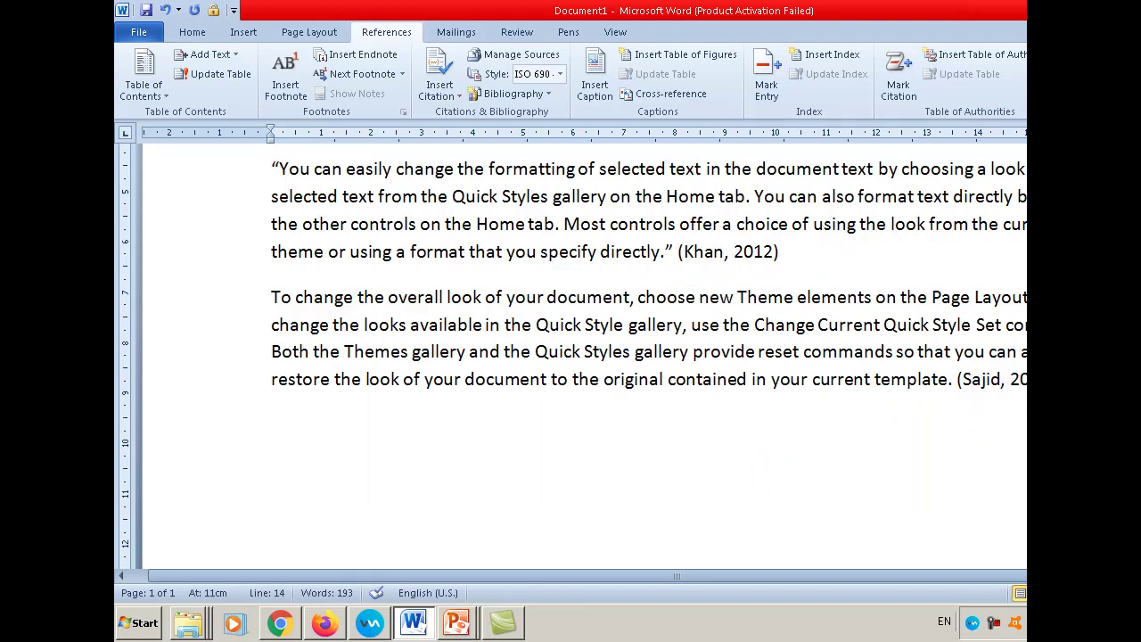
# Step: Insert the built-in Bibliography on the empty last line, listing all three cited books
pyautogui.click(677, 297)
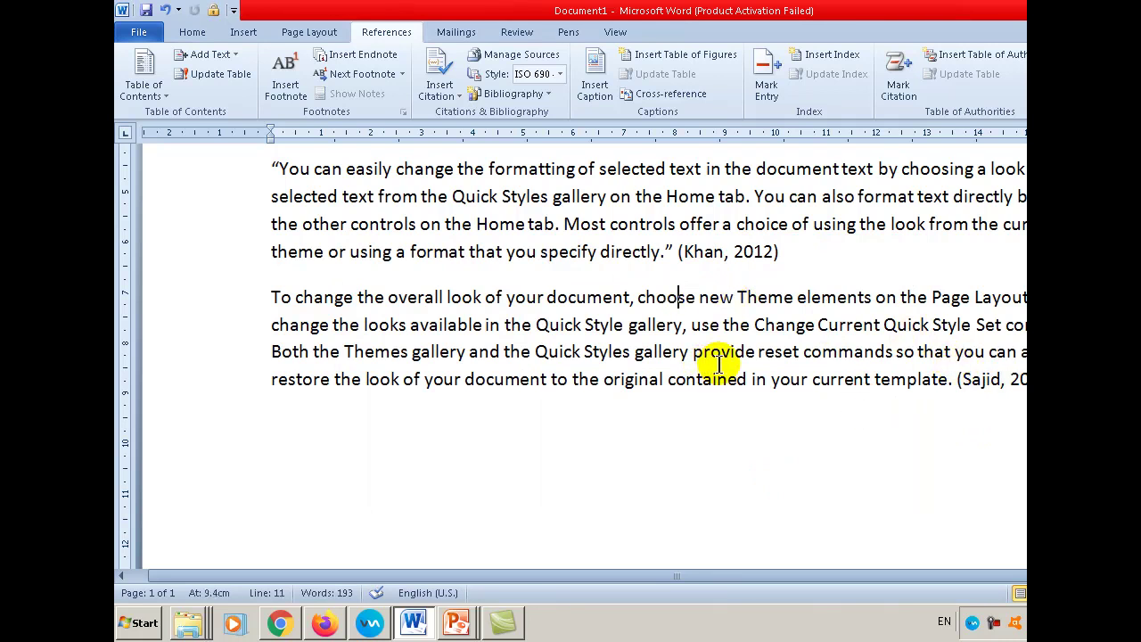
pyautogui.scroll(1, 722, 365)
pyautogui.scroll(1, 735, 369)
pyautogui.scroll(-3, 738, 371)
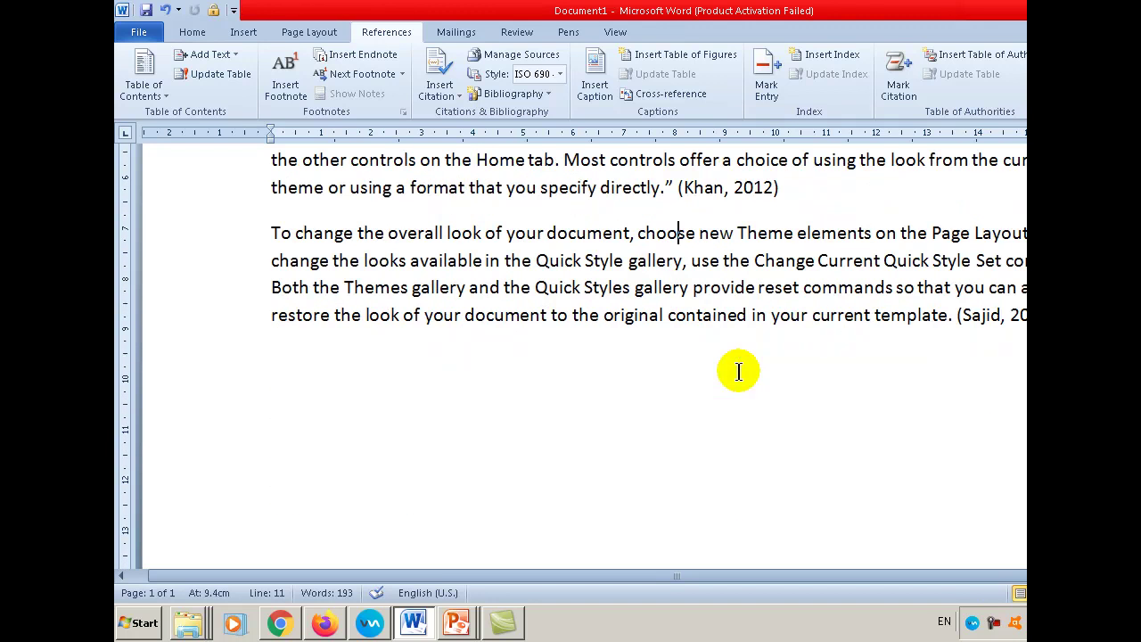
pyautogui.click(461, 378)
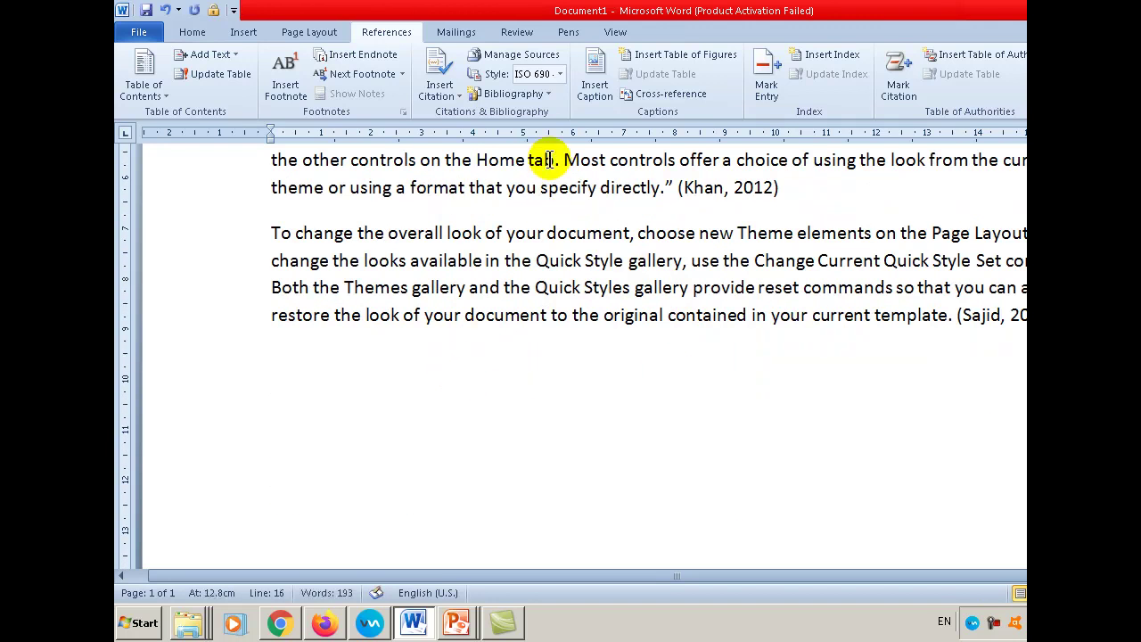
pyautogui.click(540, 95)
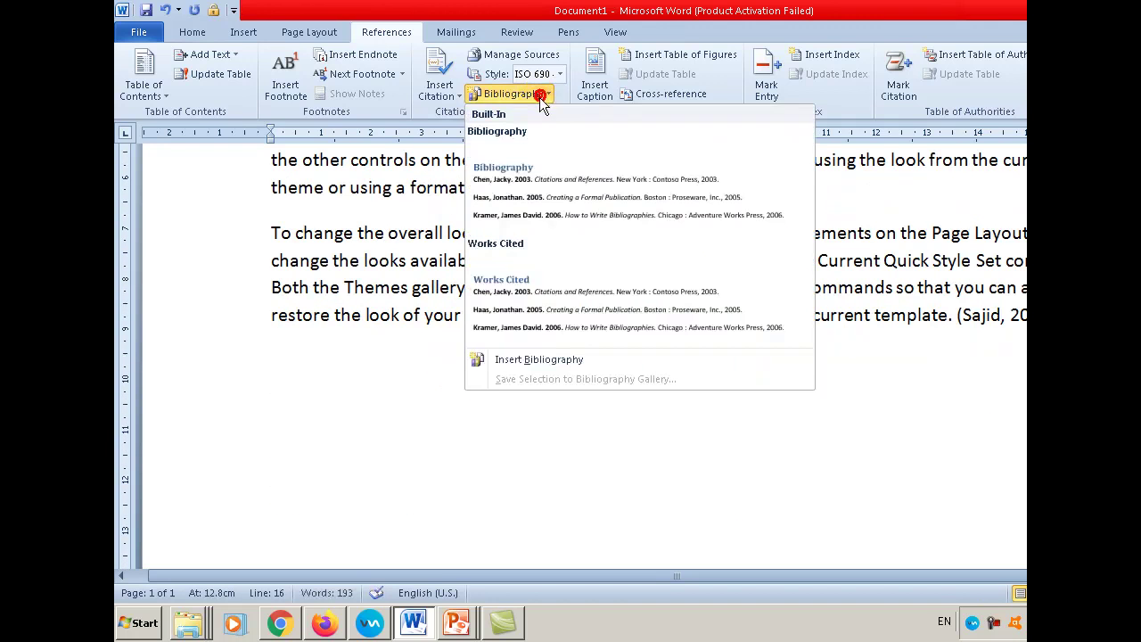
pyautogui.click(524, 169)
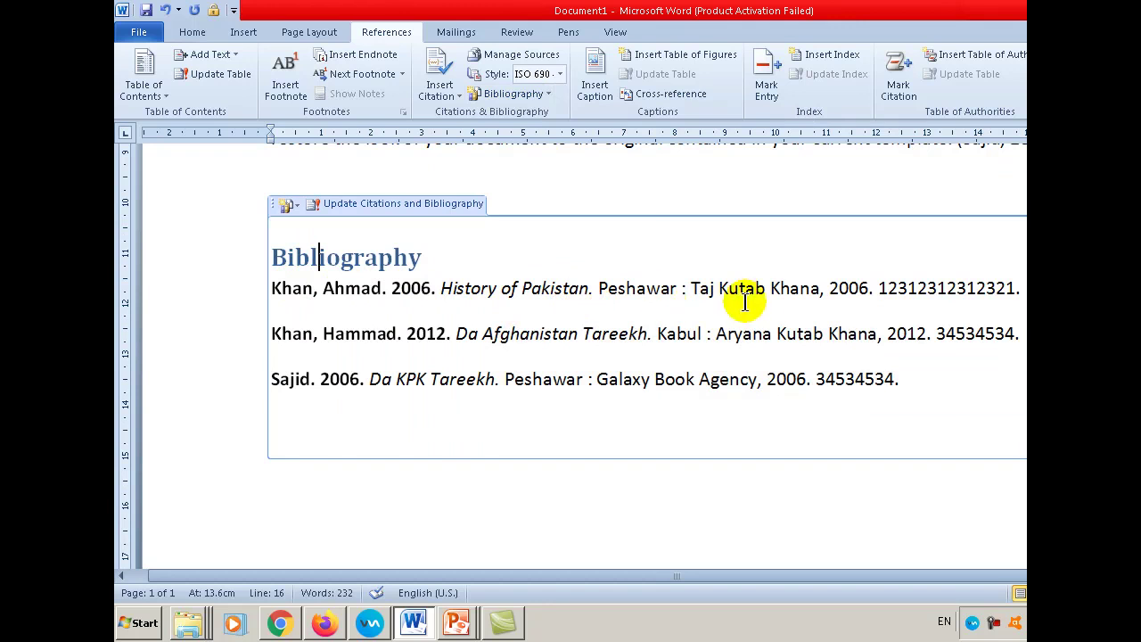
# Step: Change the citation style to ISO 690 - Numerical Reference so citations read (1), (2), (3)
pyautogui.click(560, 74)
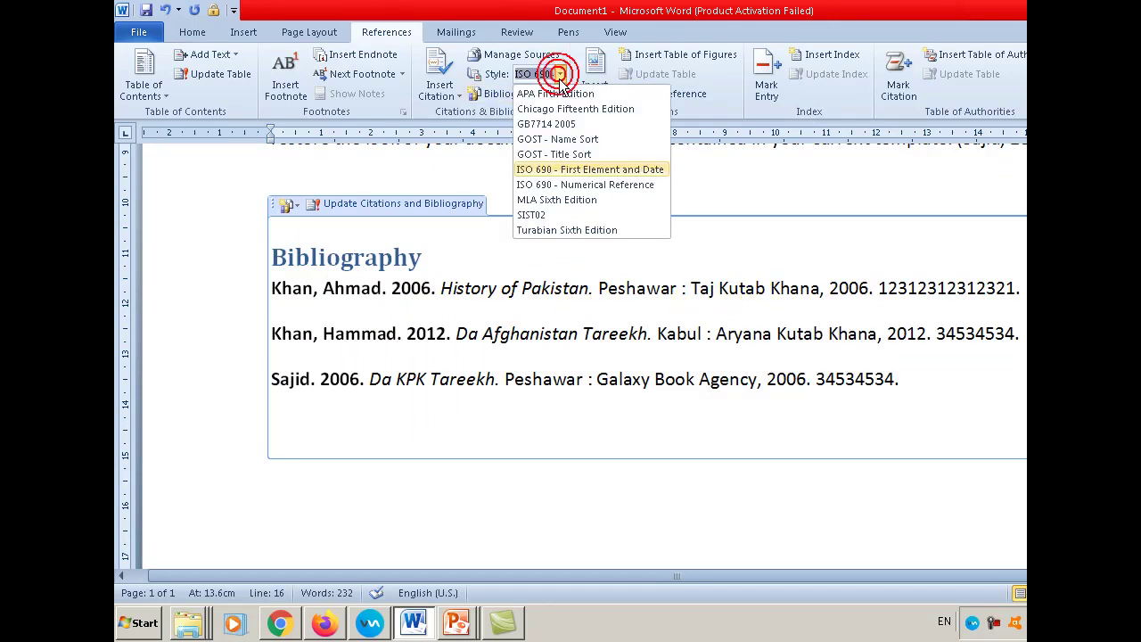
pyautogui.click(555, 187)
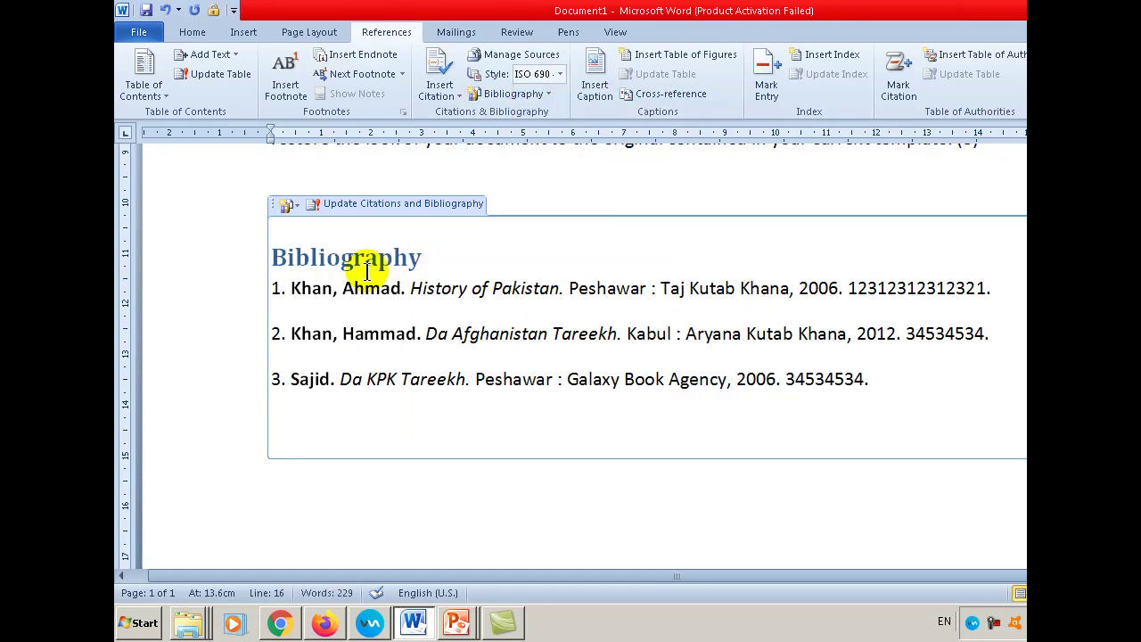
pyautogui.scroll(5, 321, 286)
pyautogui.scroll(-2, 799, 288)
pyautogui.scroll(-1, 800, 288)
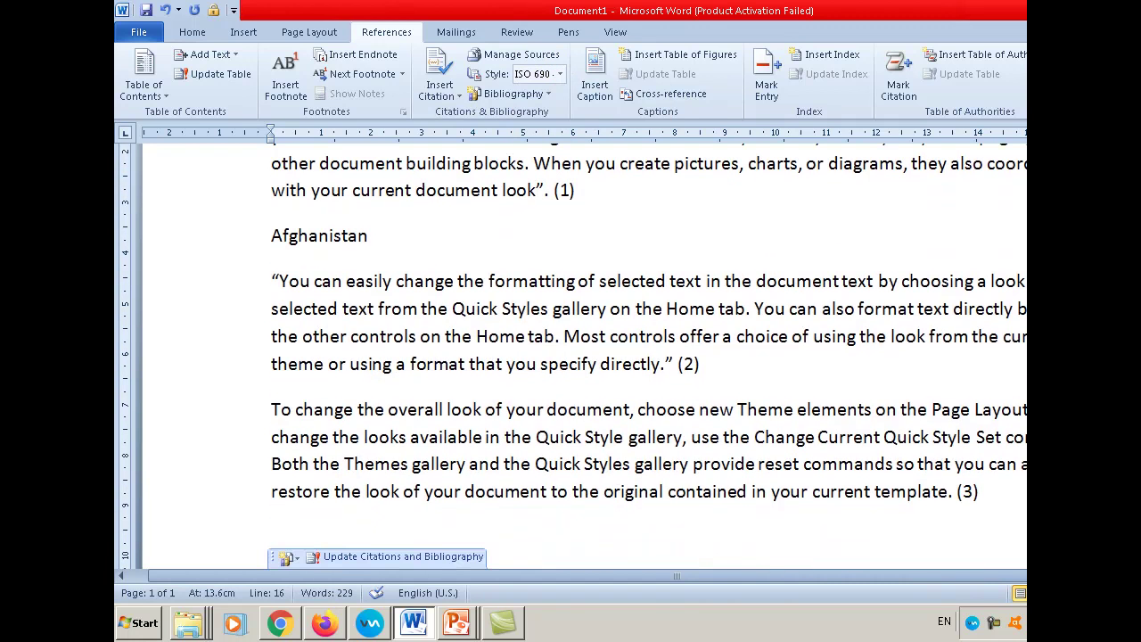
pyautogui.click(591, 210)
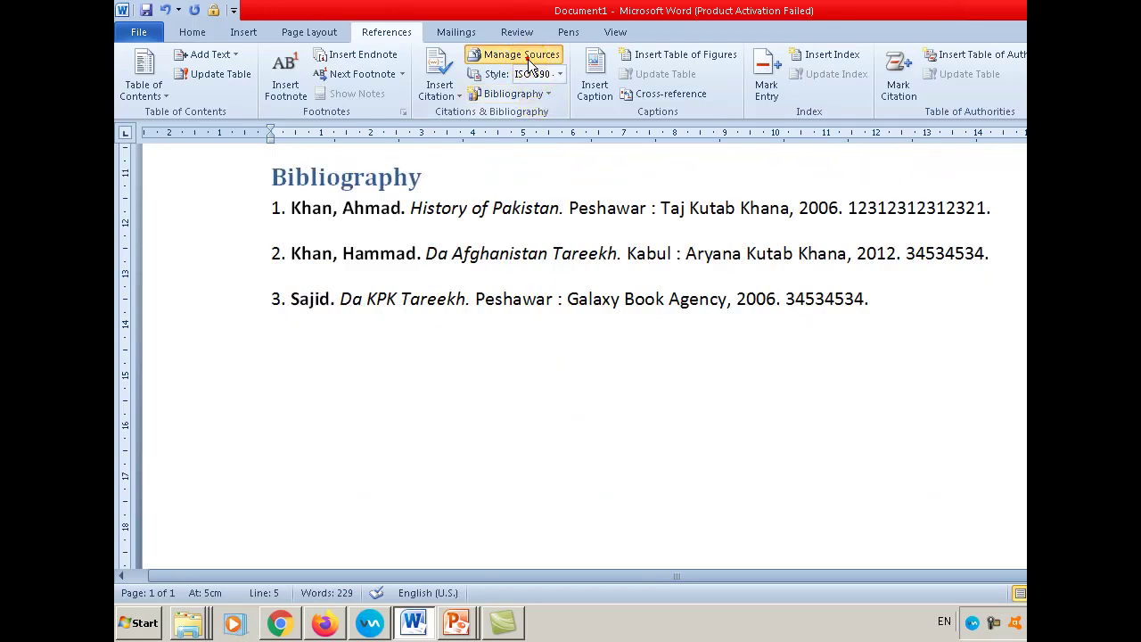
# Step: Copy the 2009 source 'Peshawar Tareekh ki nazar may' from the Master List into the document's sources
pyautogui.click(521, 54)
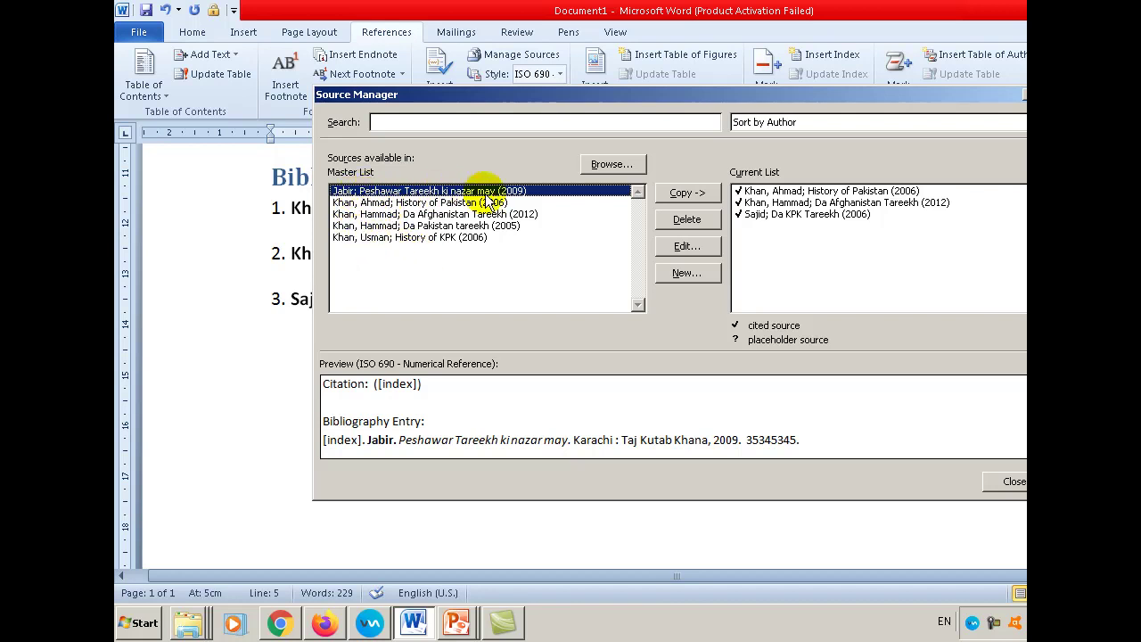
pyautogui.click(683, 198)
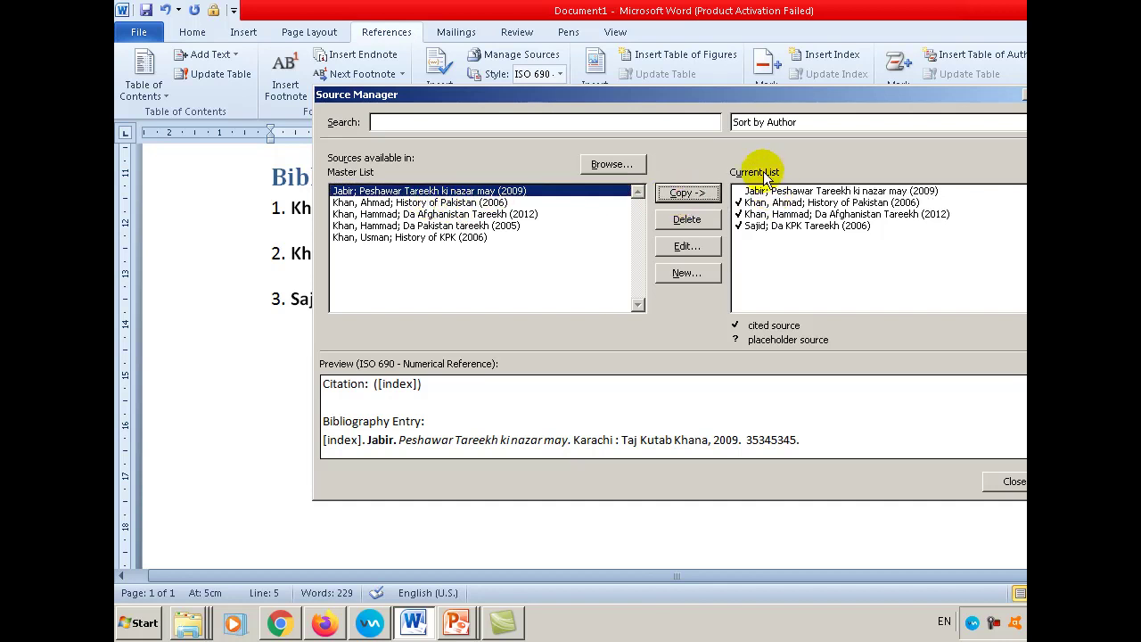
pyautogui.press('Escape')
pyautogui.scroll(-1, 641, 262)
pyautogui.scroll(-1, 530, 295)
# Step: Select the (2) citation in the KPK paragraph
pyautogui.click(531, 296)
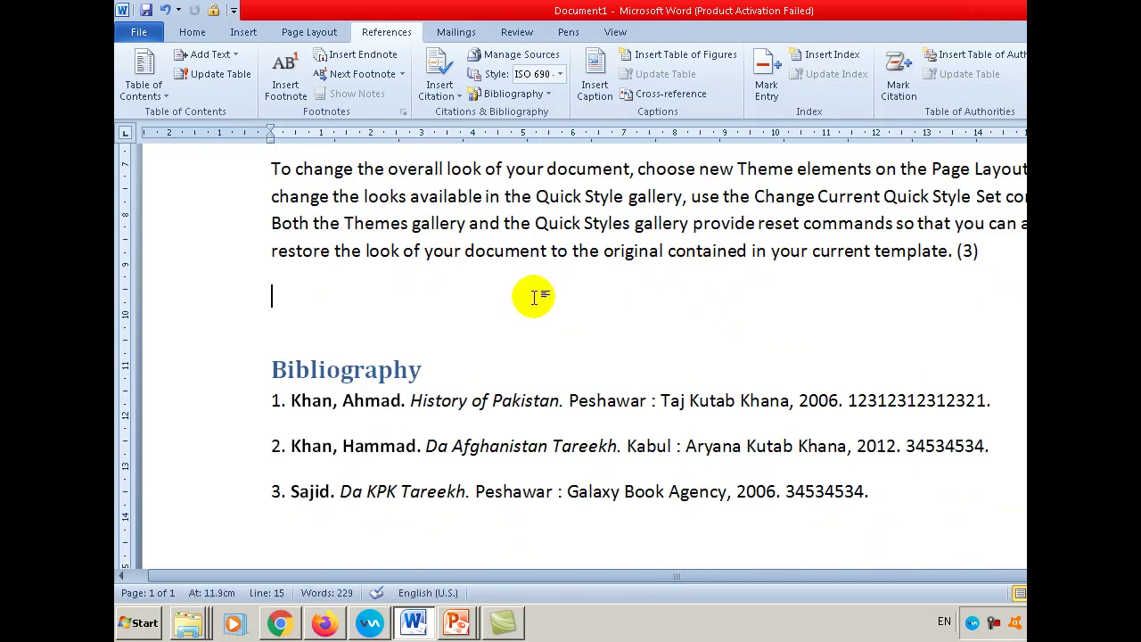
pyautogui.scroll(5, 517, 258)
pyautogui.scroll(2, 379, 233)
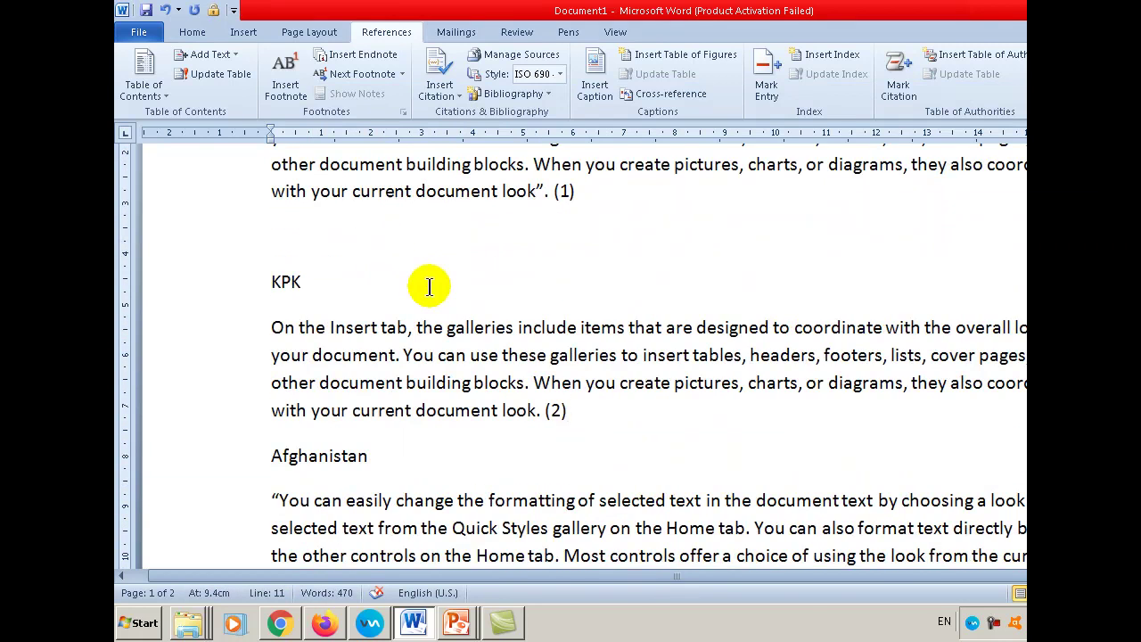
pyautogui.scroll(-2, 433, 286)
pyautogui.click(558, 285)
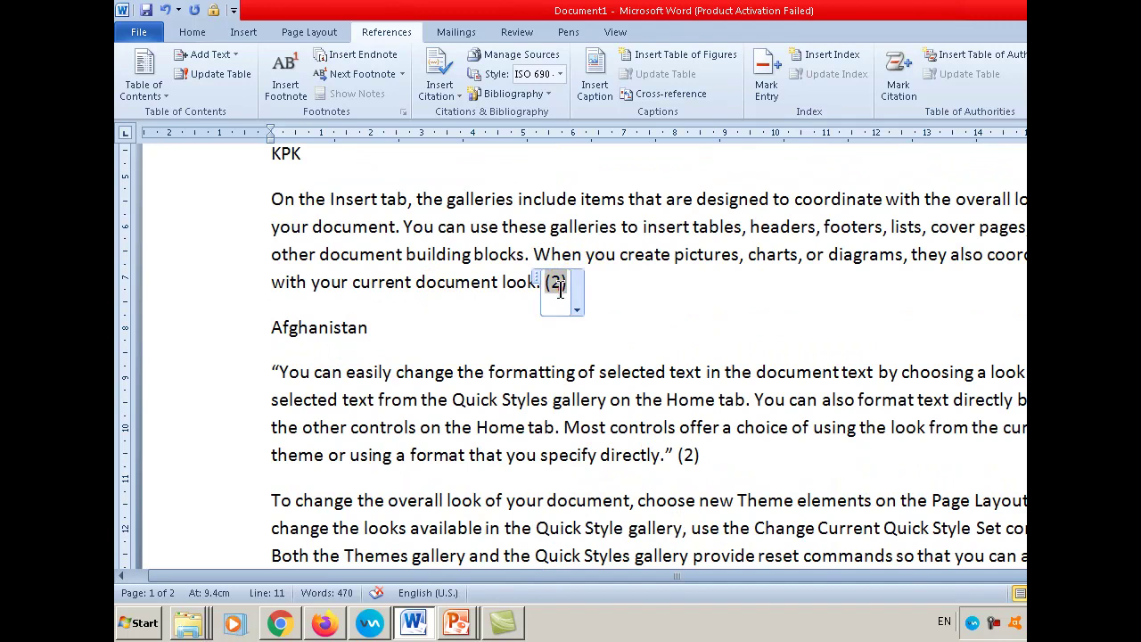
pyautogui.click(595, 305)
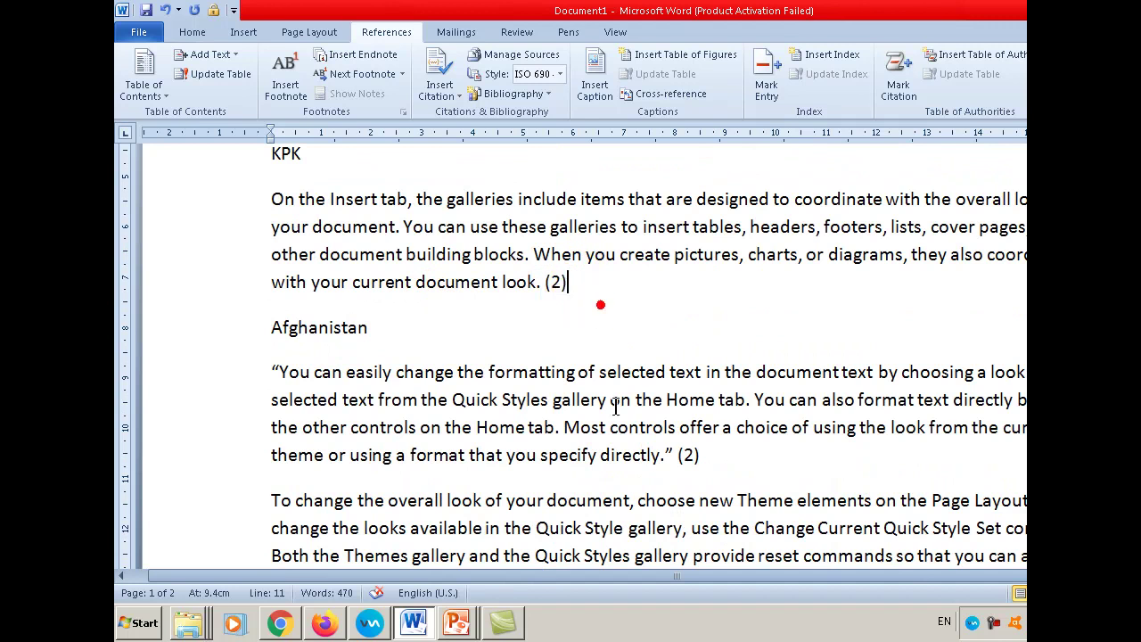
pyautogui.scroll(-1, 709, 412)
# Step: Update citations and bibliography, then check the bibliography now lists five entries
pyautogui.rightClick(708, 415)
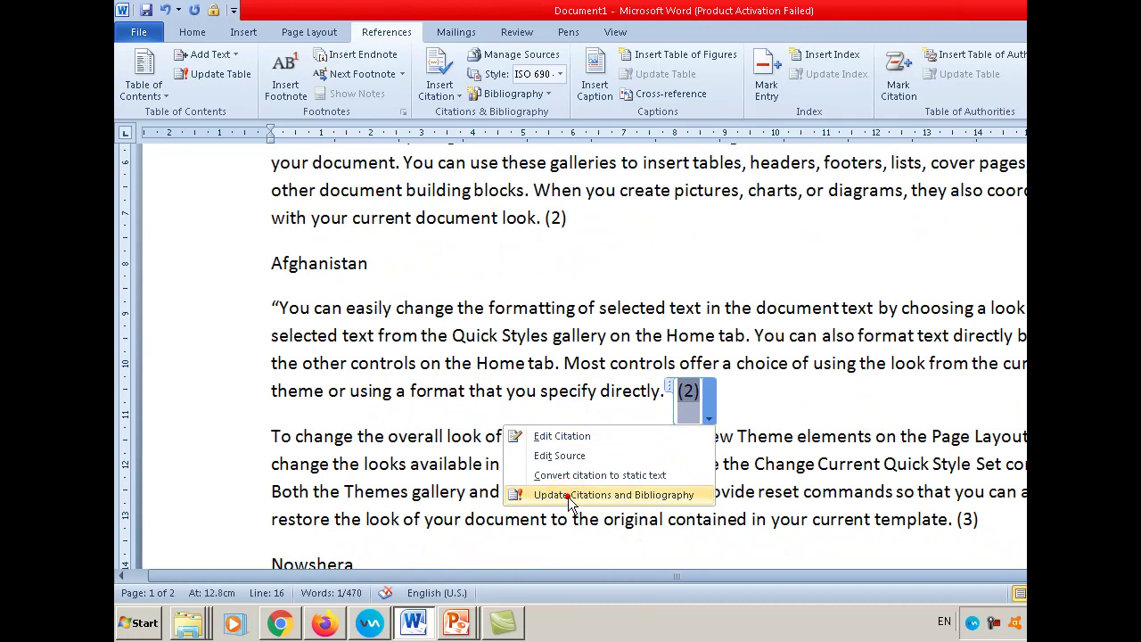
pyautogui.click(571, 494)
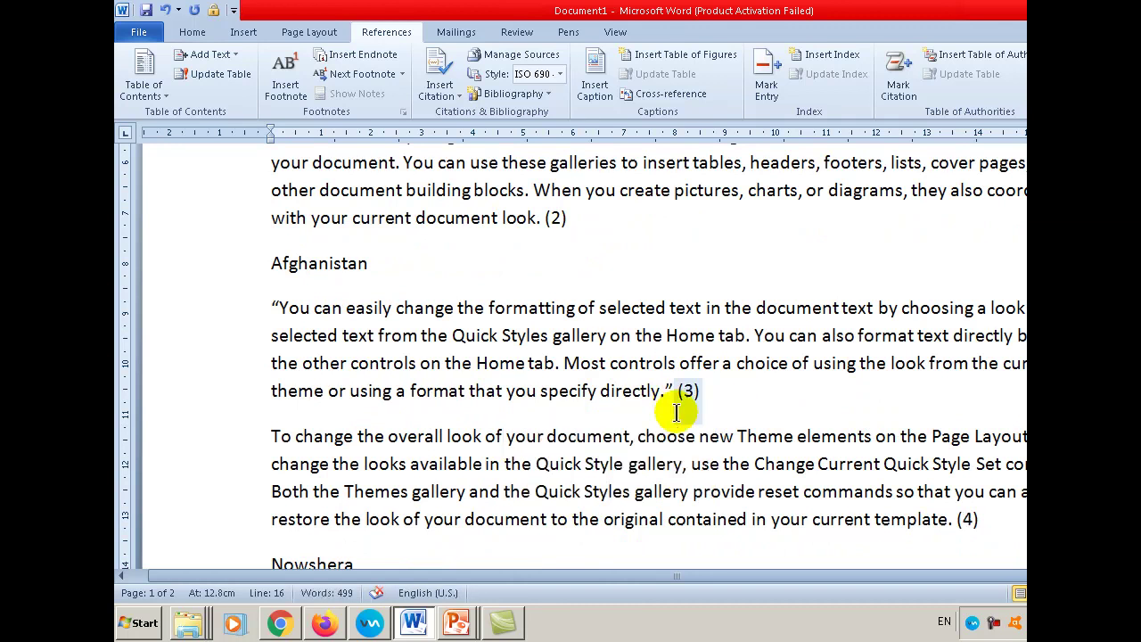
pyautogui.scroll(-1, 645, 369)
pyautogui.scroll(-3, 675, 400)
pyautogui.scroll(-5, 682, 454)
pyautogui.scroll(-3, 657, 339)
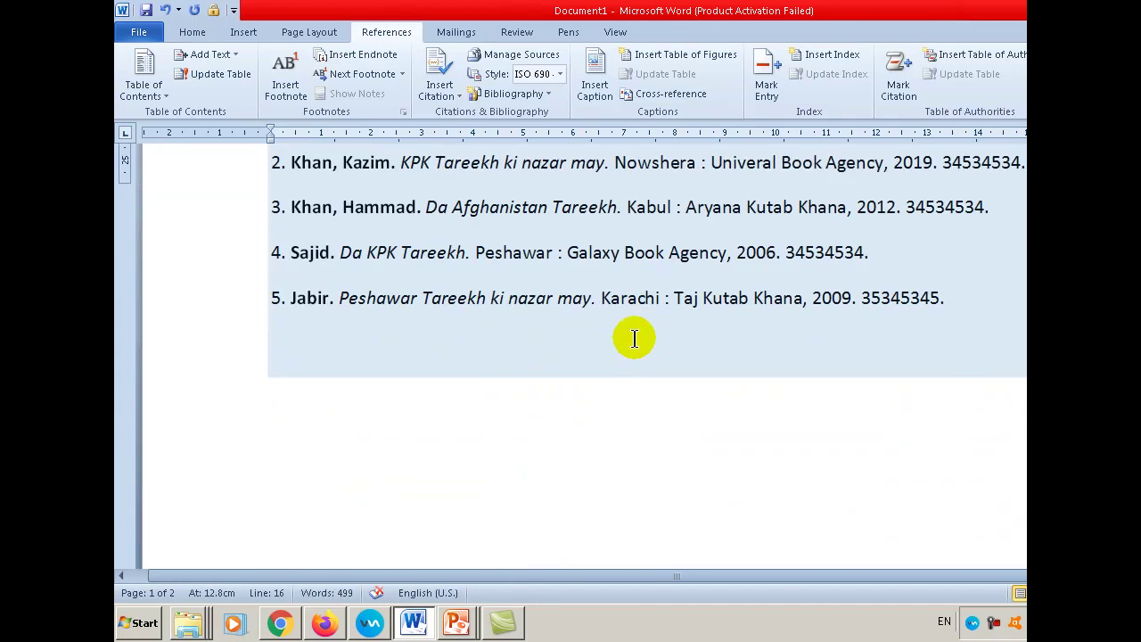
pyautogui.scroll(2, 645, 339)
pyautogui.scroll(1, 404, 346)
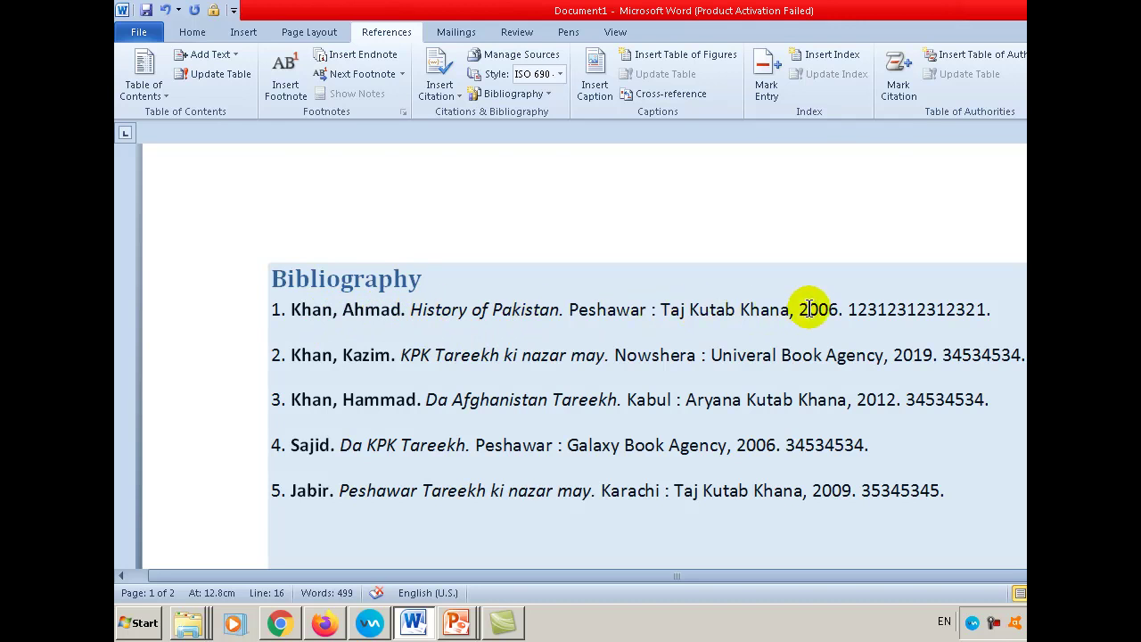
# Step: Start a new document filled with three sample paragraphs and zoom to 120%
pyautogui.hotkey('ctrl', 'n')
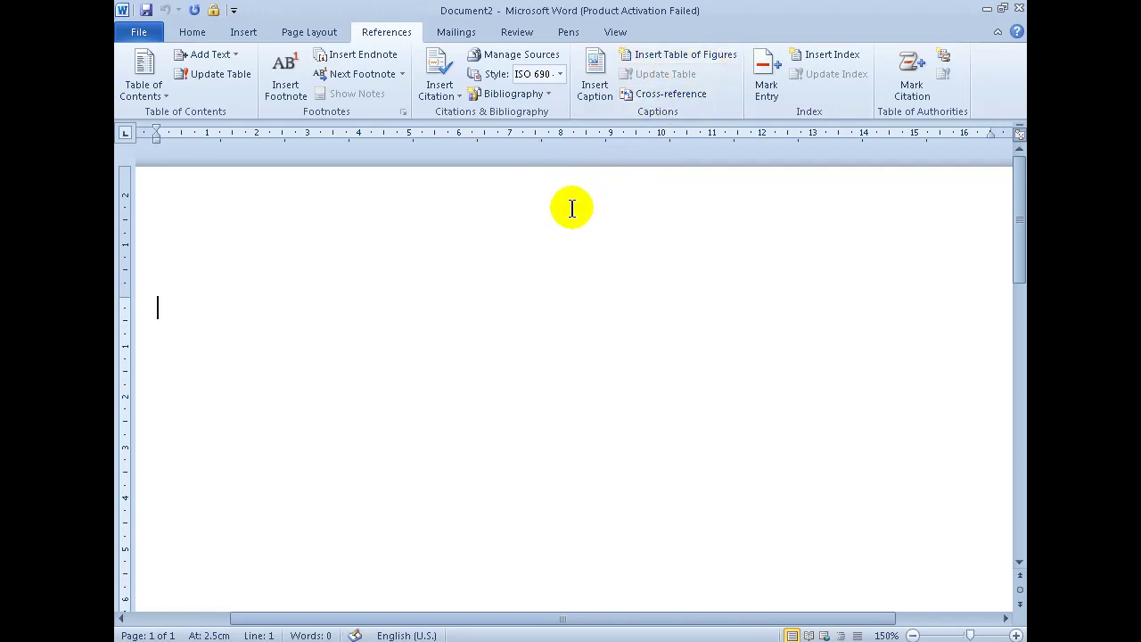
pyautogui.write('On the Insert tab, the galleries include items that are designed to coordinate with the overall look of your document. You can use these galleries to insert tables, headers, footers, lists, cover pages, and other document building blocks. When you create pictures, charts, or diagrams, they also coordinate with your current document look. You can easily change the formatting of selected text in the document text by choosing a look for the selected text from the Quick Styles gallery on the Home tab. You can also format text directly by using the other controls on the Home tab. Most controls offer a choice of using the look from the current theme or using a format that you specify directly. To change the overall look of your document, choose new Theme elements on the Page Layout tab. To change the looks available in the Quick Style gallery, use the Change Current Quick Style Set command. Both the Themes gallery and the Quick Styles gallery provide reset commands so that you can always restore the look of your document to the original contained in your current template.')
pyautogui.click(913, 634)
pyautogui.click(913, 634)
pyautogui.click(913, 635)
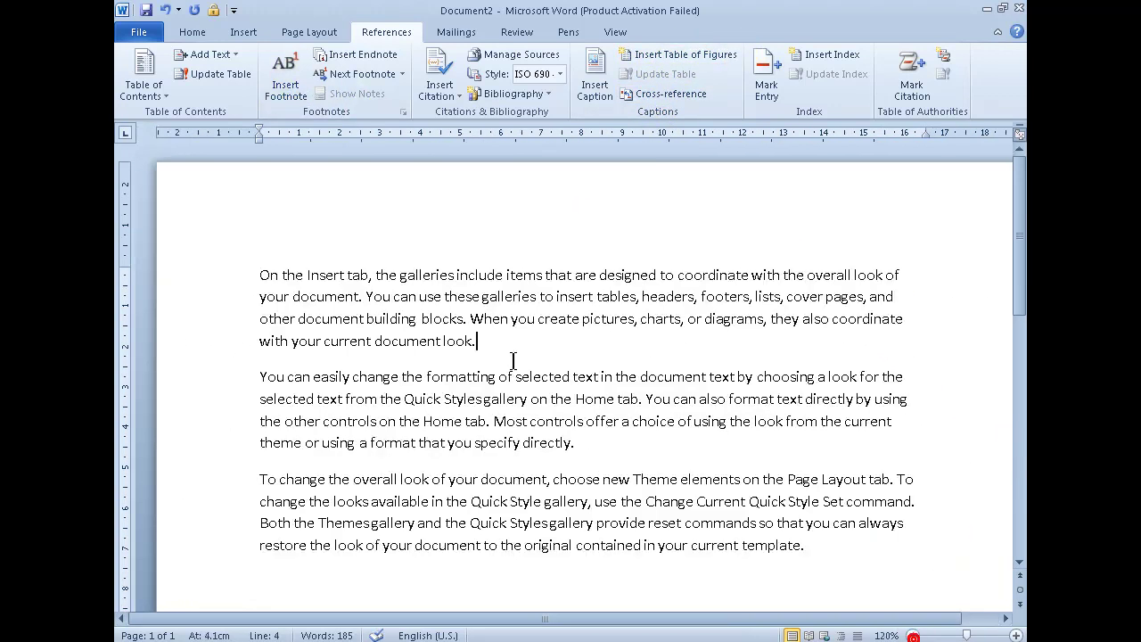
pyautogui.click(243, 32)
pyautogui.click(343, 89)
# Step: Draw an oval circle beside the first paragraphs and set its text wrapping to Square
pyautogui.click(348, 234)
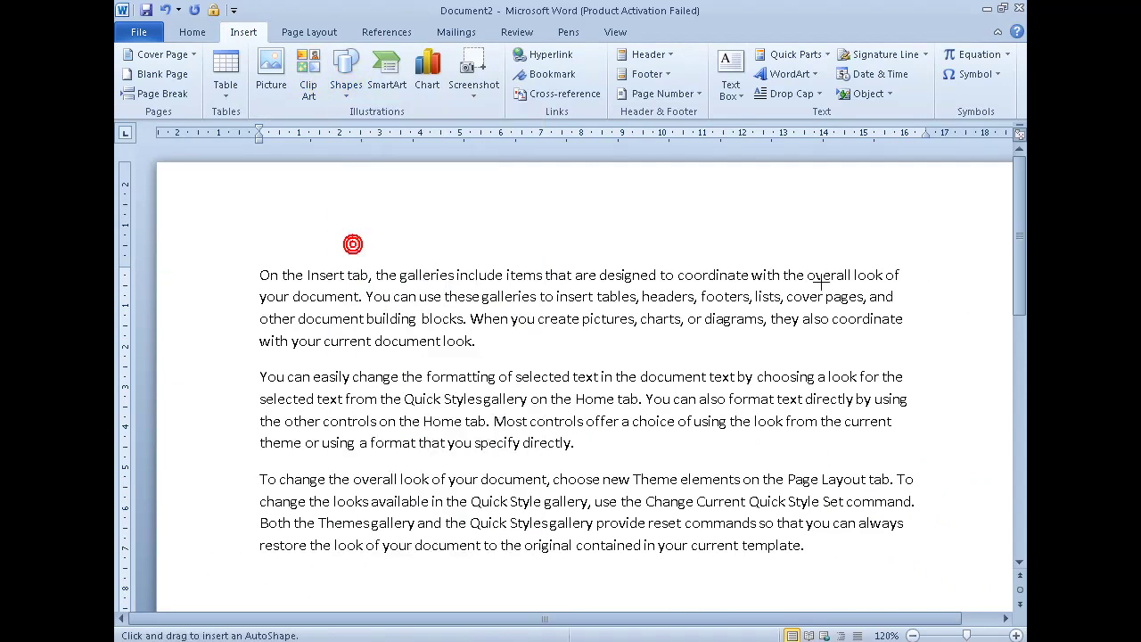
pyautogui.moveTo(743, 255)
pyautogui.mouseDown()
pyautogui.moveTo(826, 376)
pyautogui.moveTo(897, 425)
pyautogui.mouseUp()
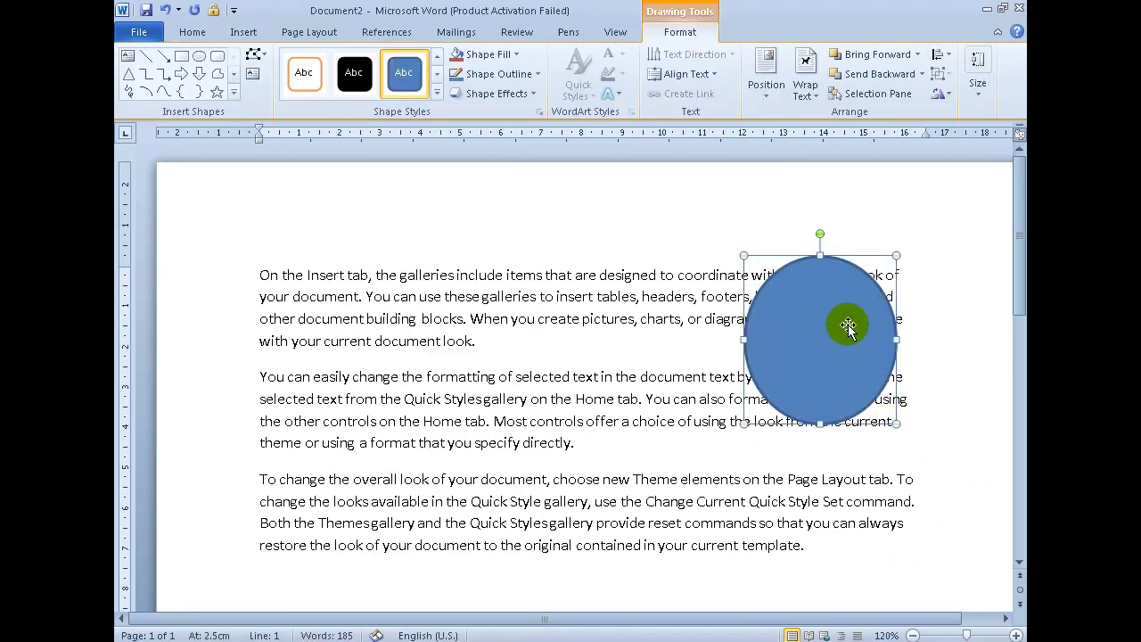
pyautogui.moveTo(841, 316)
pyautogui.mouseDown()
pyautogui.moveTo(838, 333)
pyautogui.moveTo(832, 323)
pyautogui.mouseUp()
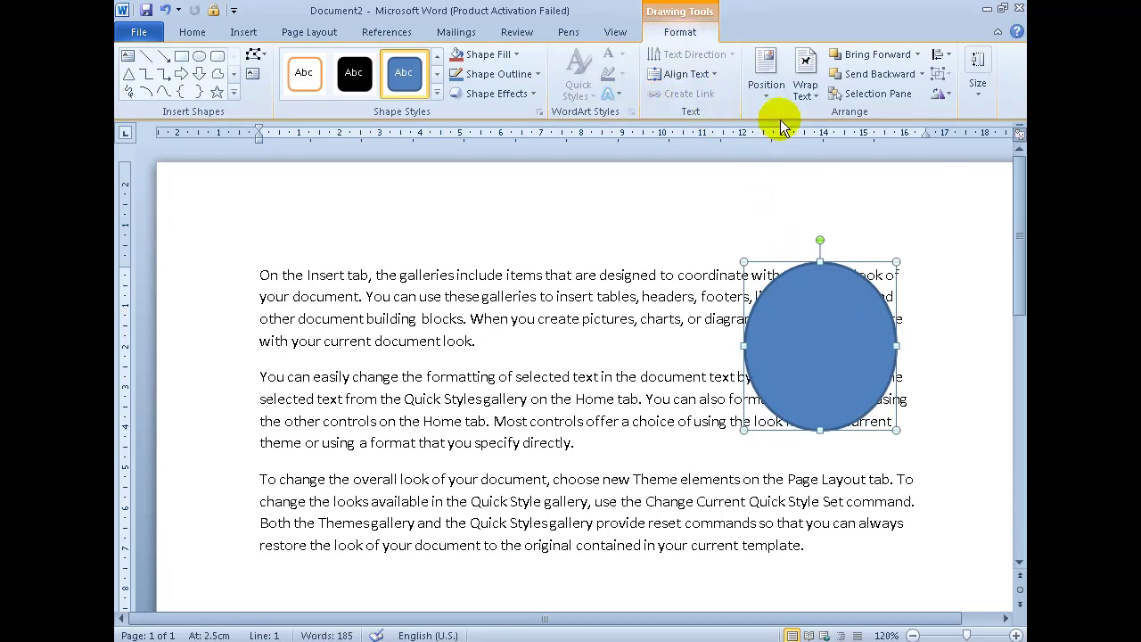
pyautogui.click(808, 96)
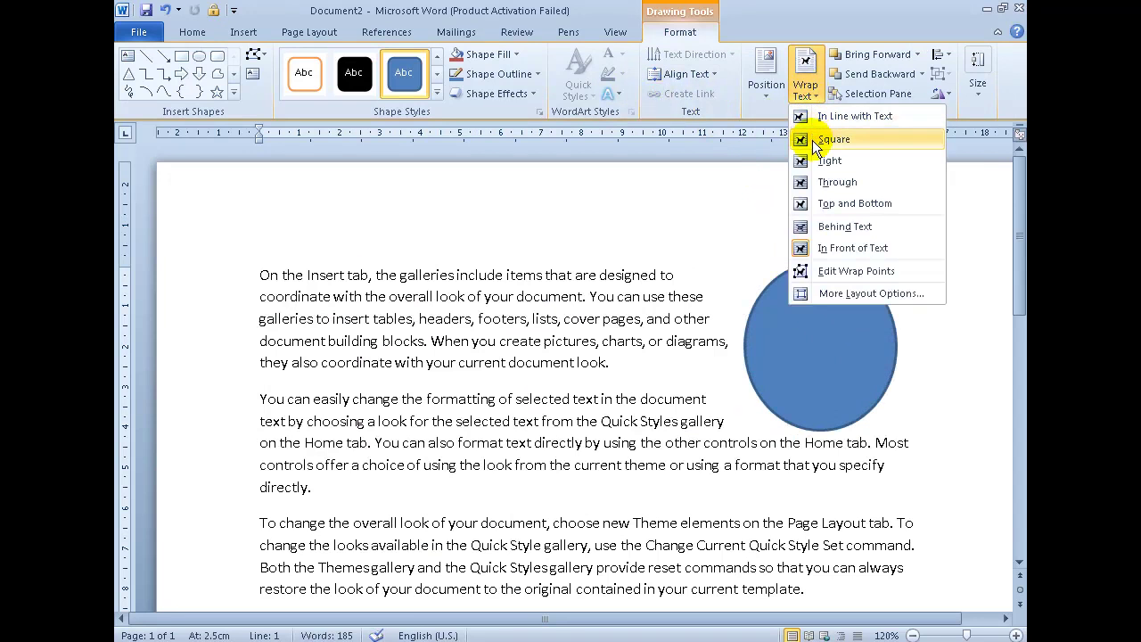
pyautogui.click(810, 141)
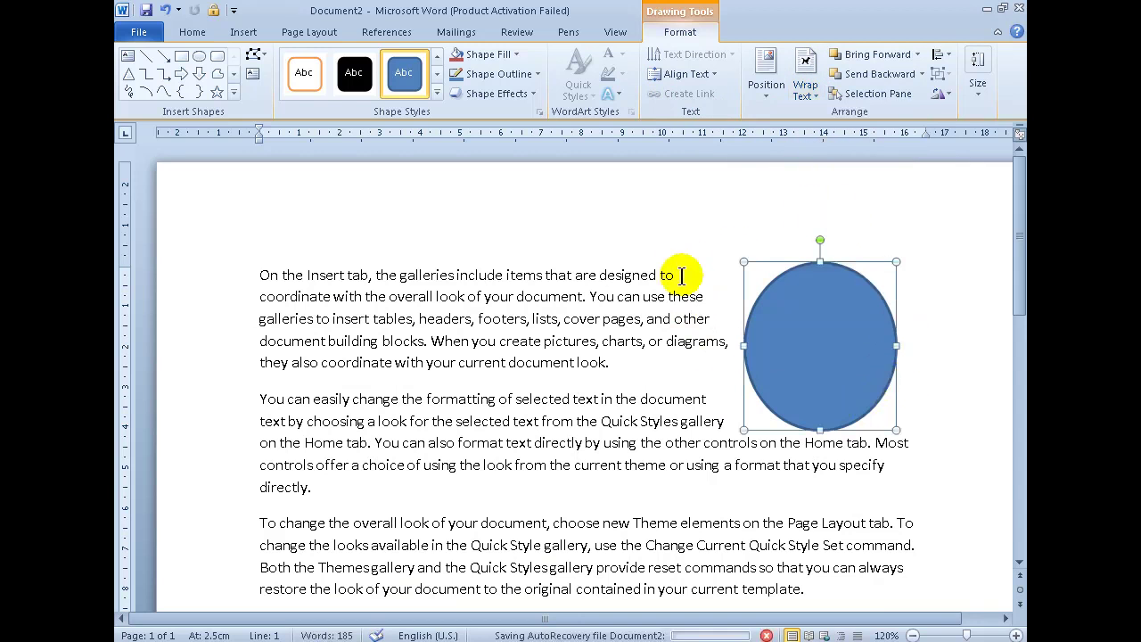
# Step: Open Insert Caption for the circle and create a new 'Shape No.' label
pyautogui.click(372, 33)
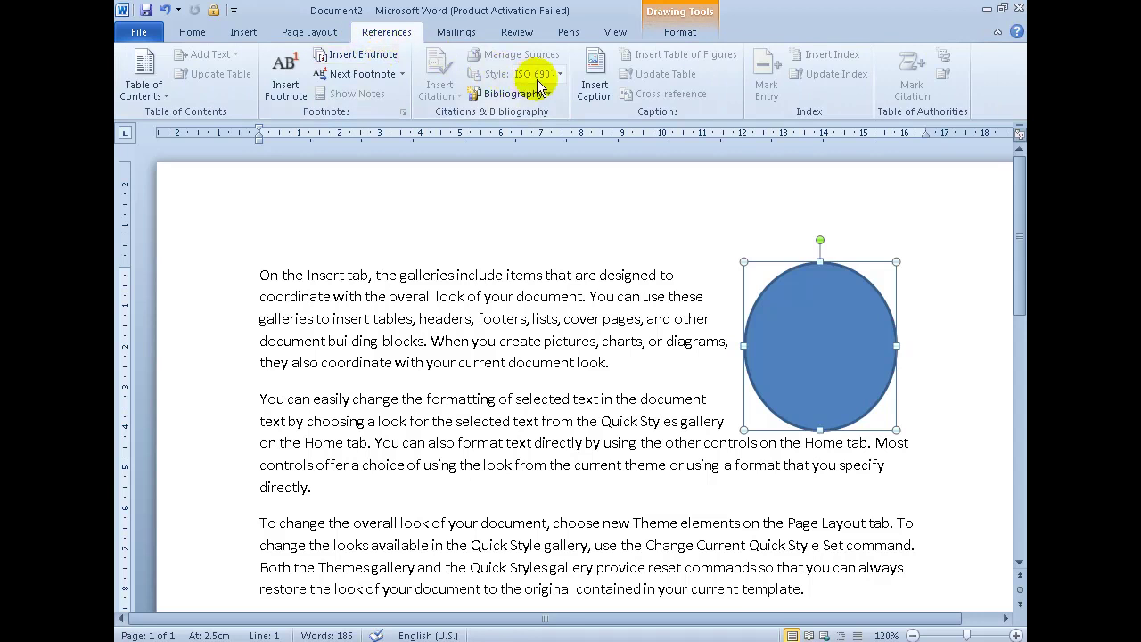
pyautogui.click(597, 76)
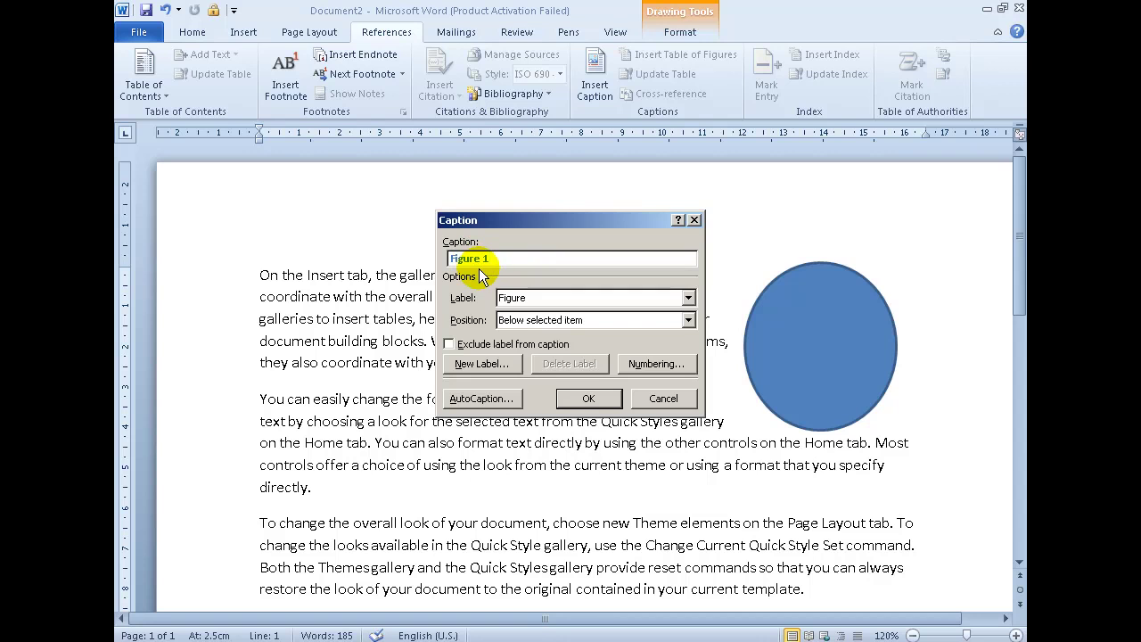
pyautogui.click(468, 363)
pyautogui.write('Shape No.')
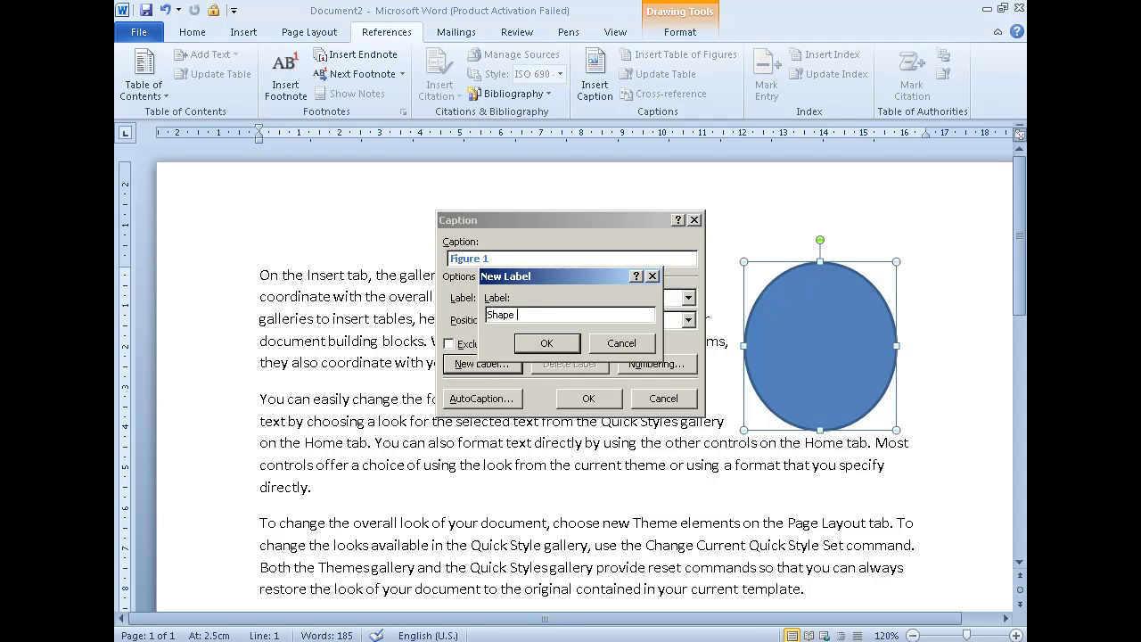
pyautogui.click(545, 345)
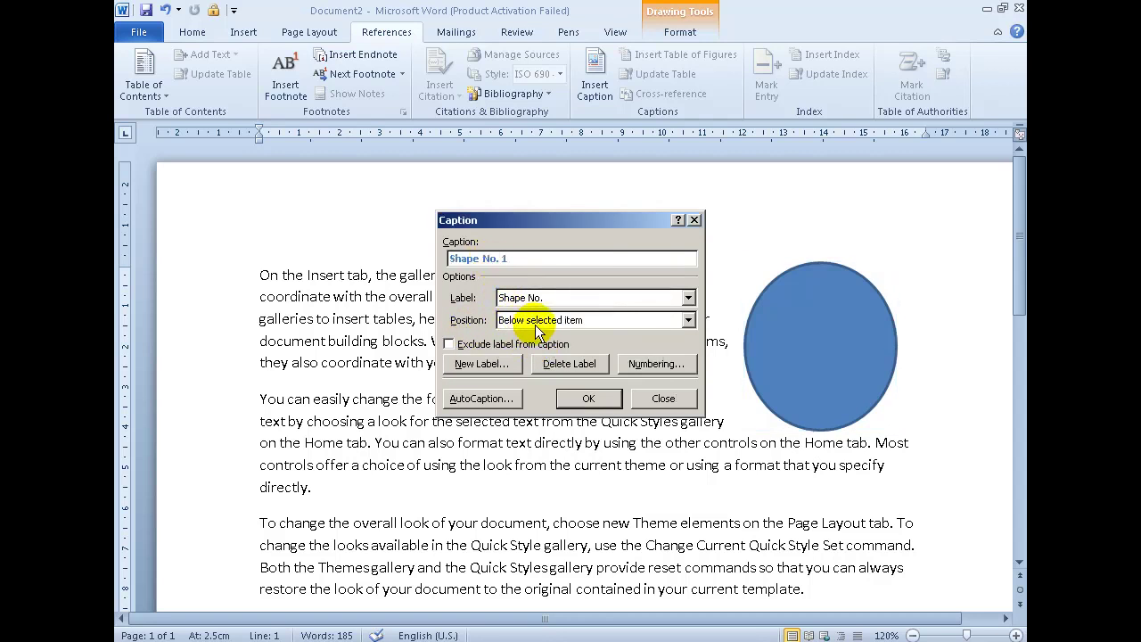
pyautogui.click(835, 298)
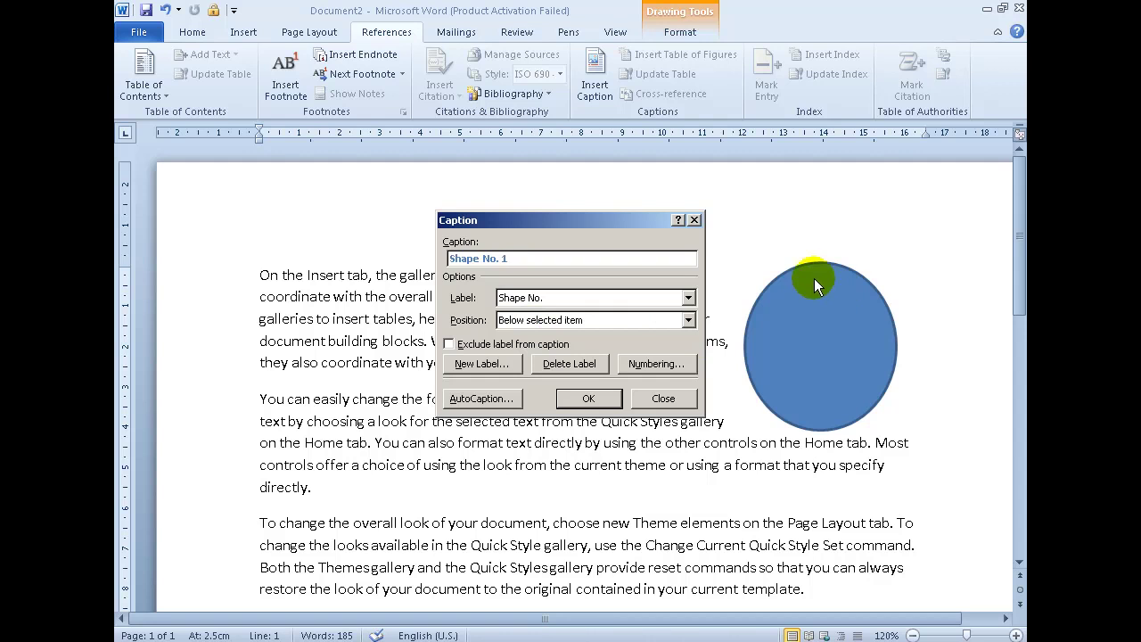
# Step: Review the AutoCaption settings, then caption the circle 'Figure 1'
pyautogui.click(488, 401)
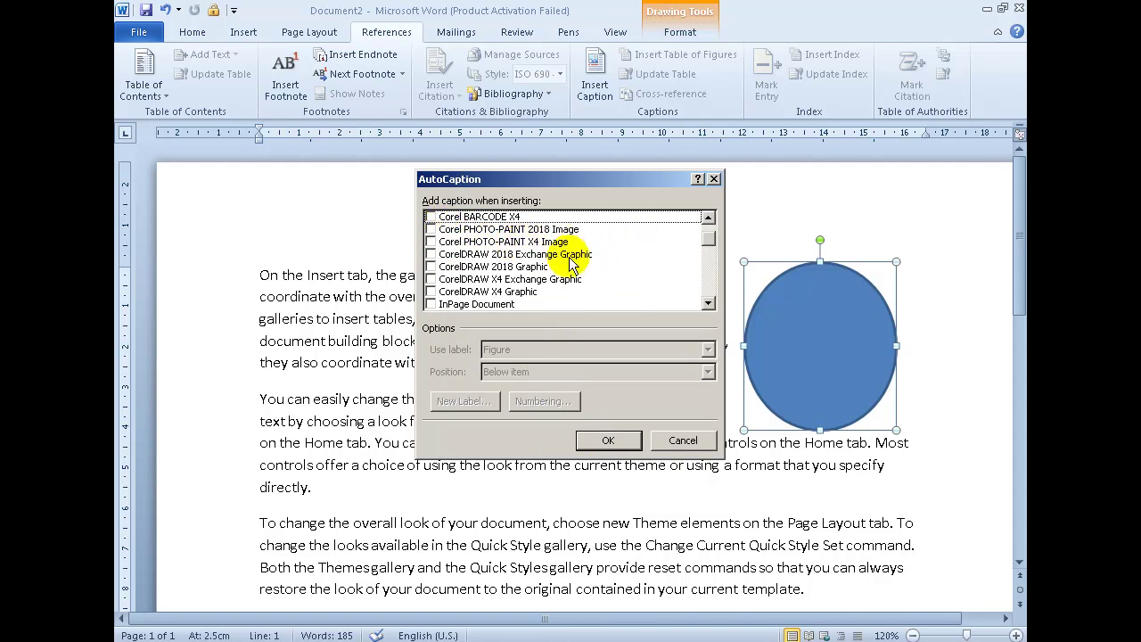
pyautogui.moveTo(707, 238); pyautogui.dragTo(710, 291)
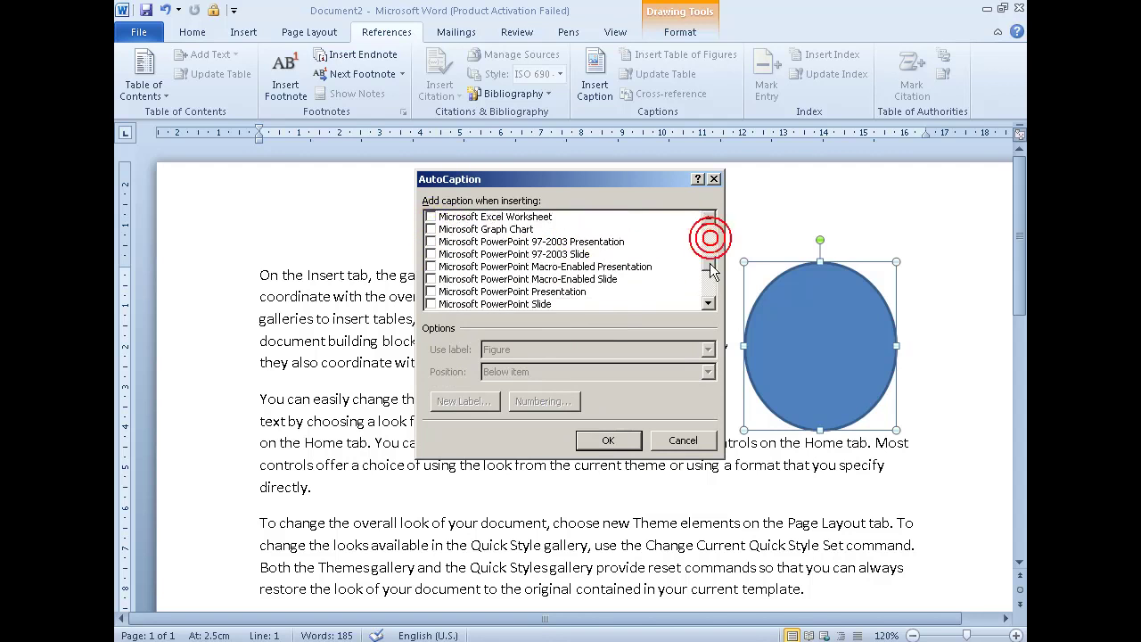
pyautogui.moveTo(711, 295); pyautogui.dragTo(713, 224)
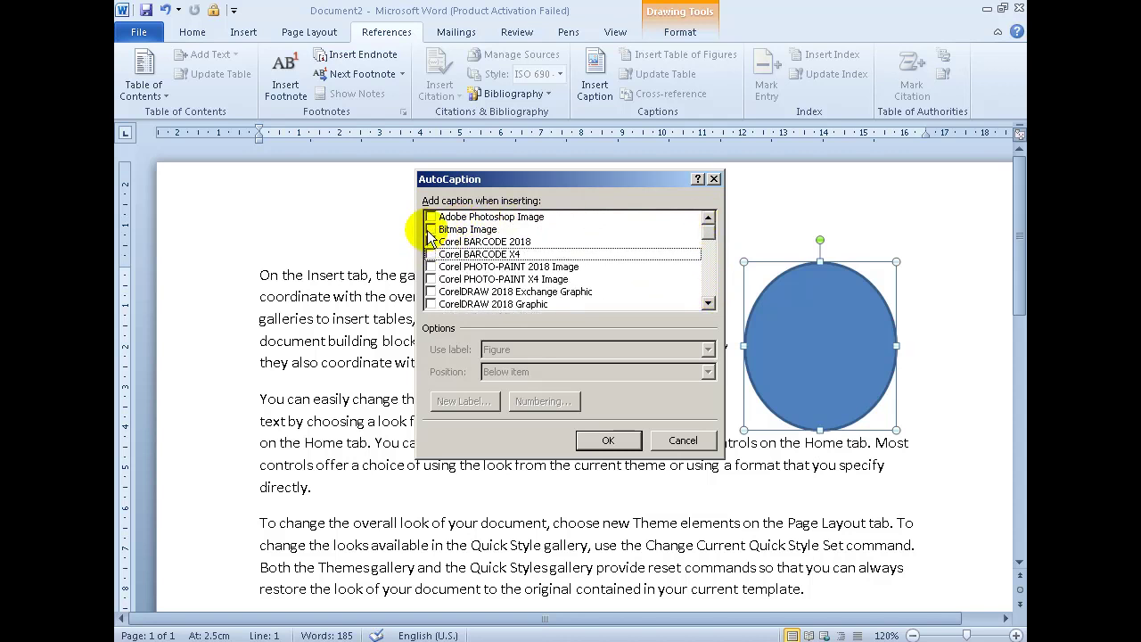
pyautogui.click(593, 437)
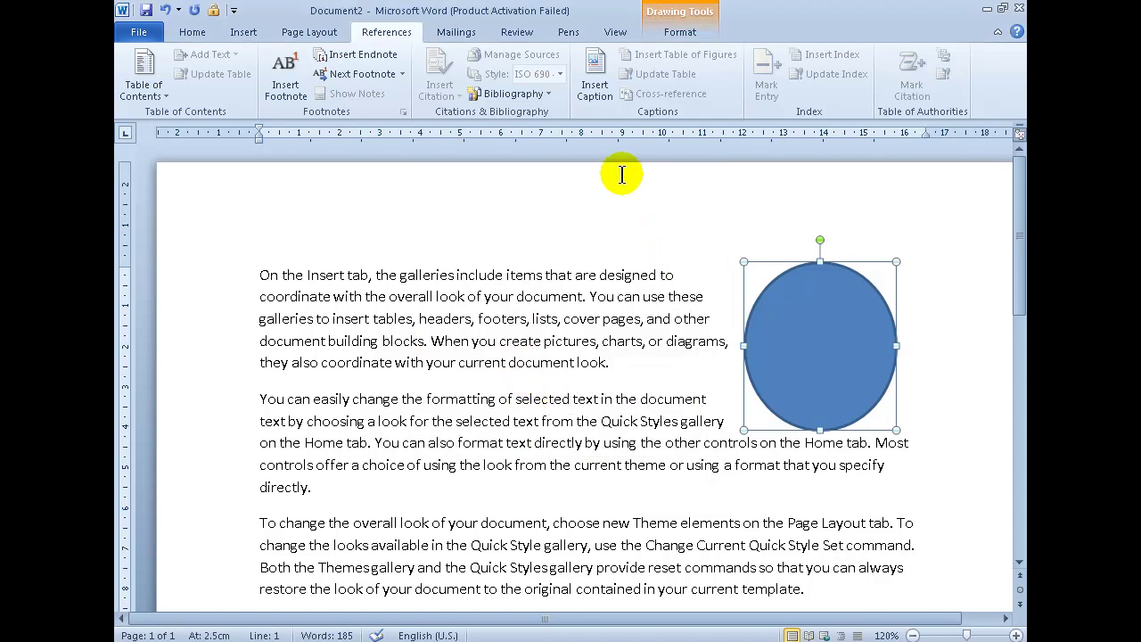
pyautogui.click(595, 79)
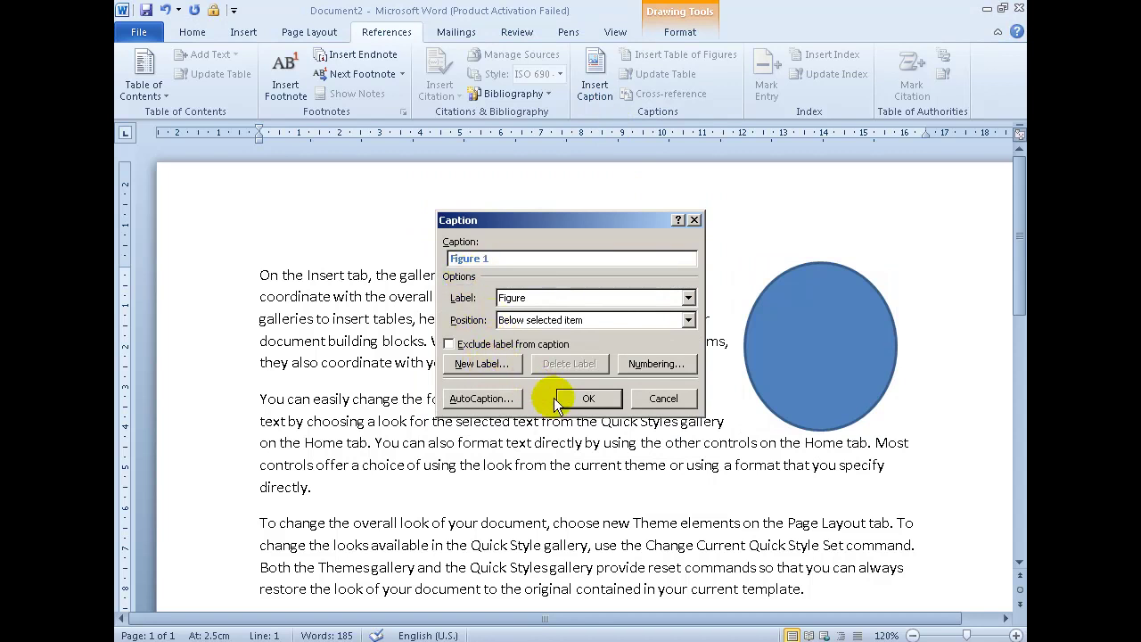
pyautogui.click(583, 400)
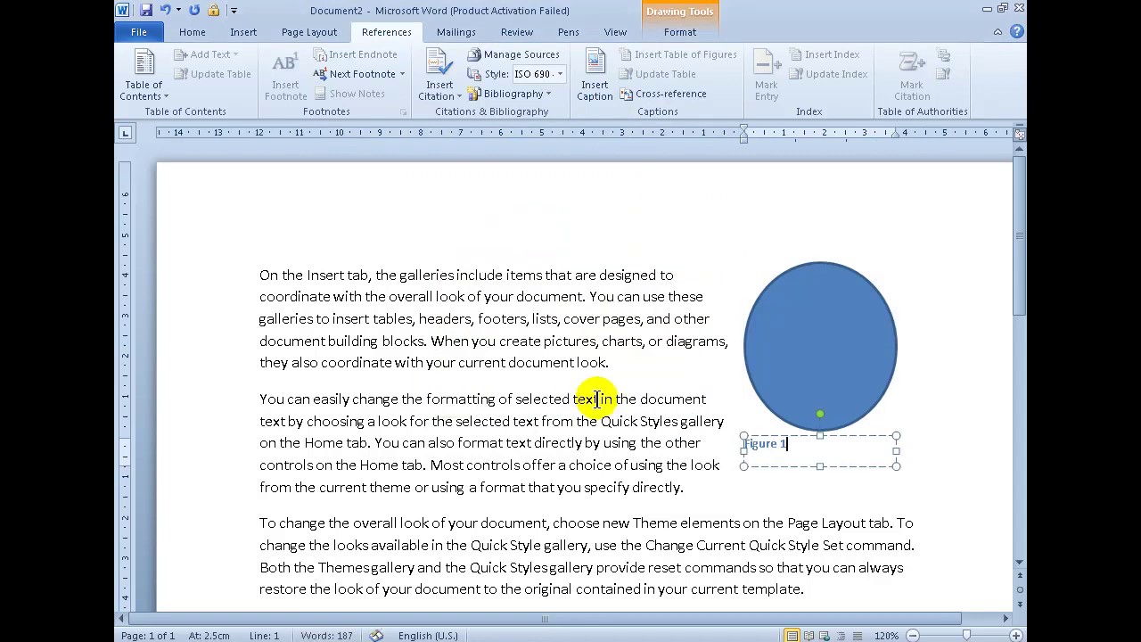
pyautogui.click(664, 465)
# Step: Move the third paragraph to a new page and paste a copy of it at the document end
pyautogui.scroll(-3, 671, 403)
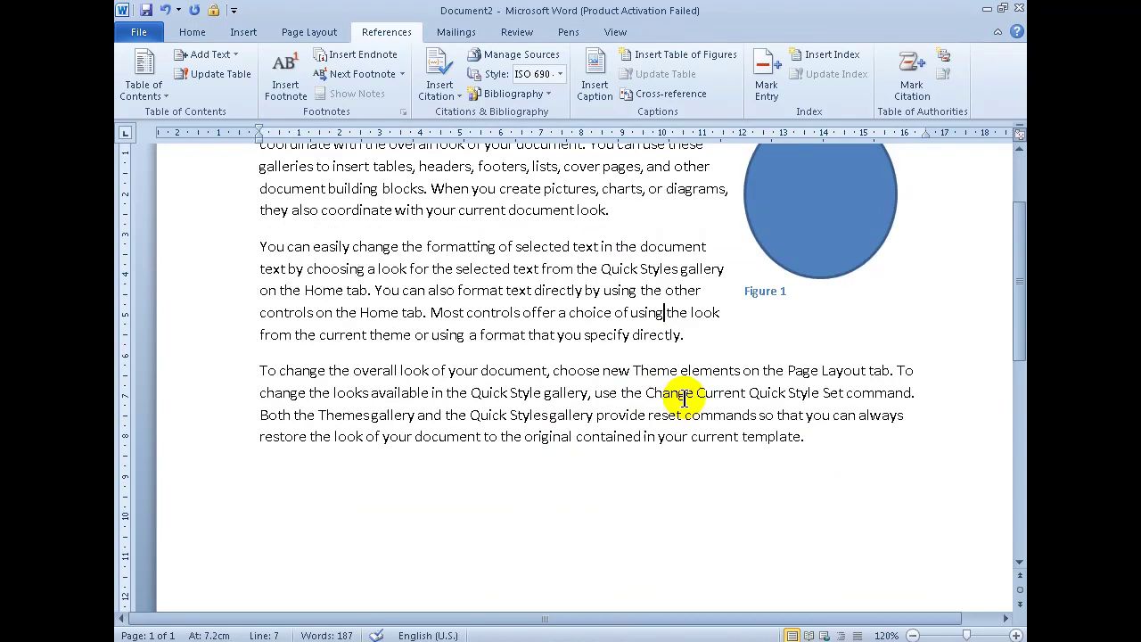
pyautogui.hotkey('ctrl', 'Return')
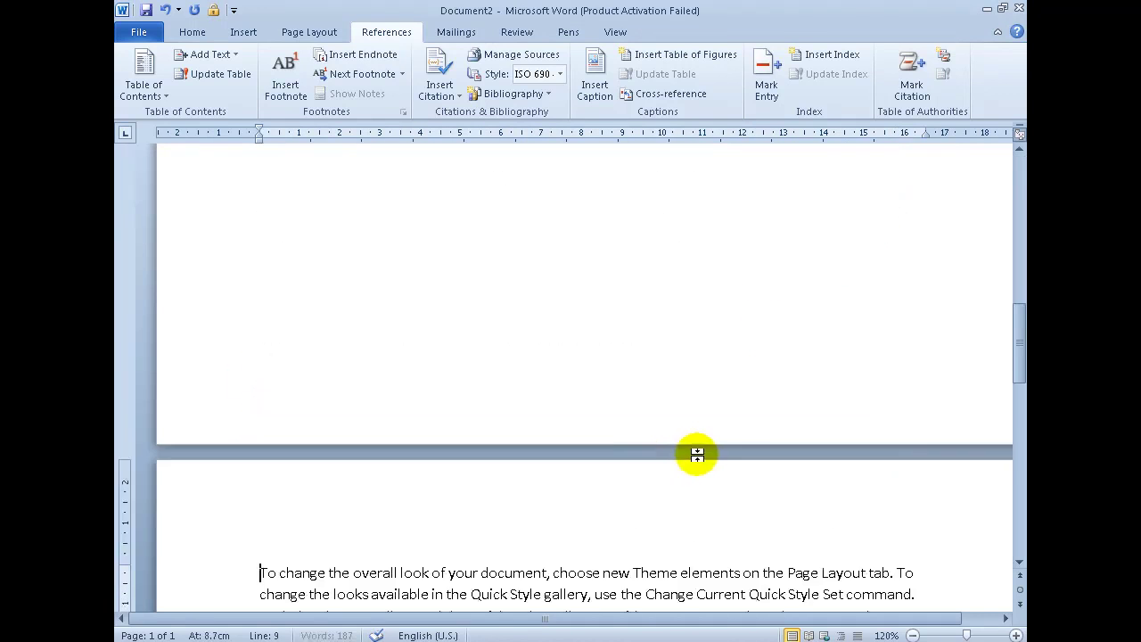
pyautogui.scroll(-3, 696, 450)
pyautogui.click(353, 342)
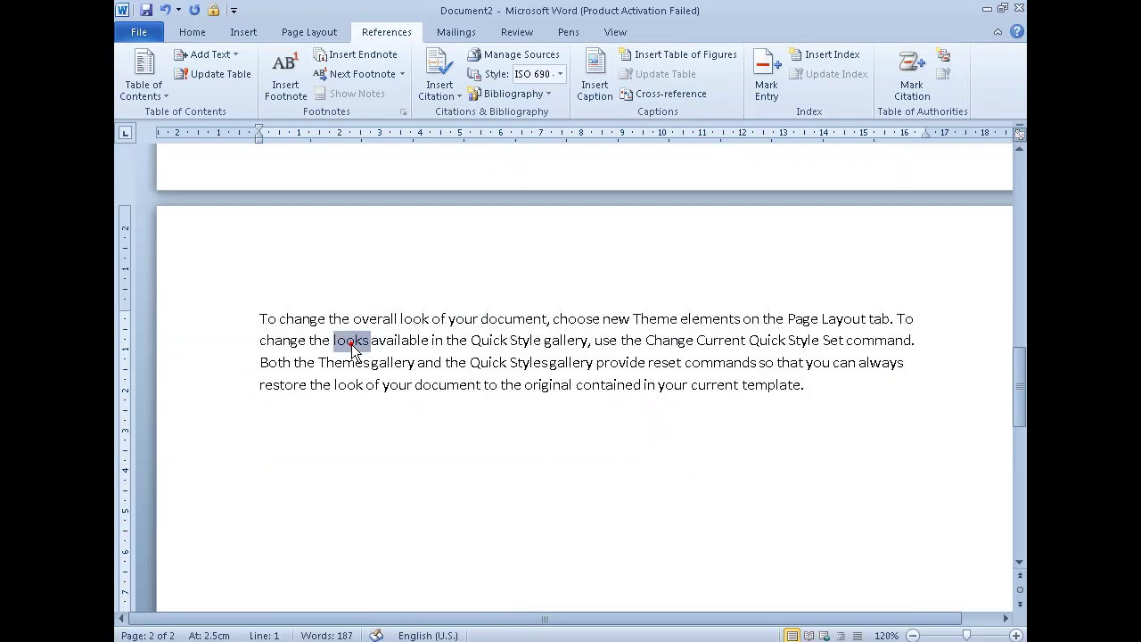
pyautogui.tripleClick(353, 343)
pyautogui.hotkey('ctrl', 'c')
pyautogui.hotkey('ctrl', 'End')
pyautogui.hotkey('ctrl', 'v')
pyautogui.hotkey('ctrl', 'v')
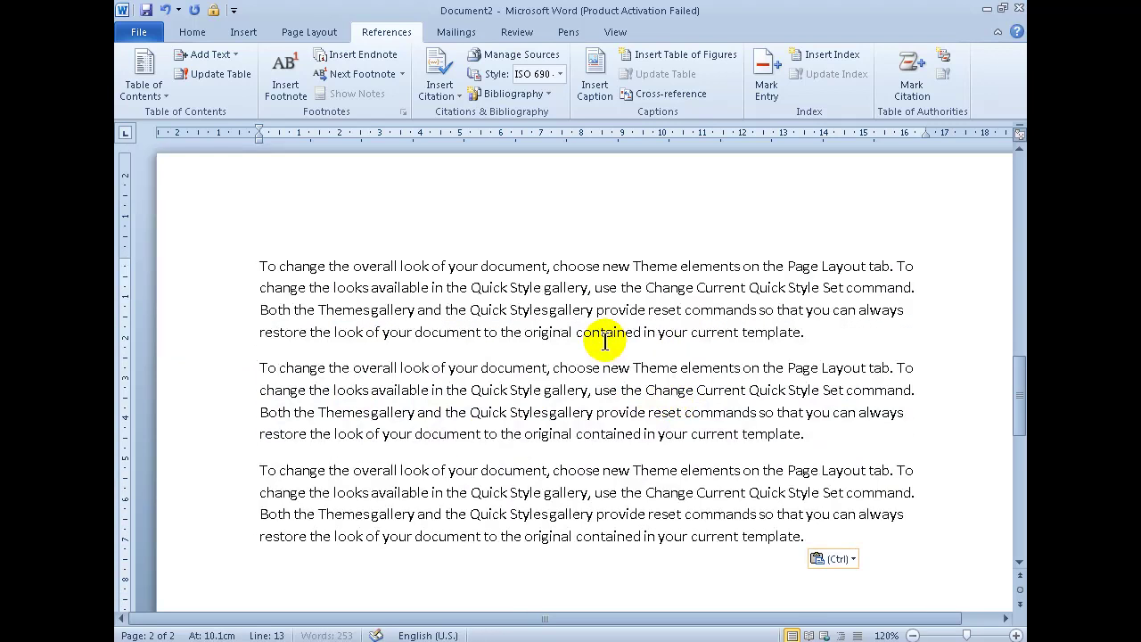
# Step: Draw a cube shape beside the page 2 text and caption it 'Figure 2'
pyautogui.click(243, 32)
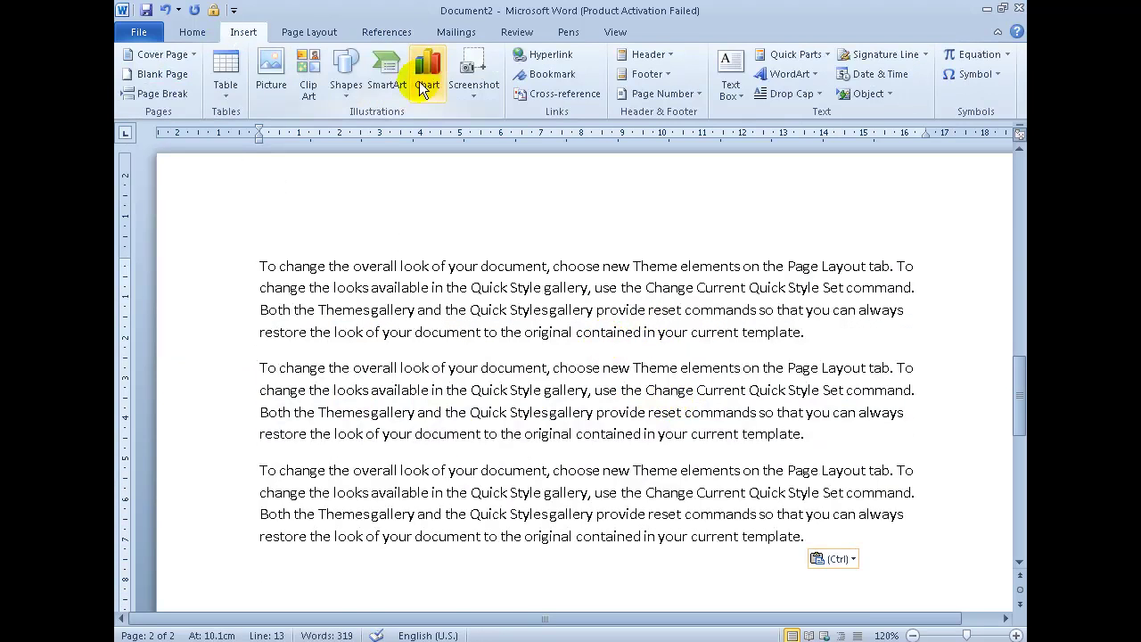
pyautogui.click(346, 78)
pyautogui.click(355, 267)
pyautogui.moveTo(751, 238); pyautogui.dragTo(893, 447)
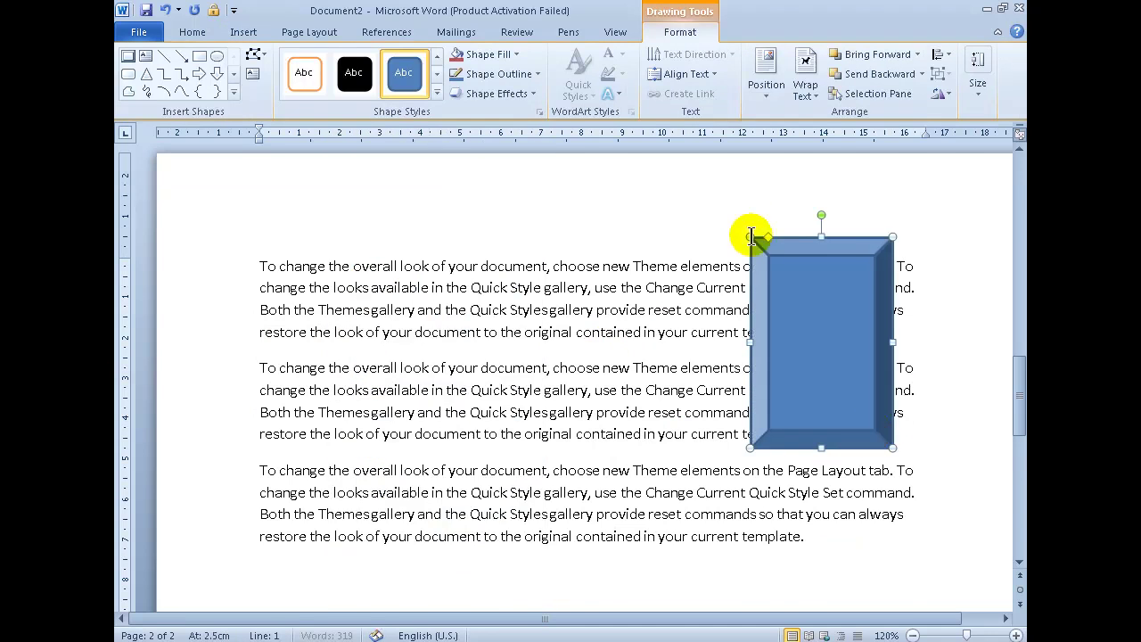
pyautogui.click(371, 32)
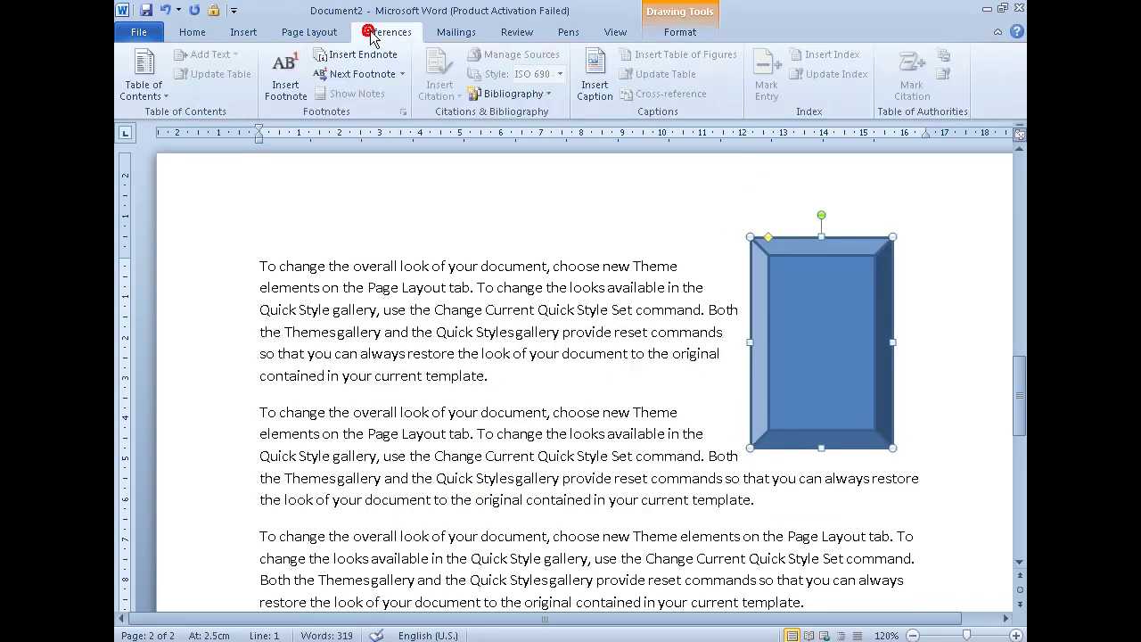
pyautogui.click(599, 80)
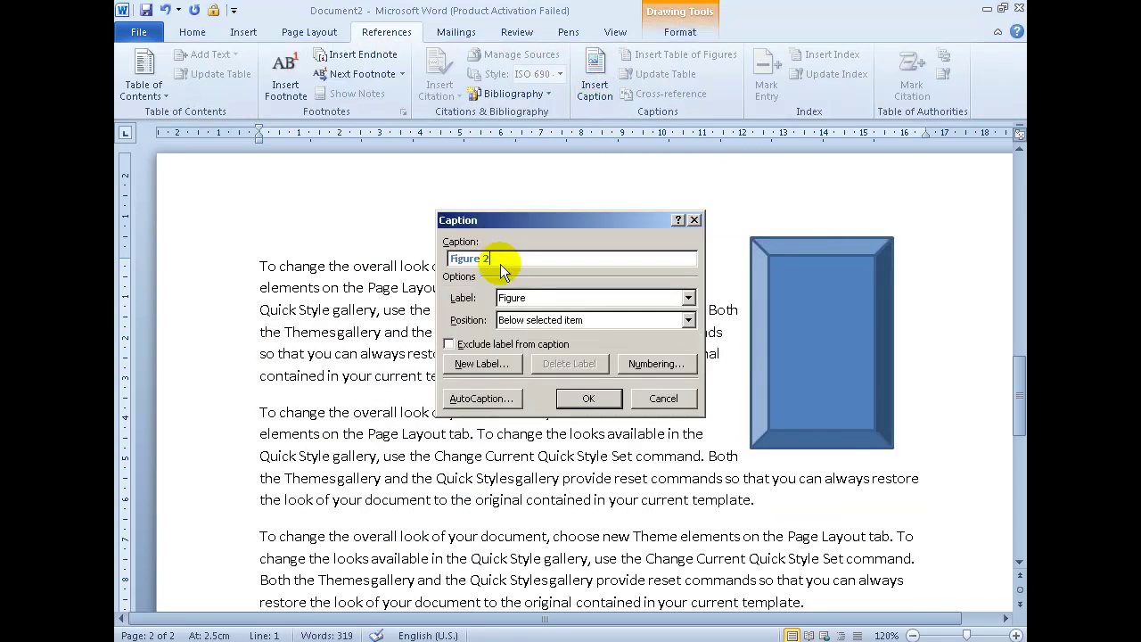
pyautogui.click(595, 399)
pyautogui.click(522, 395)
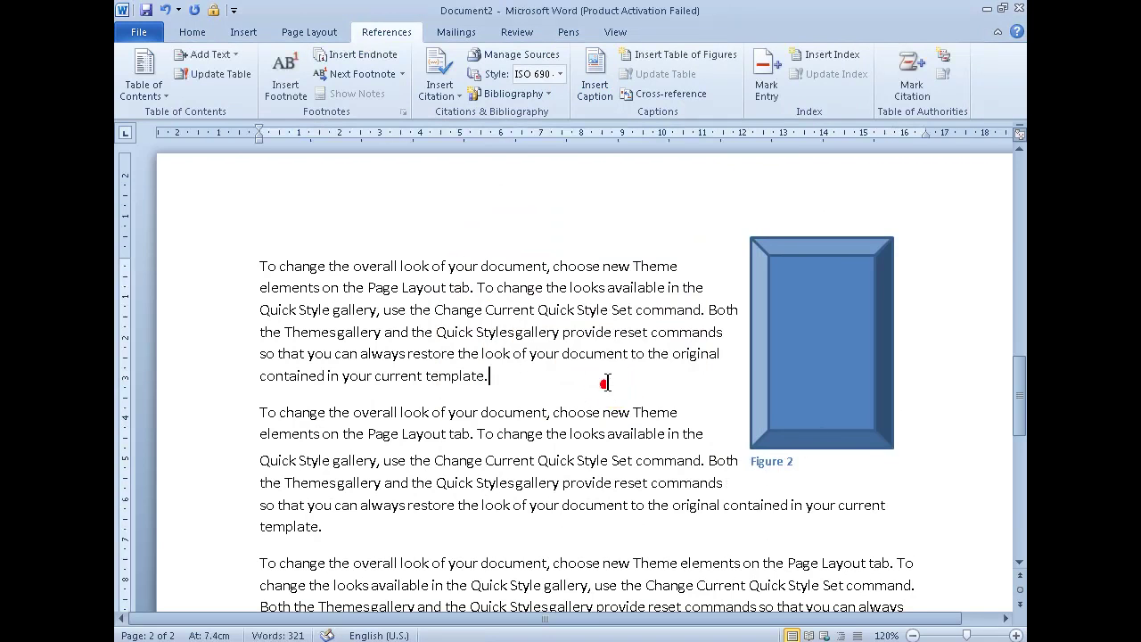
# Step: At the document end, start a table of figures using the From template format
pyautogui.scroll(-3, 604, 365)
pyautogui.hotkey('ctrl', 'End')
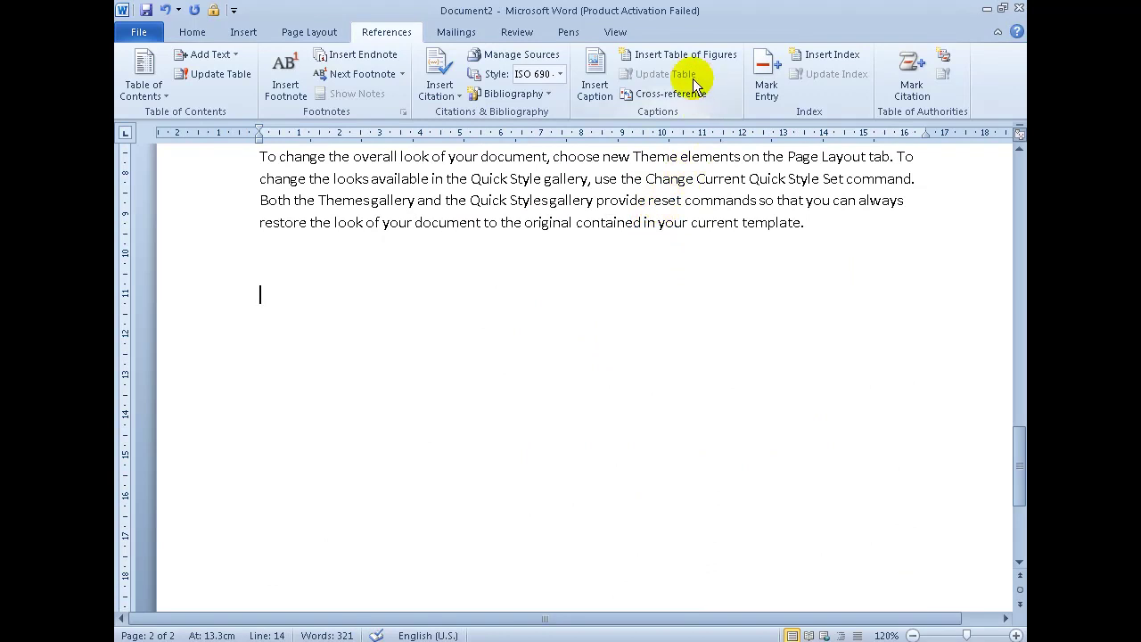
pyautogui.click(663, 56)
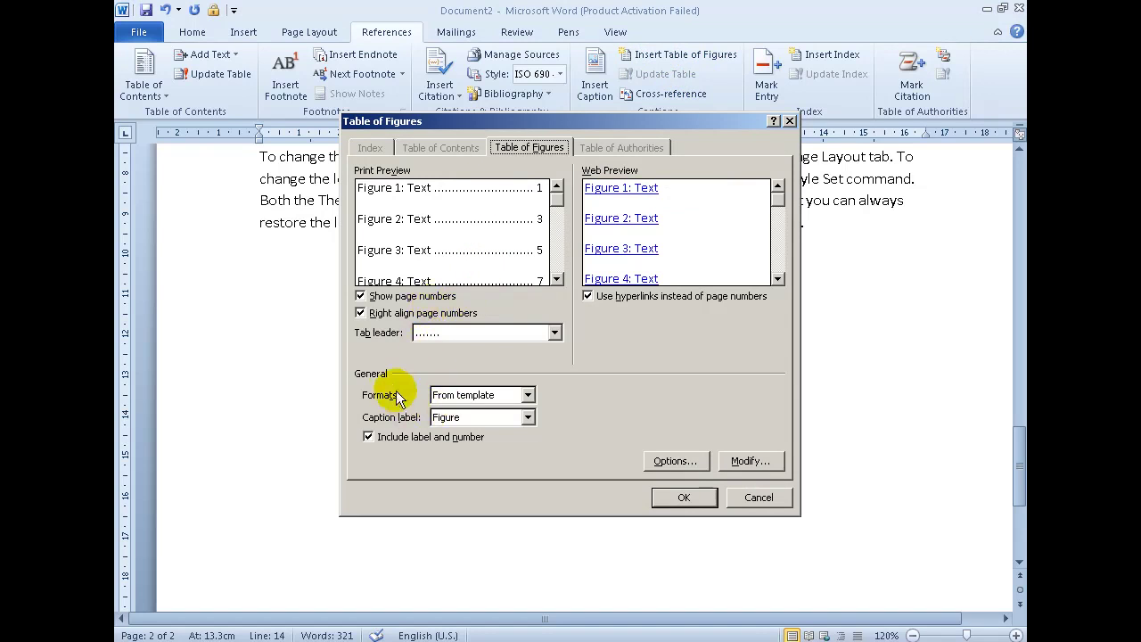
pyautogui.click(504, 398)
pyautogui.click(504, 403)
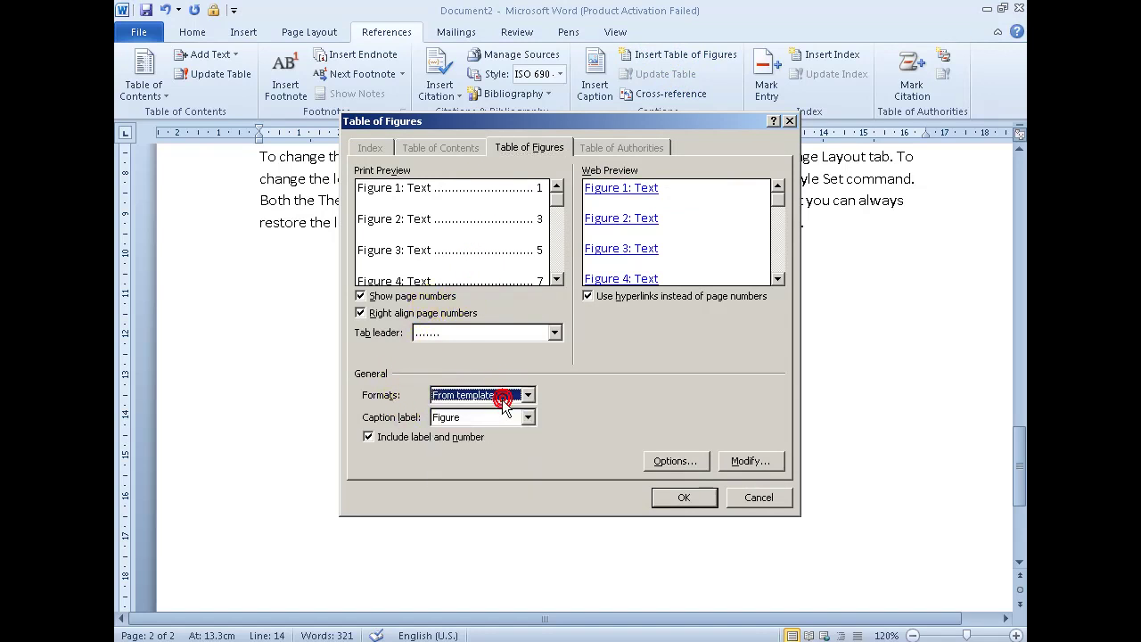
# Step: Keep right-aligned page numbers with a dotted tab leader and insert the table of figures
pyautogui.click(411, 298)
pyautogui.click(410, 298)
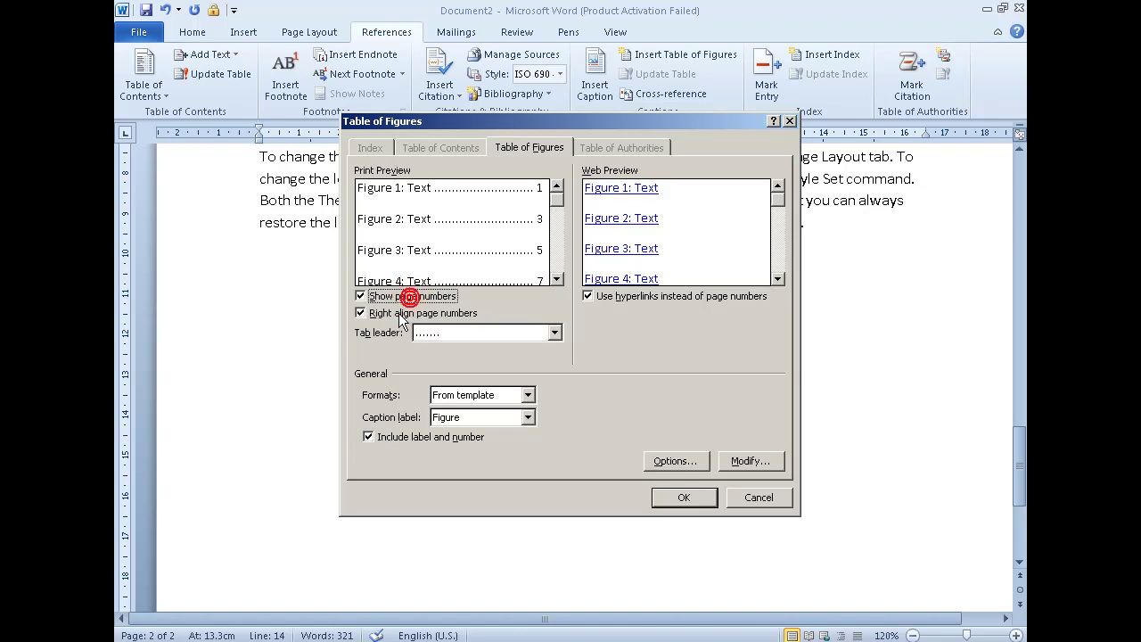
pyautogui.click(391, 314)
pyautogui.click(390, 314)
pyautogui.click(390, 313)
pyautogui.click(390, 314)
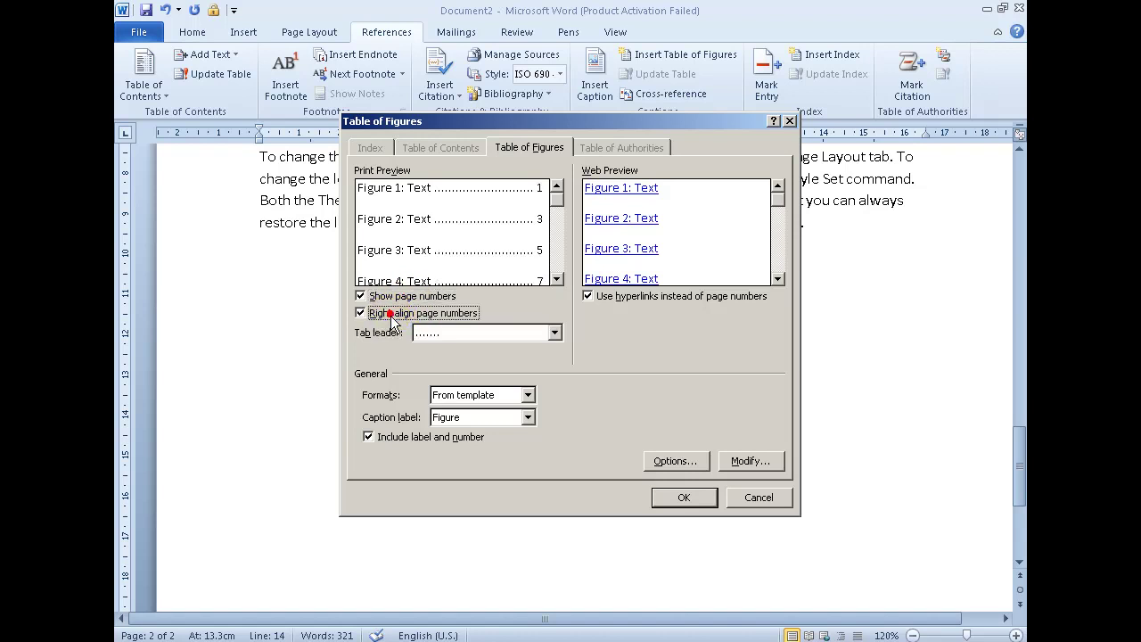
pyautogui.click(436, 332)
pyautogui.click(437, 331)
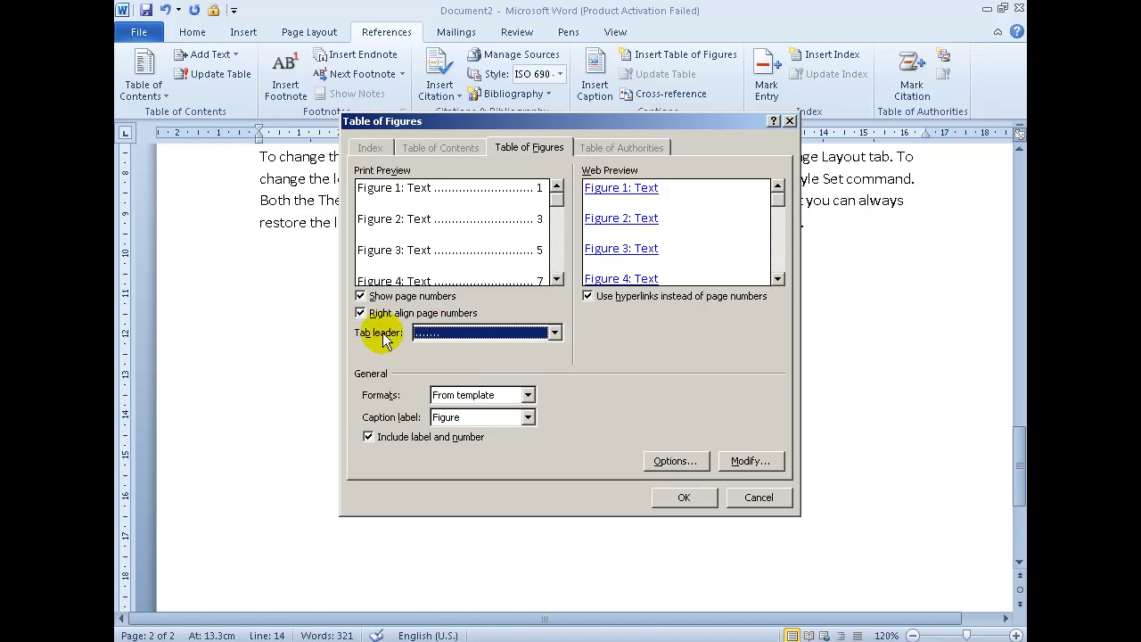
pyautogui.click(682, 497)
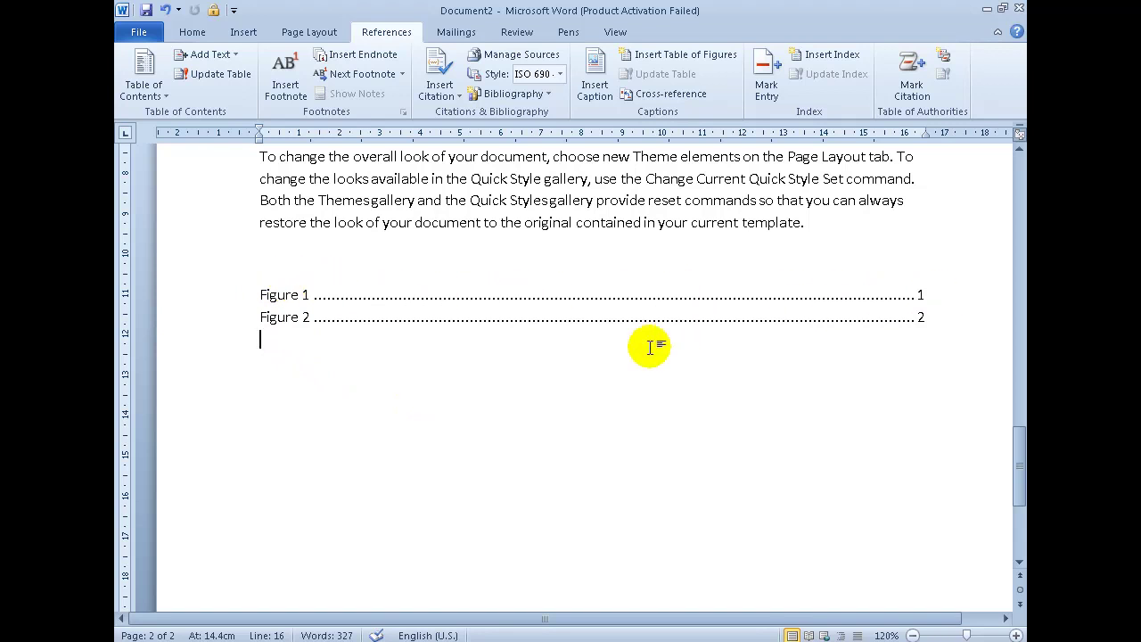
# Step: Draw a triangle over the middle paragraphs with Square text wrapping
pyautogui.scroll(3, 565, 324)
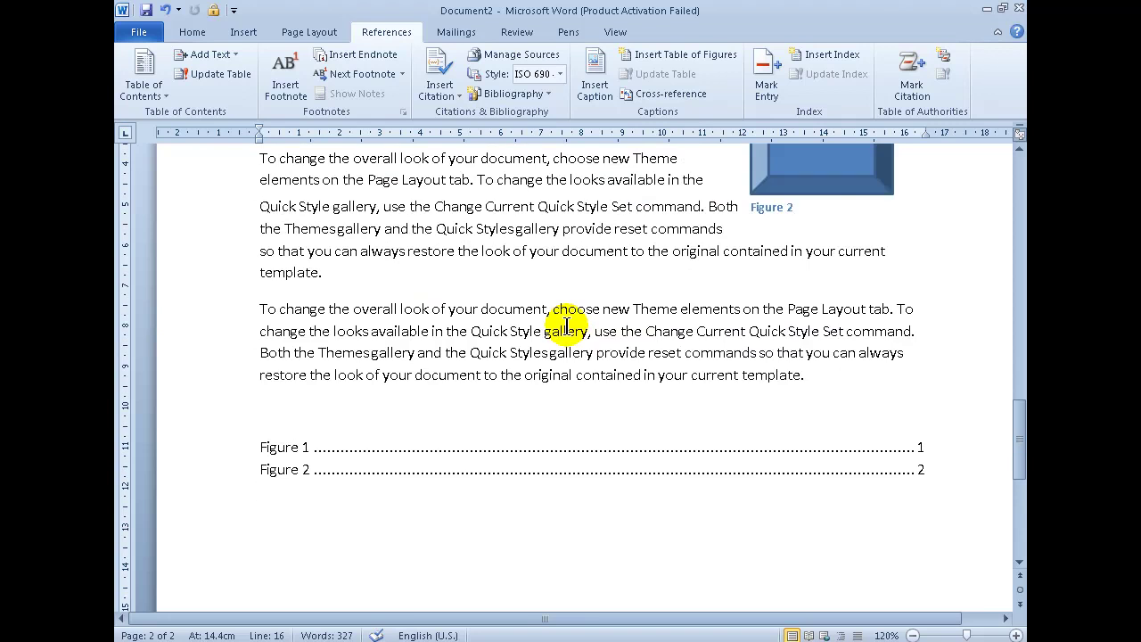
pyautogui.scroll(4, 565, 326)
pyautogui.click(736, 264)
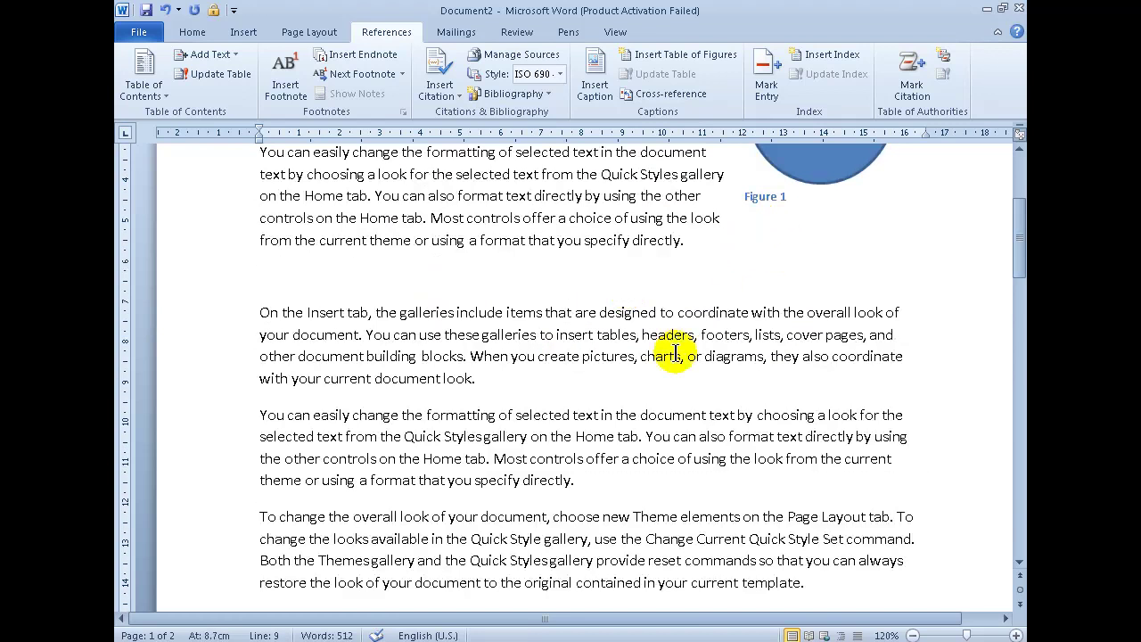
pyautogui.click(243, 32)
pyautogui.click(346, 71)
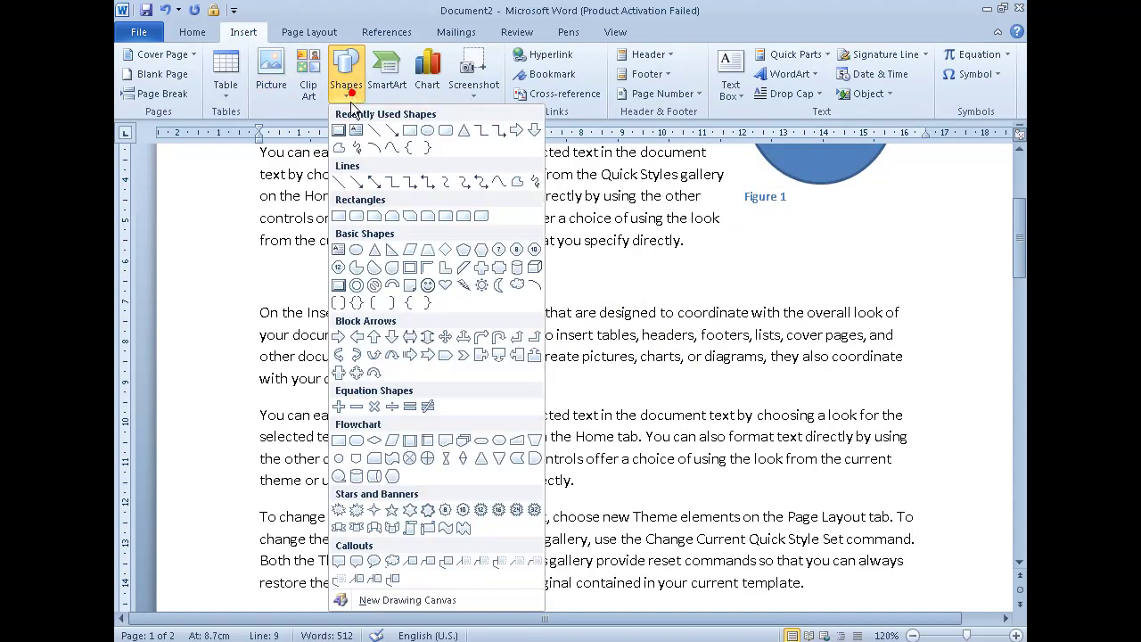
pyautogui.click(374, 251)
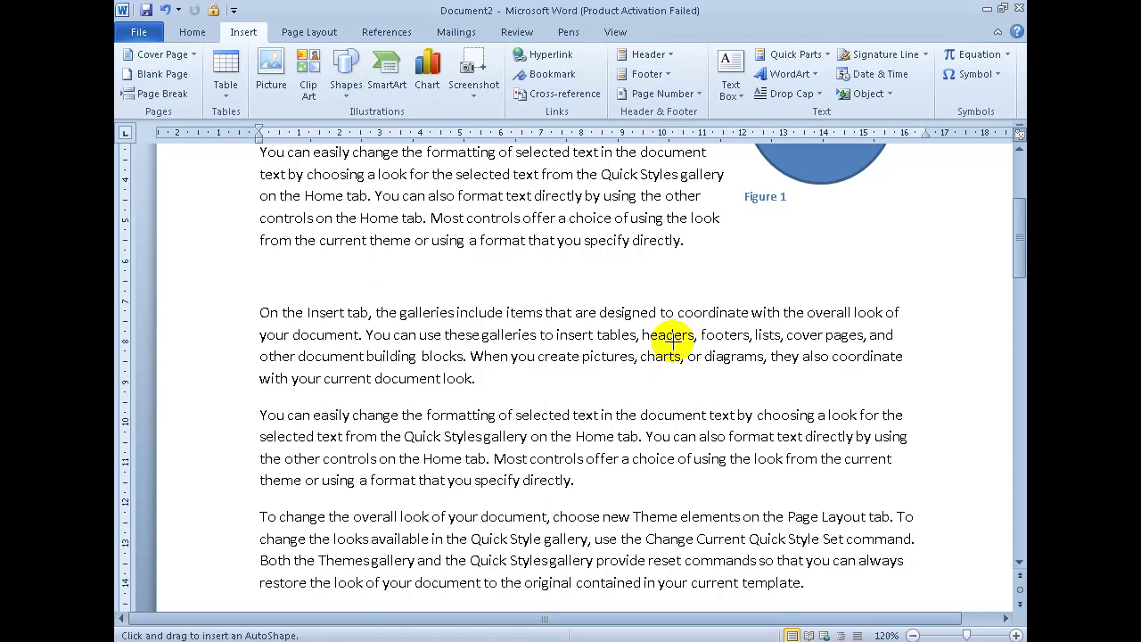
pyautogui.moveTo(678, 326); pyautogui.dragTo(861, 530)
pyautogui.moveTo(733, 464); pyautogui.dragTo(752, 464)
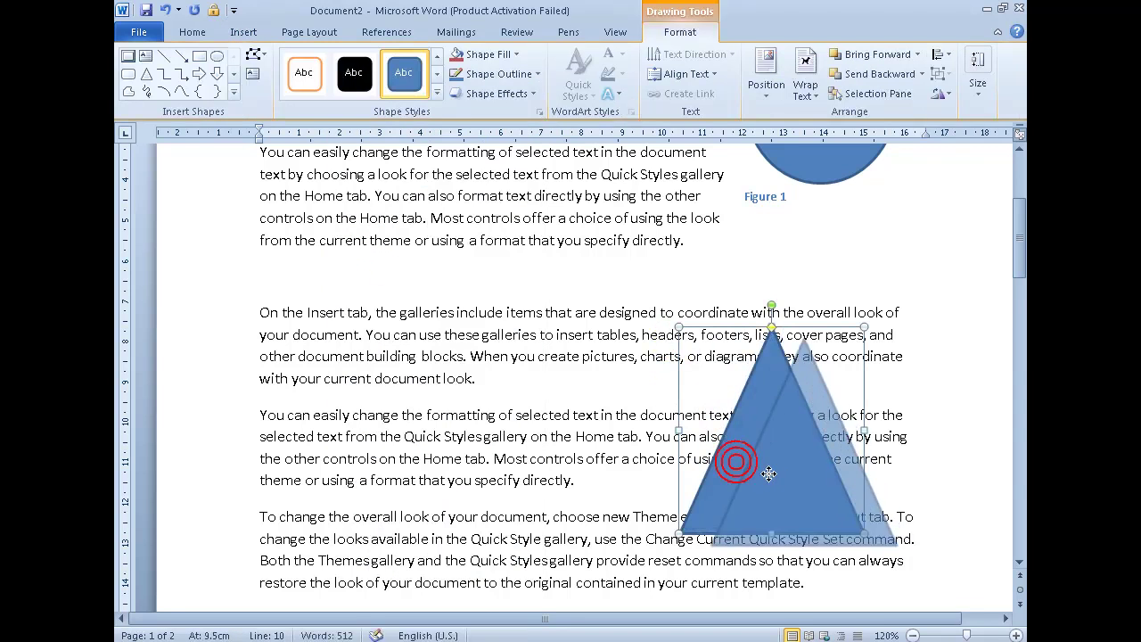
pyautogui.click(804, 100)
pyautogui.click(825, 149)
# Step: Caption the triangle 'Figure 2', renumbering the bevel shape's caption to Figure 3
pyautogui.click(244, 32)
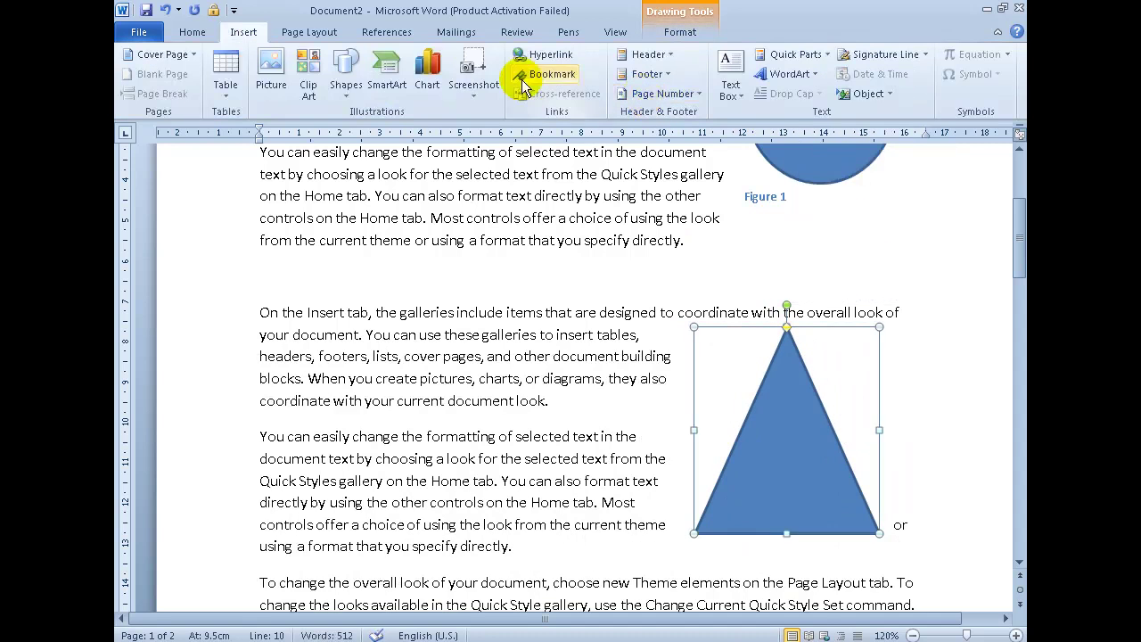
pyautogui.click(386, 32)
pyautogui.click(595, 89)
pyautogui.click(645, 397)
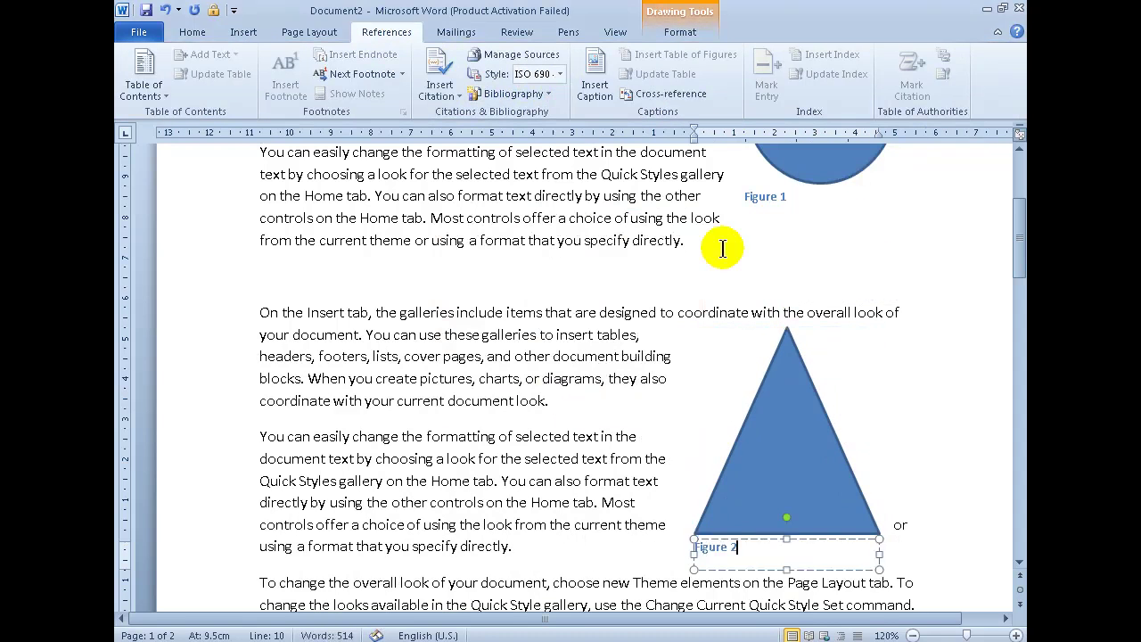
pyautogui.click(725, 247)
pyautogui.scroll(-3, 750, 249)
pyautogui.scroll(-3, 749, 249)
pyautogui.scroll(-2, 759, 224)
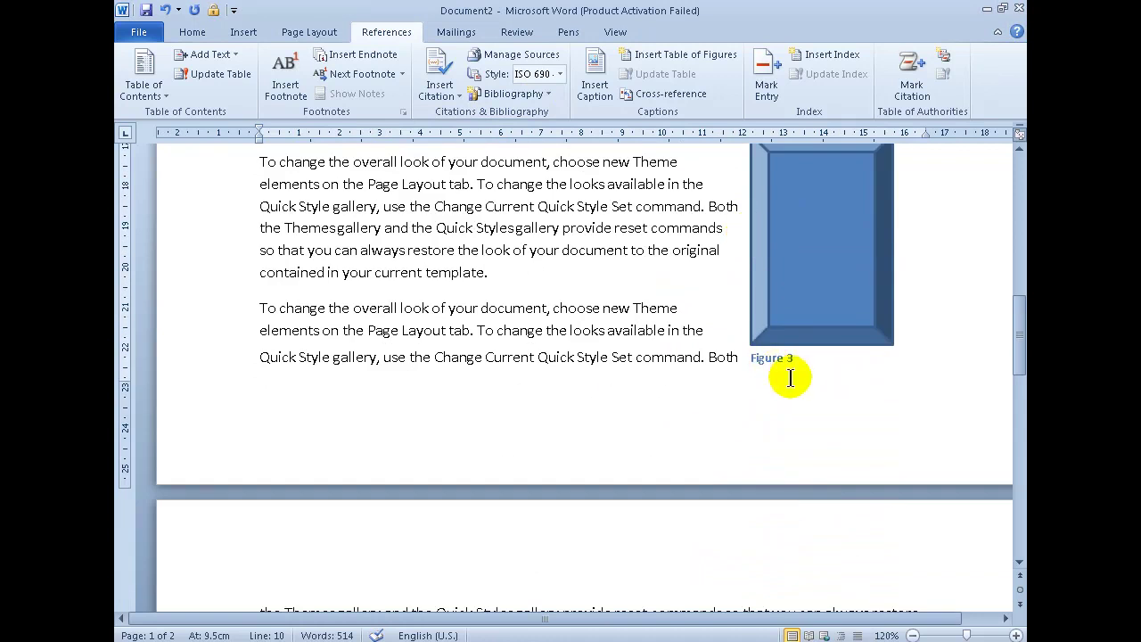
pyautogui.scroll(-2, 771, 365)
pyautogui.scroll(-4, 535, 280)
pyautogui.scroll(-3, 524, 258)
# Step: Update the entire table of figures to list Figures 1, 2 and 3
pyautogui.click(387, 257)
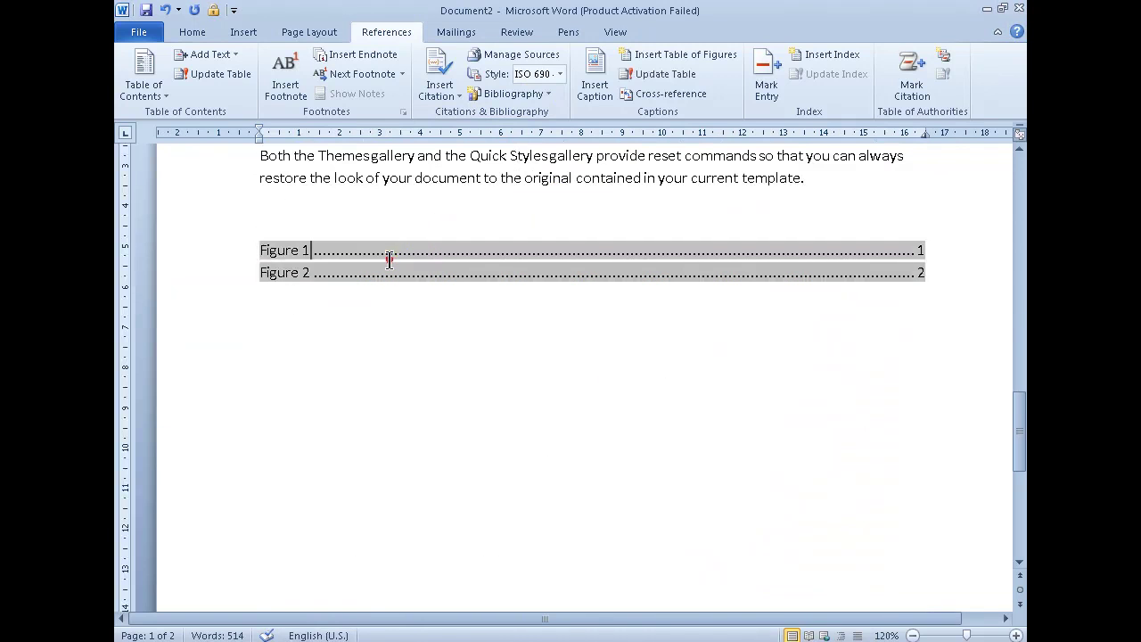
pyautogui.click(667, 76)
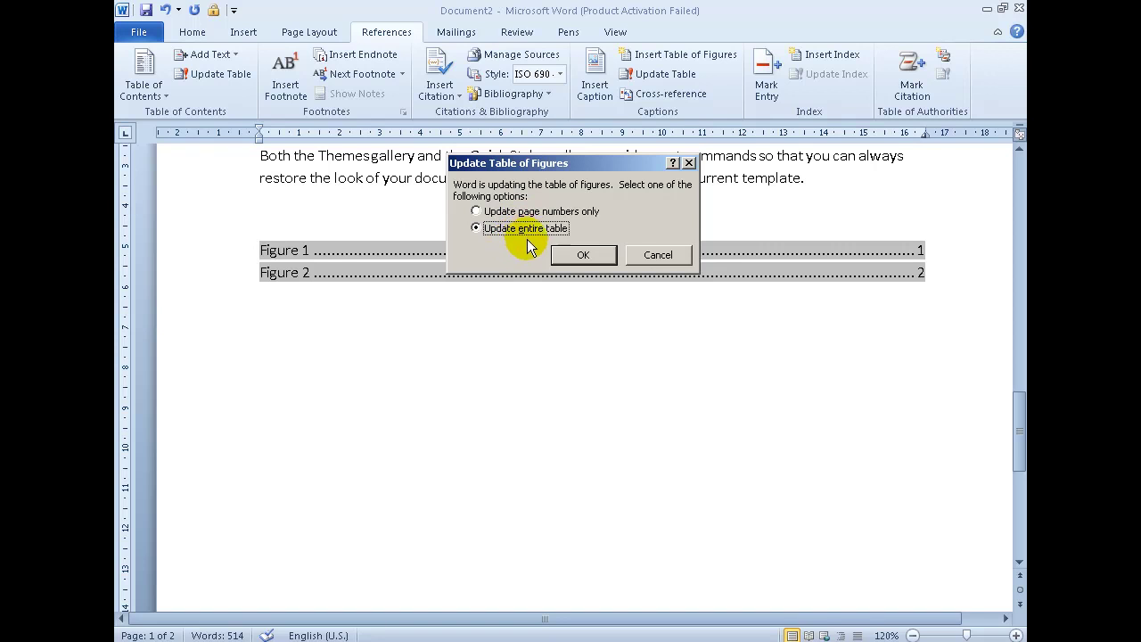
pyautogui.click(585, 259)
pyautogui.click(361, 316)
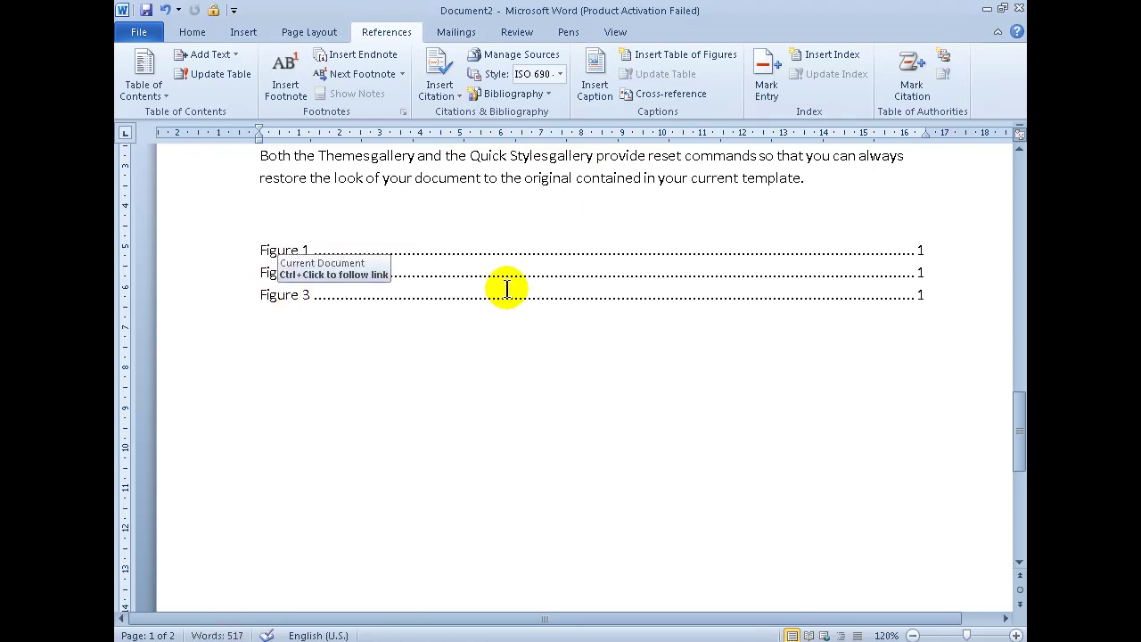
# Step: Insert a page break after the paragraph ending 'template.' so the Figure 3 section starts page 2
pyautogui.scroll(2, 842, 247)
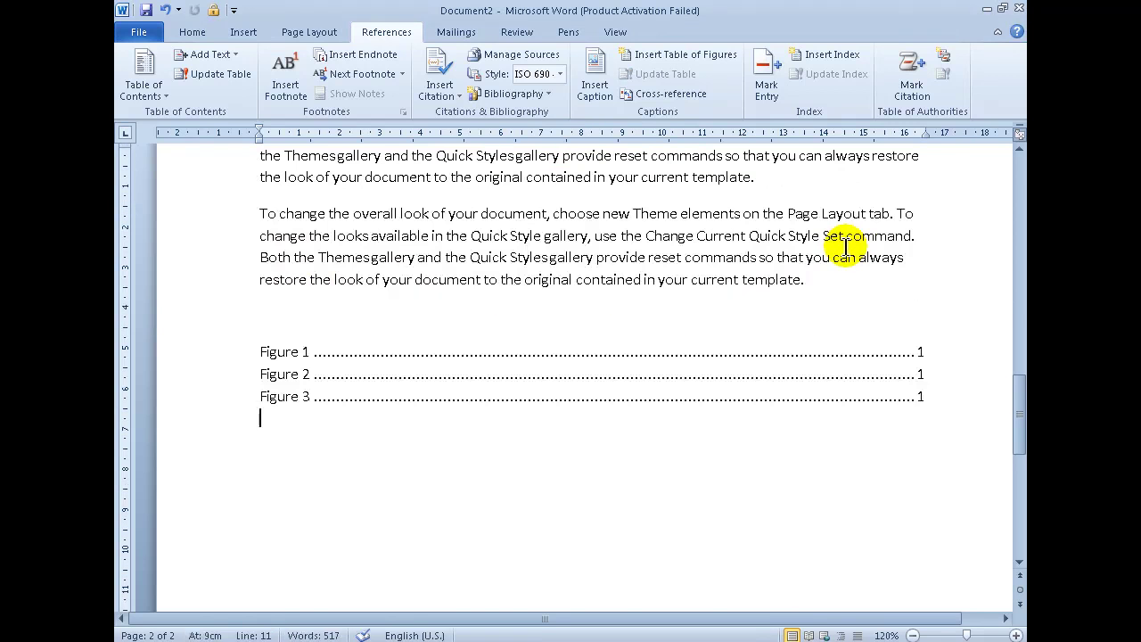
pyautogui.scroll(2, 842, 247)
pyautogui.scroll(5, 847, 237)
pyautogui.scroll(5, 855, 209)
pyautogui.scroll(5, 852, 207)
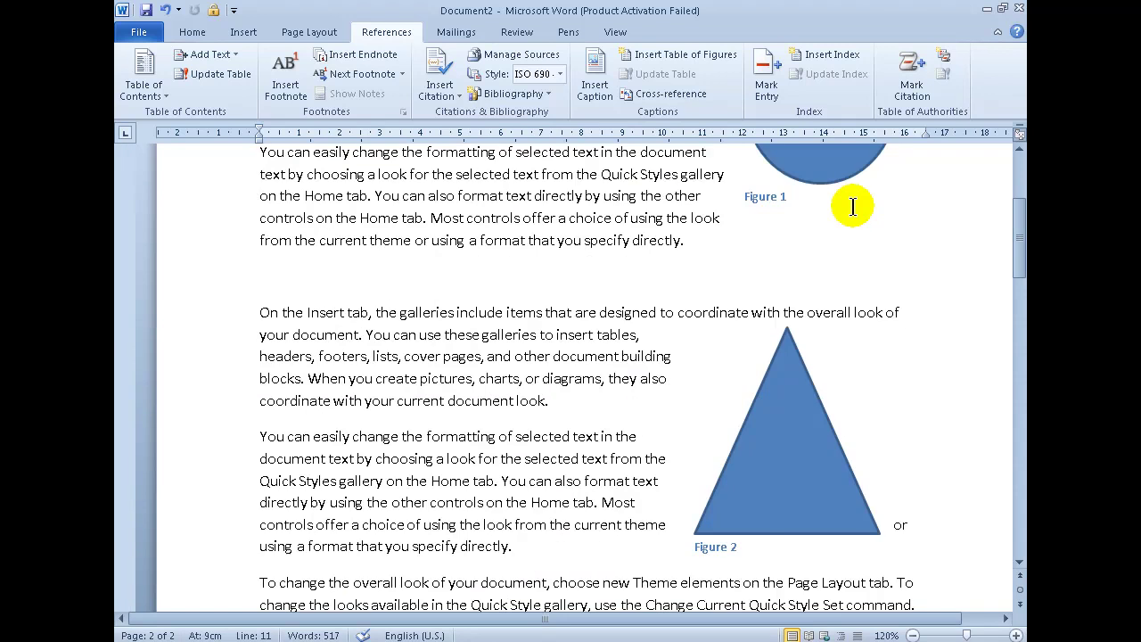
pyautogui.scroll(-6, 853, 207)
pyautogui.scroll(-3, 856, 201)
pyautogui.click(824, 201)
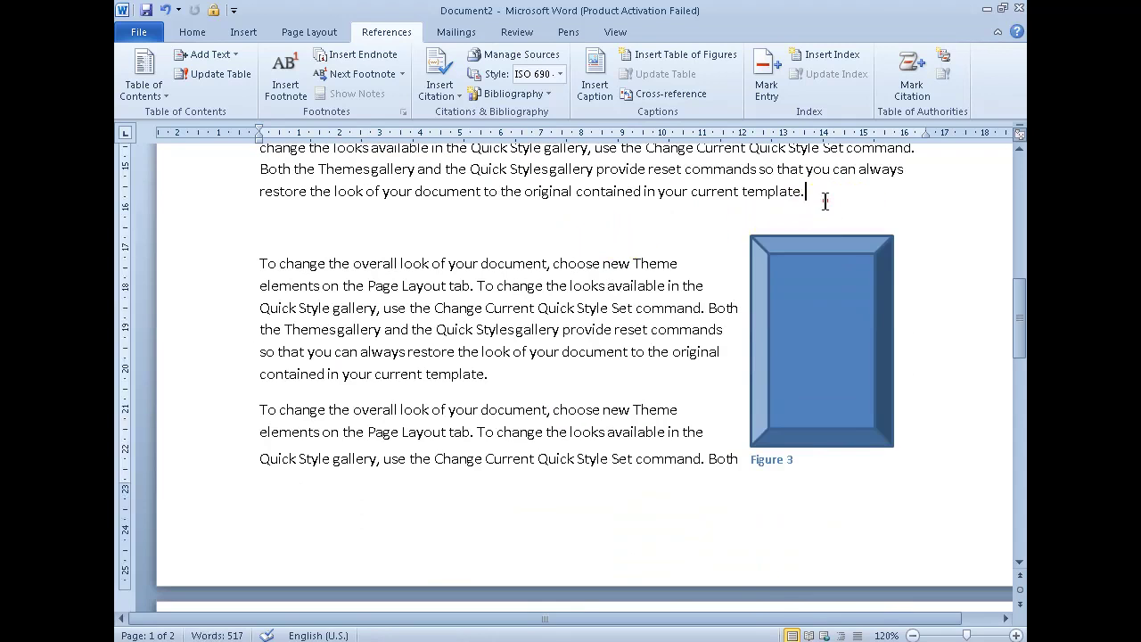
pyautogui.click(821, 203)
pyautogui.hotkey('ctrl', 'Return')
# Step: Update only the table of figures' page numbers so Figure 3 shows page 2
pyautogui.scroll(-3, 629, 229)
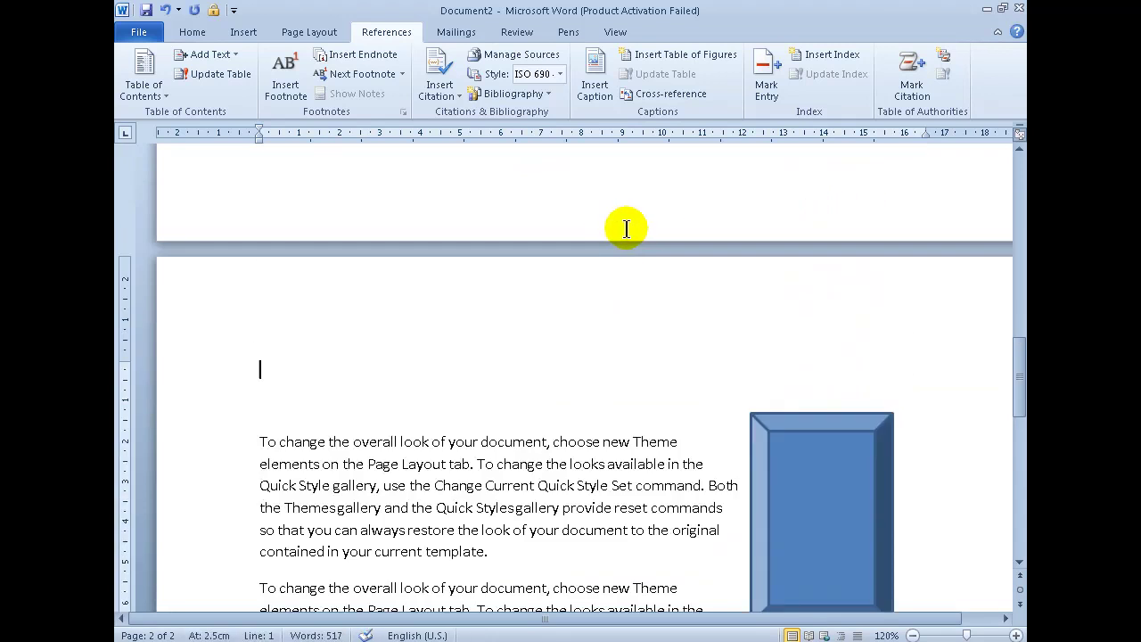
pyautogui.scroll(-3, 624, 229)
pyautogui.scroll(-3, 625, 223)
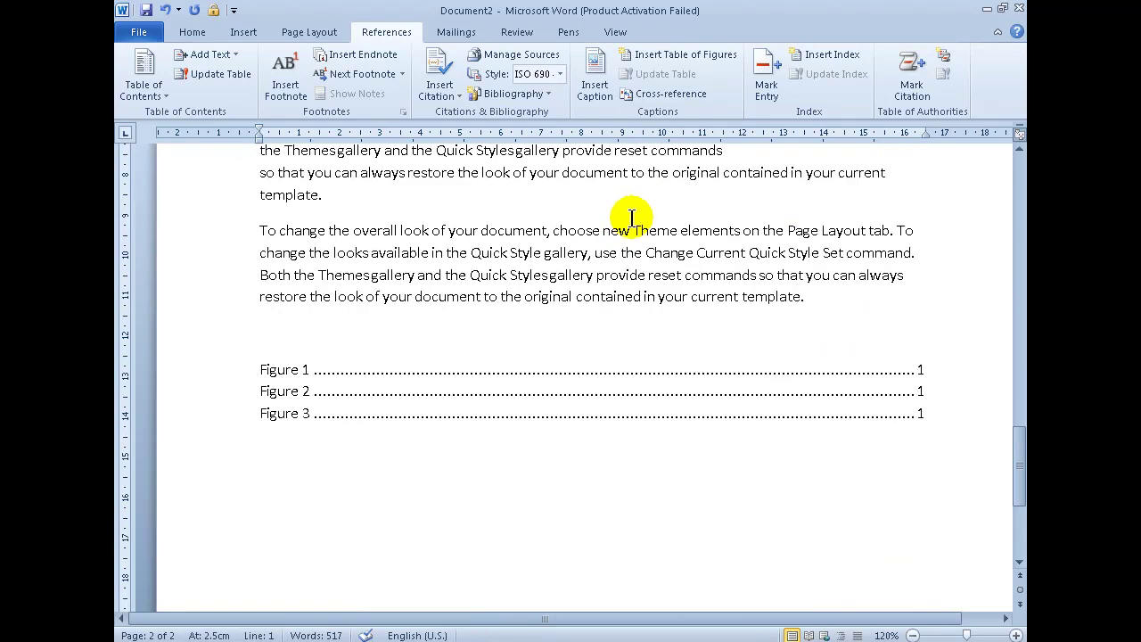
pyautogui.scroll(-1, 704, 223)
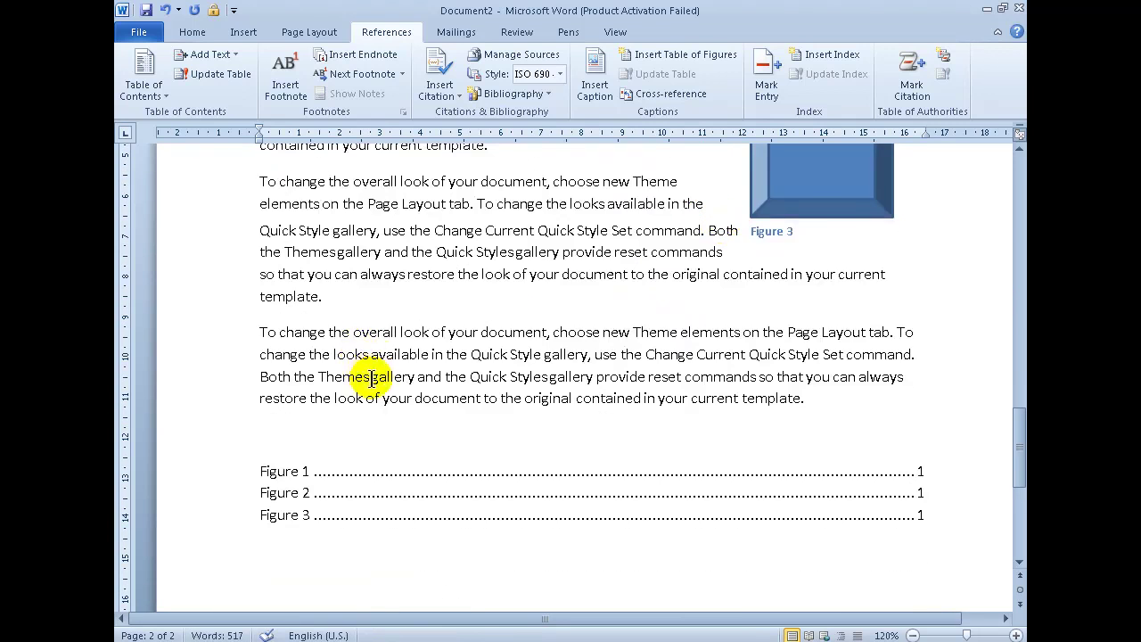
pyautogui.scroll(-1, 431, 328)
pyautogui.scroll(-1, 431, 328)
pyautogui.click(385, 413)
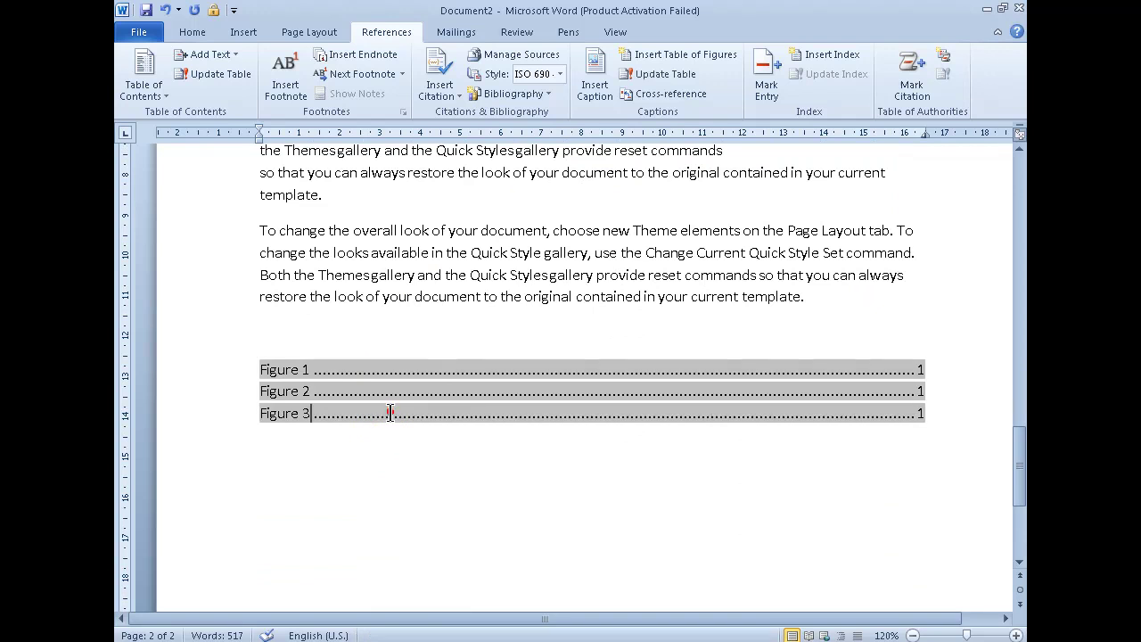
pyautogui.click(655, 78)
pyautogui.click(475, 228)
pyautogui.click(522, 214)
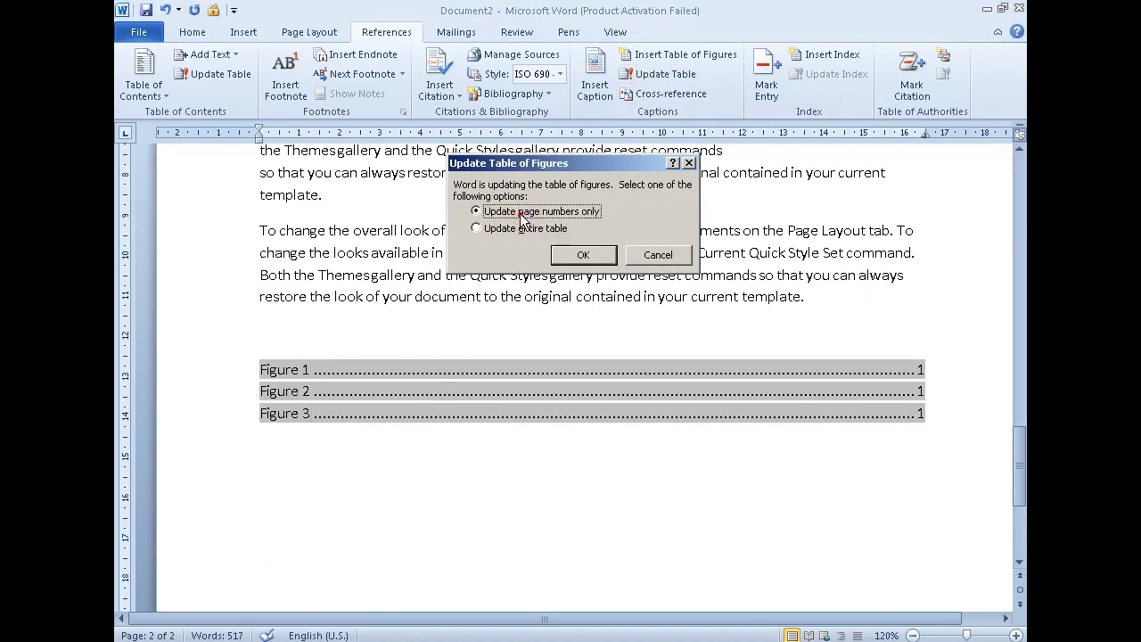
pyautogui.click(580, 255)
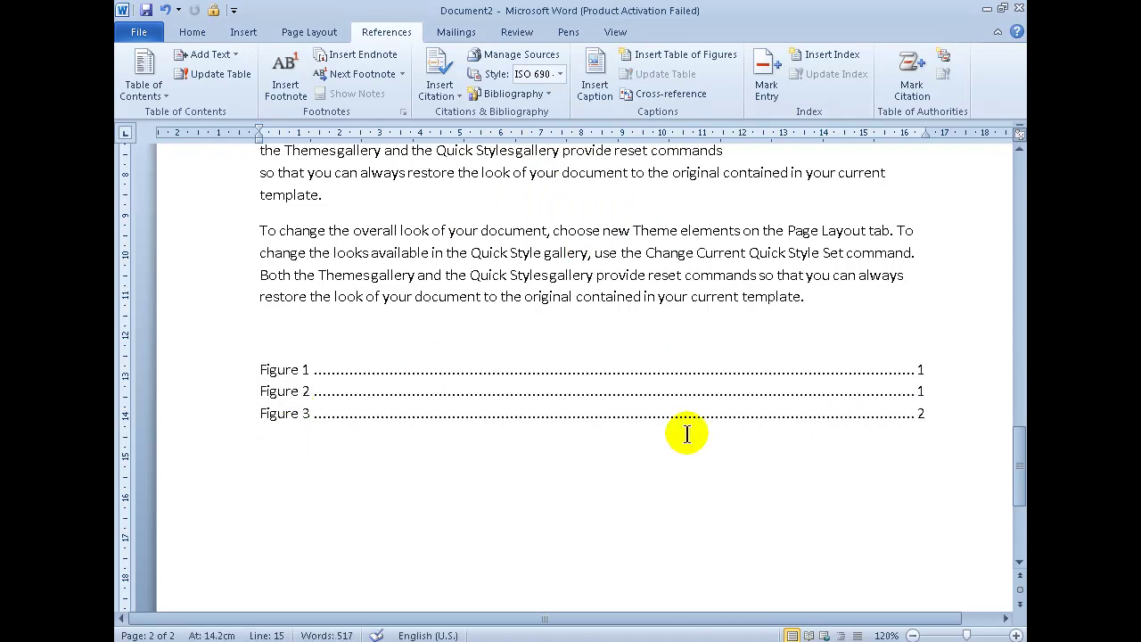
# Step: Scroll through the document's figures and return to the Figure 3 rectangle on page 2
pyautogui.scroll(3, 790, 325)
pyautogui.scroll(2, 780, 321)
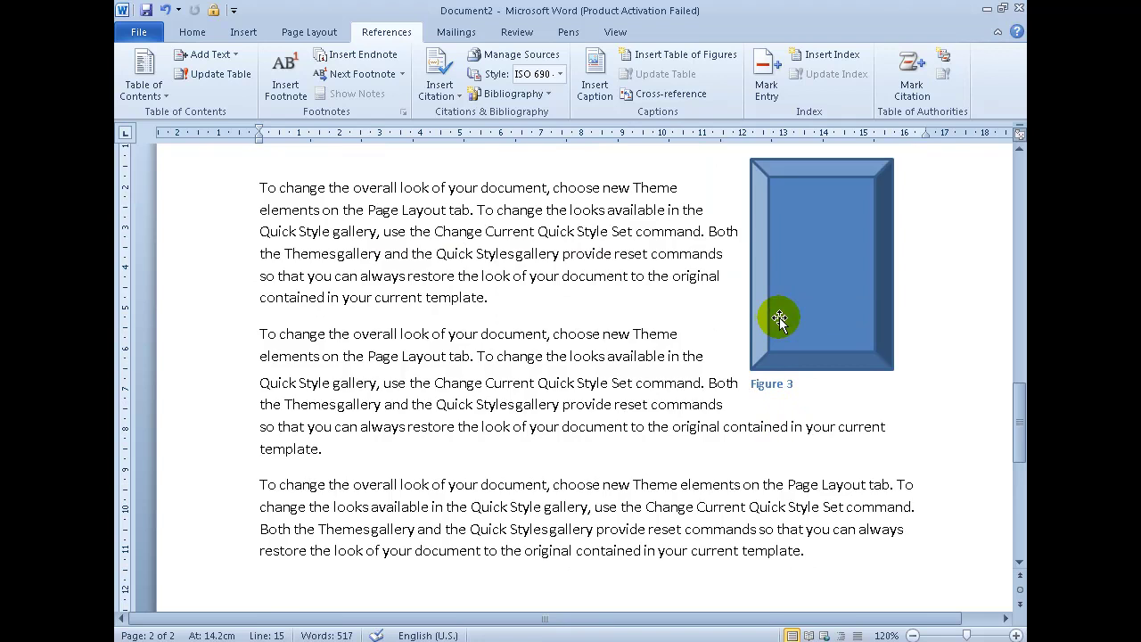
pyautogui.scroll(4, 779, 321)
pyautogui.scroll(3, 775, 317)
pyautogui.scroll(4, 773, 314)
pyautogui.scroll(3, 774, 313)
pyautogui.scroll(5, 774, 313)
pyautogui.scroll(4, 771, 312)
pyautogui.scroll(1, 772, 312)
pyautogui.scroll(-1, 601, 269)
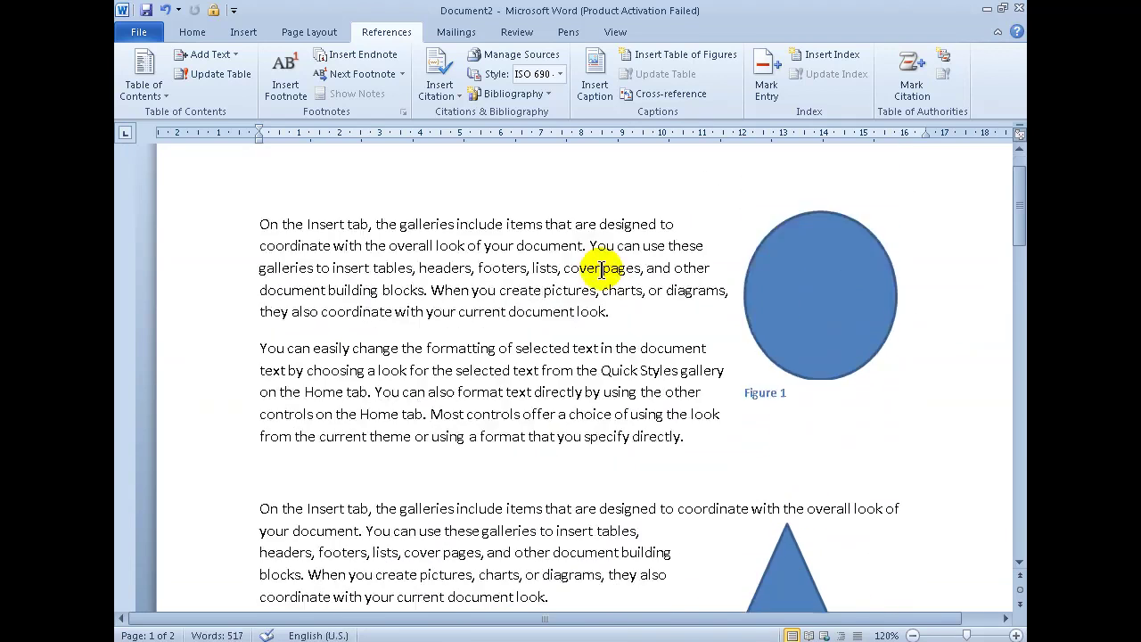
pyautogui.scroll(-3, 602, 269)
pyautogui.scroll(2, 602, 268)
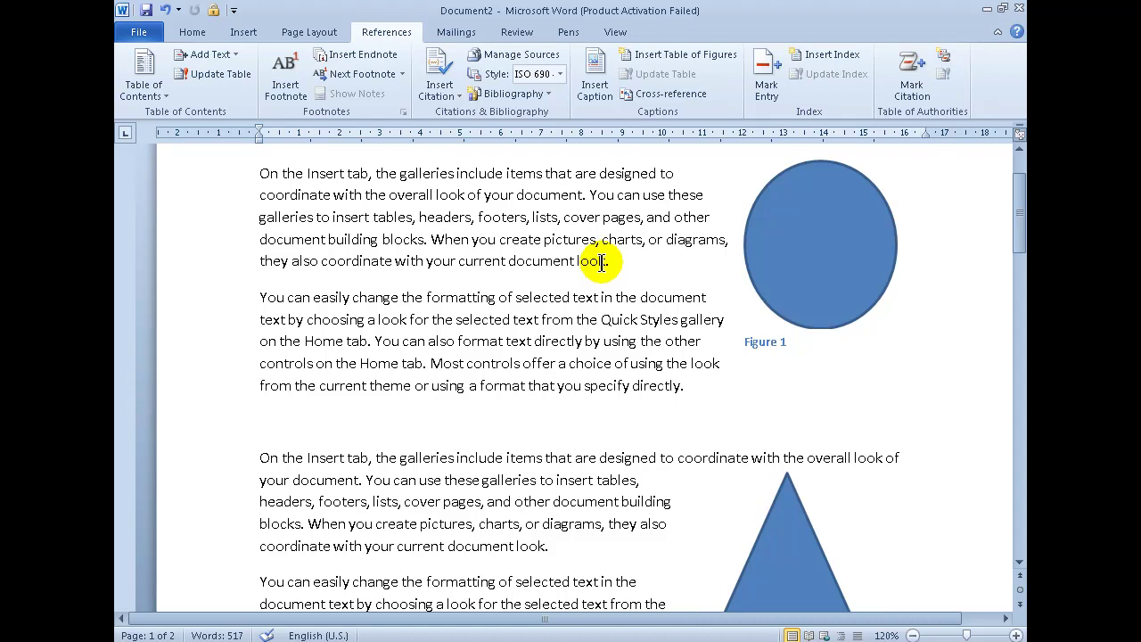
pyautogui.scroll(-3, 602, 262)
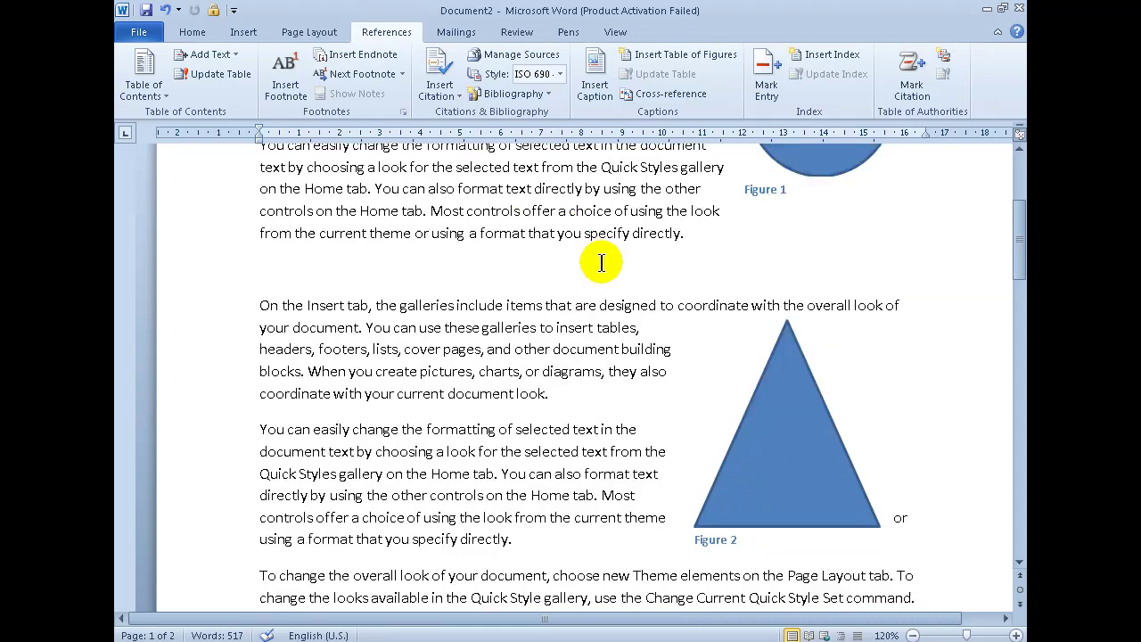
pyautogui.scroll(-4, 605, 259)
pyautogui.scroll(-6, 604, 255)
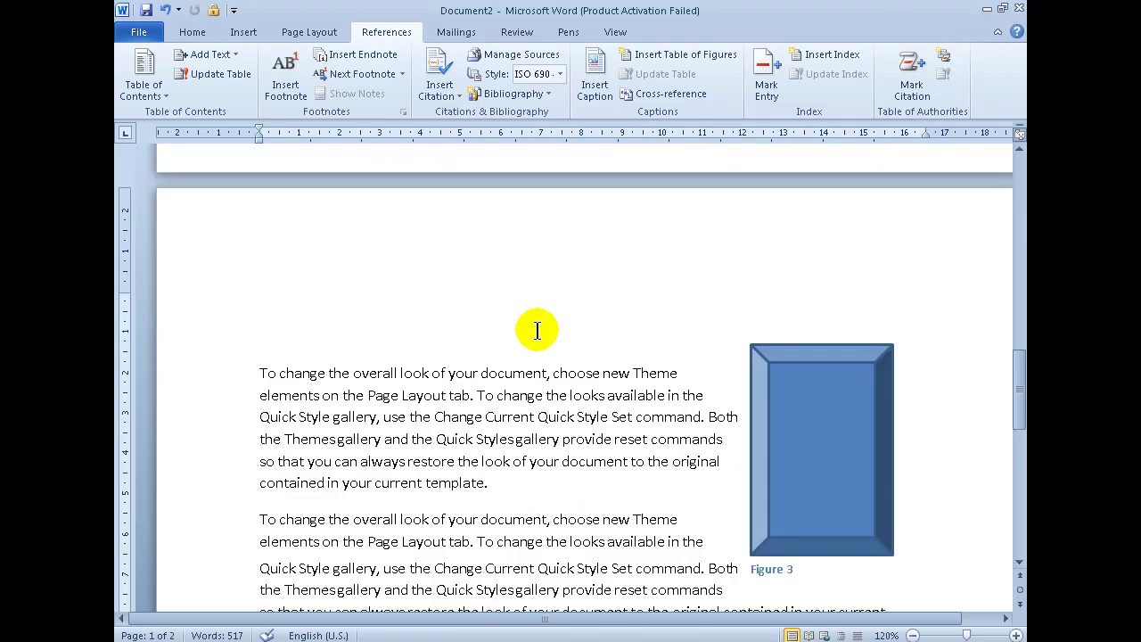
pyautogui.scroll(-2, 535, 326)
# Step: Add a new line below the paragraph and replace the 'Figure 2' placeholder with 'Triangle'
pyautogui.press('Return')
pyautogui.write('Figure 2')
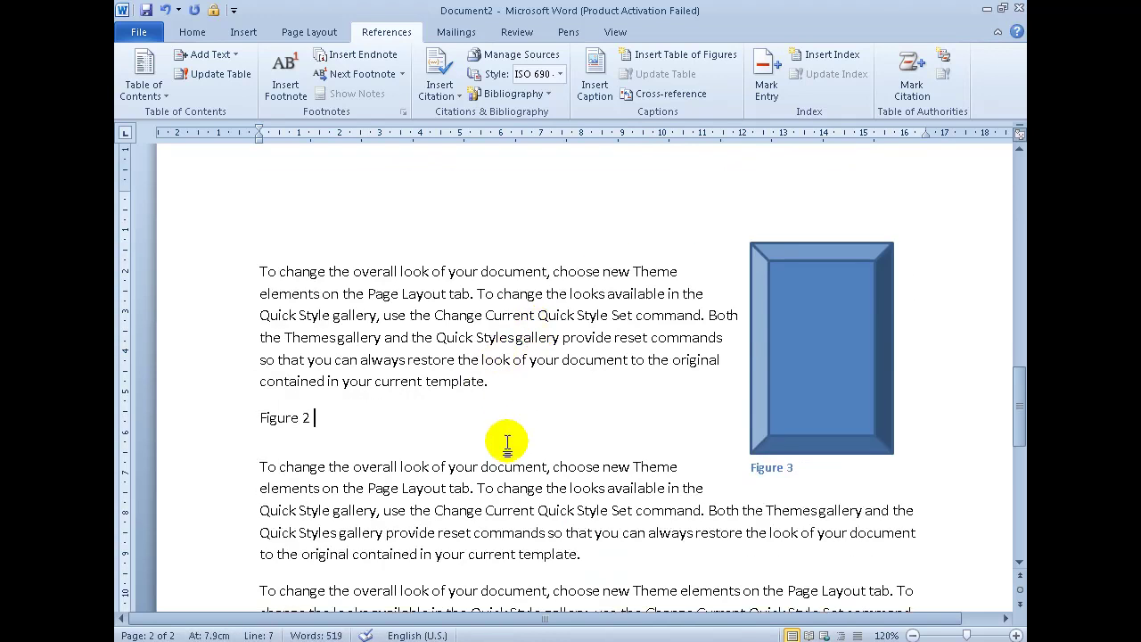
pyautogui.scroll(2, 509, 438)
pyautogui.scroll(2, 495, 433)
pyautogui.scroll(4, 493, 427)
pyautogui.scroll(3, 505, 400)
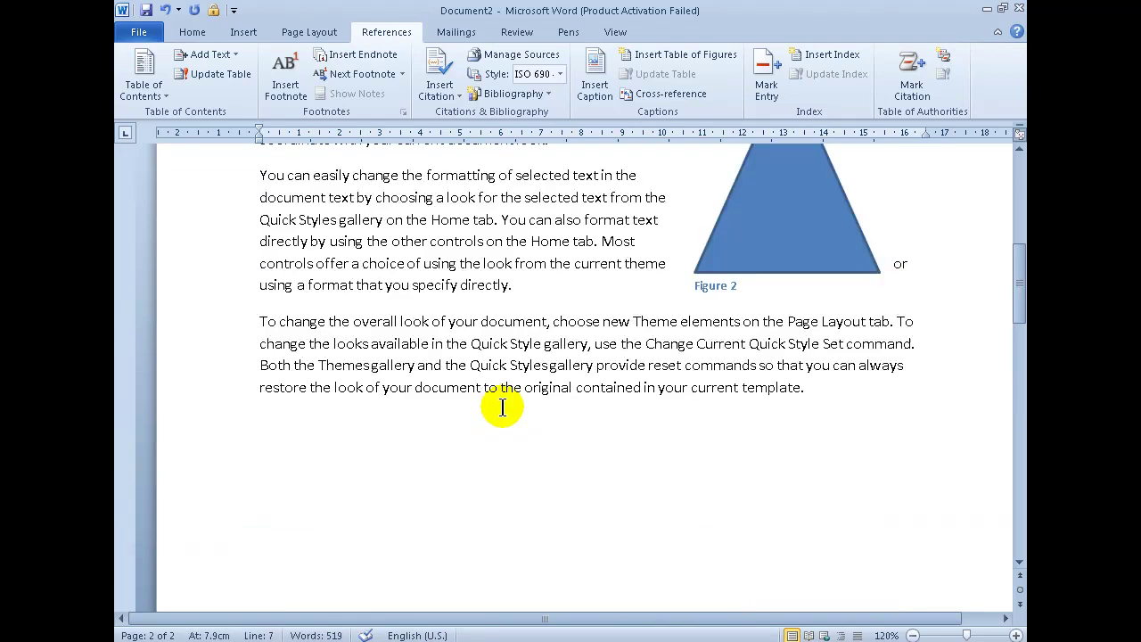
pyautogui.scroll(-3, 504, 400)
pyautogui.scroll(-4, 507, 401)
pyautogui.scroll(-3, 472, 399)
pyautogui.press('BackSpace')
pyautogui.press('BackSpace')
pyautogui.press('BackSpace')
pyautogui.write('Triangle (')
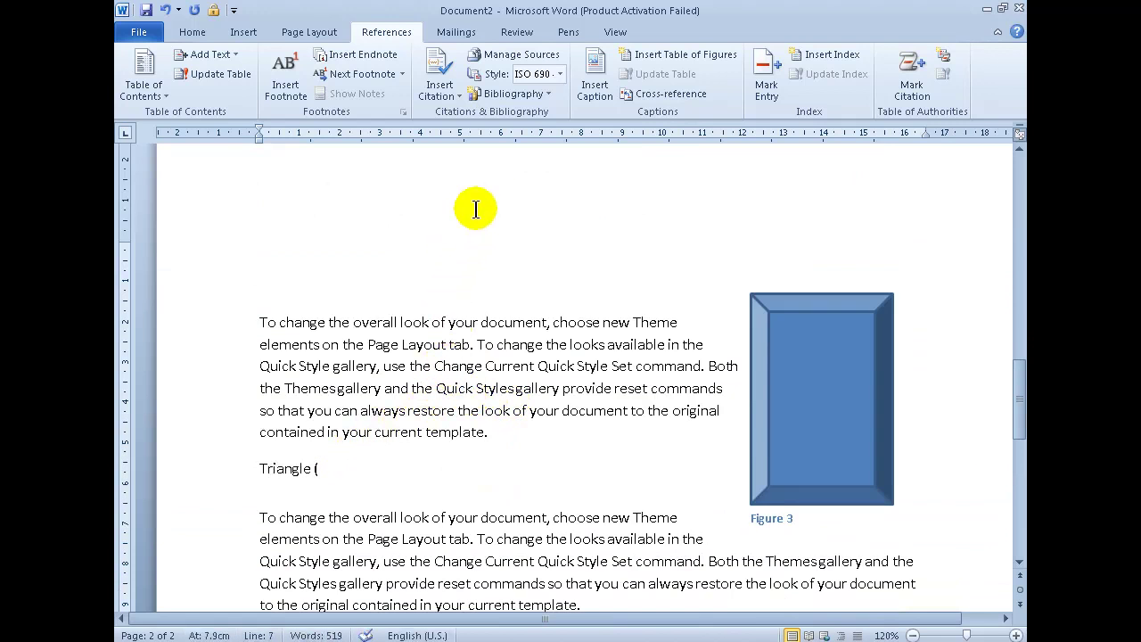
# Step: Insert a cross-reference to the Figure 2 caption showing only its label and number
pyautogui.click(660, 93)
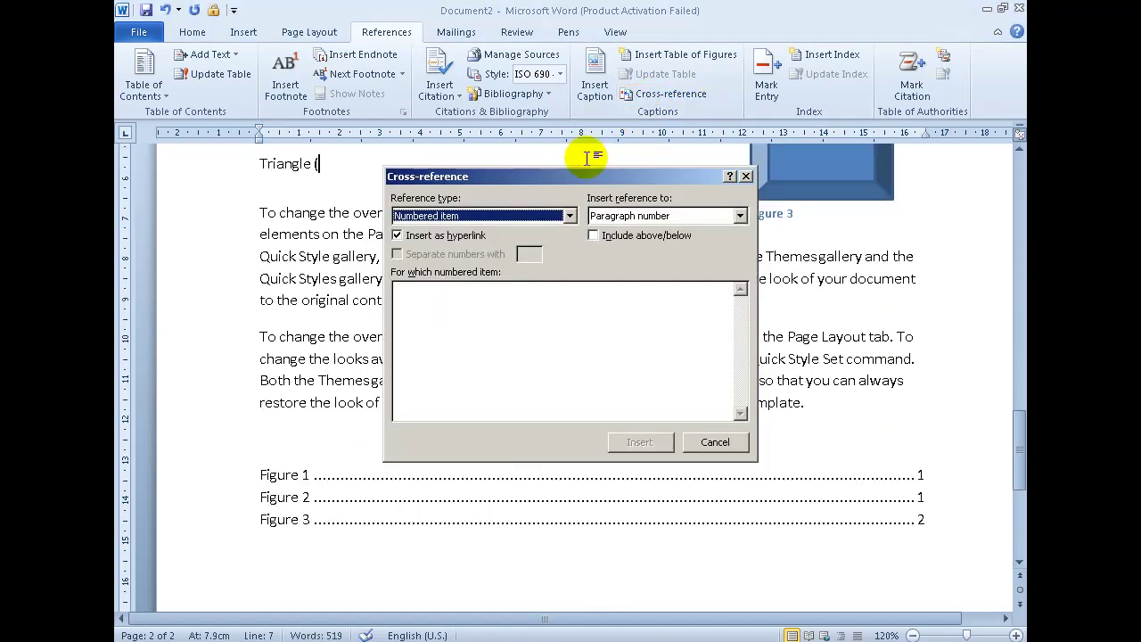
pyautogui.click(463, 215)
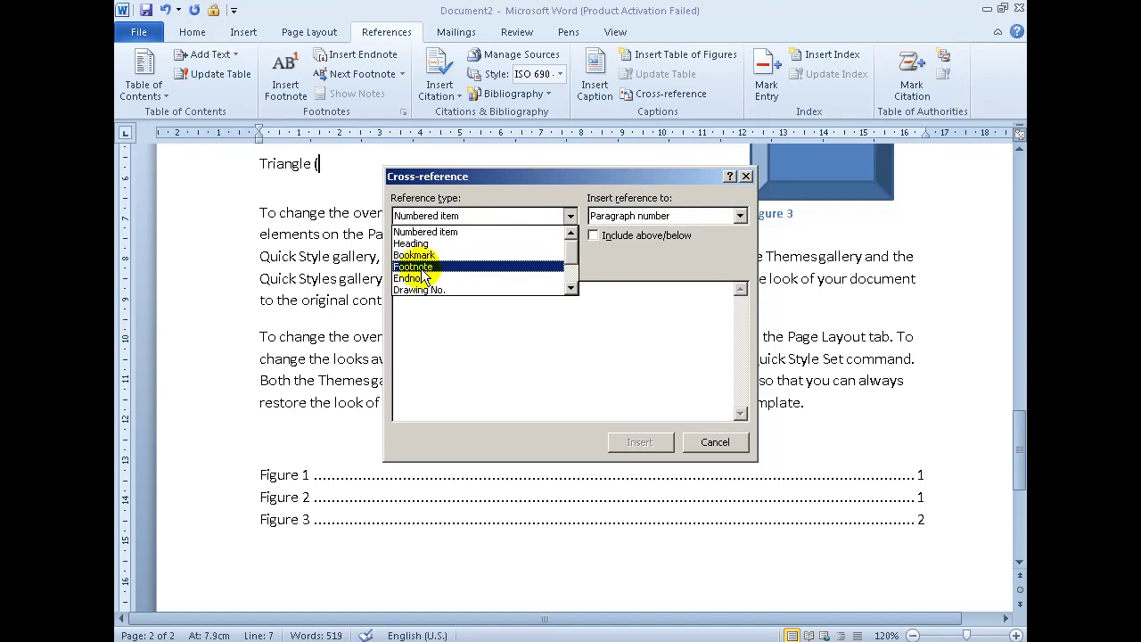
pyautogui.click(571, 288)
pyautogui.click(570, 289)
pyautogui.click(571, 289)
pyautogui.click(571, 289)
pyautogui.click(431, 267)
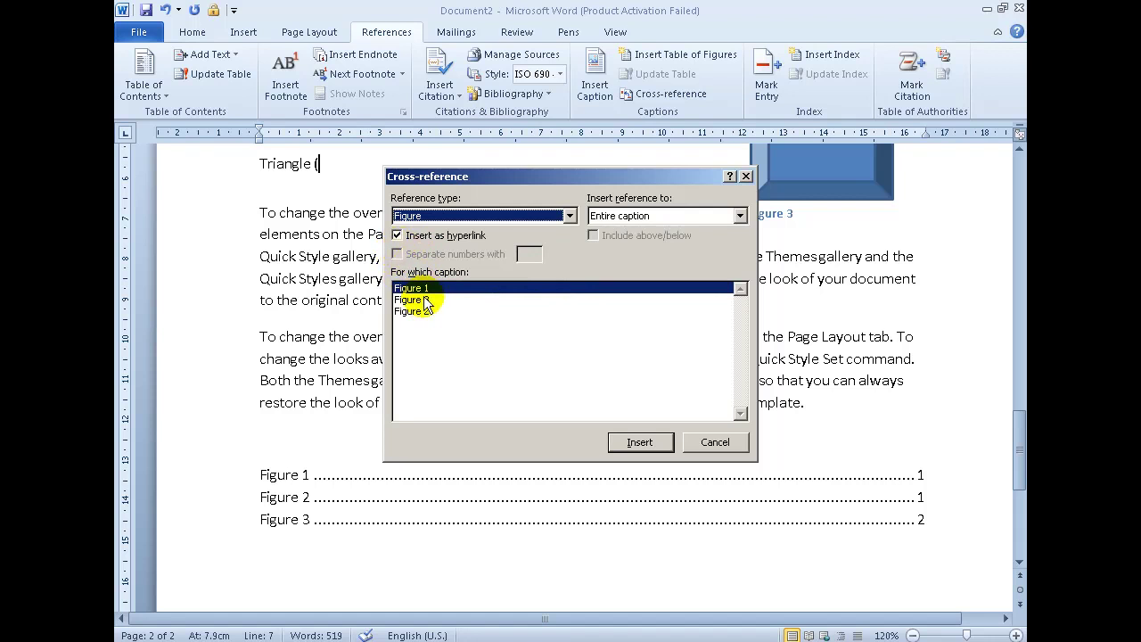
pyautogui.click(426, 301)
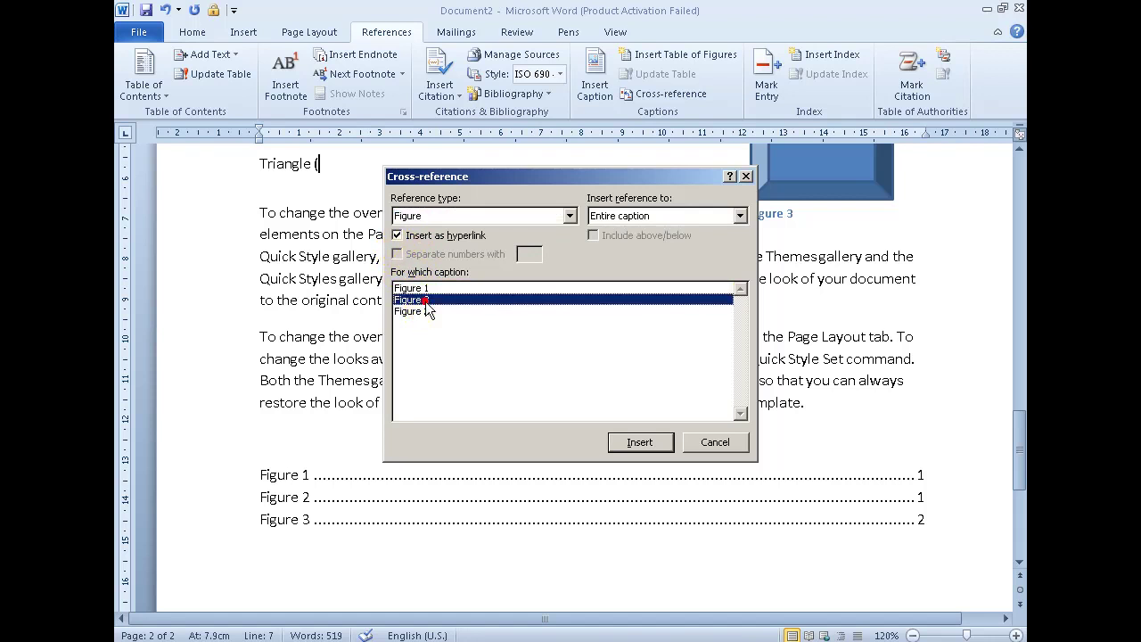
pyautogui.click(427, 311)
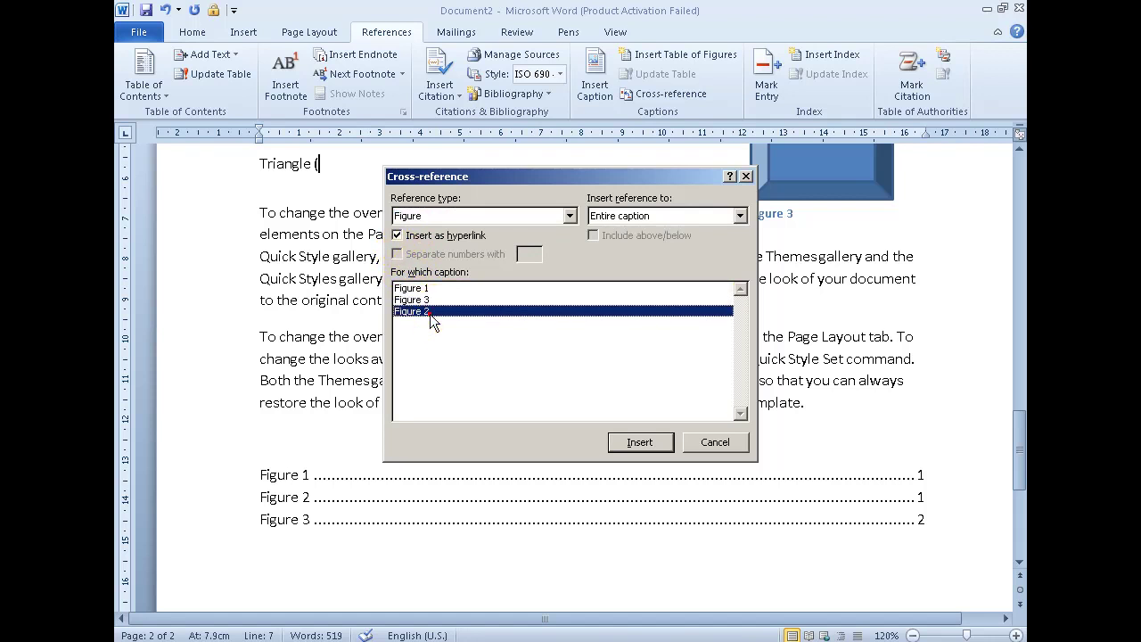
pyautogui.click(615, 219)
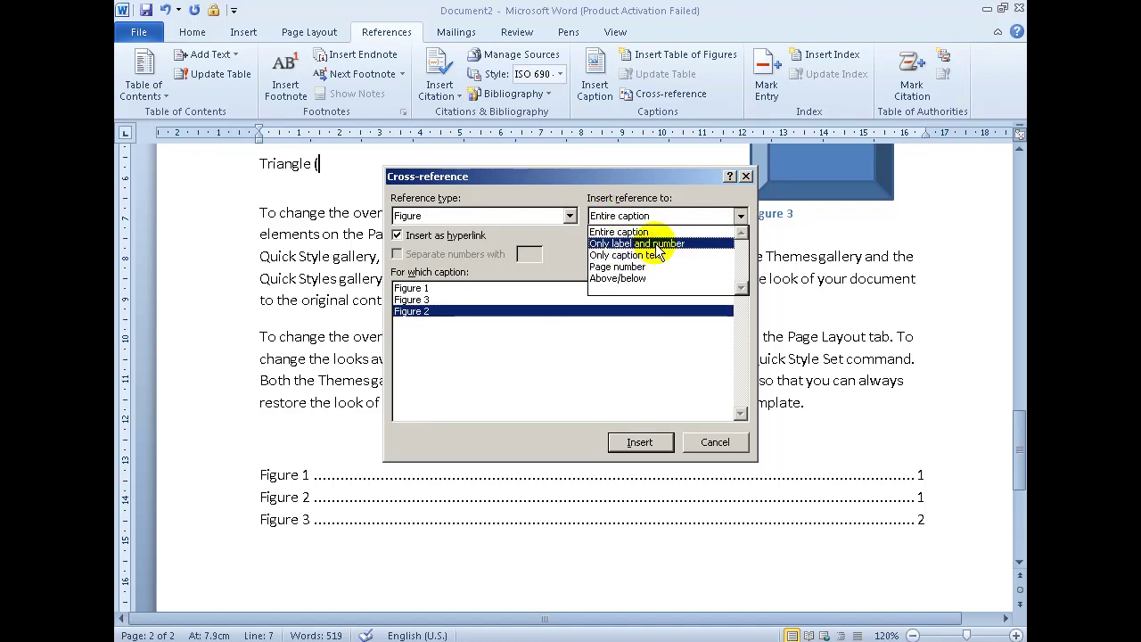
pyautogui.click(656, 244)
pyautogui.click(639, 442)
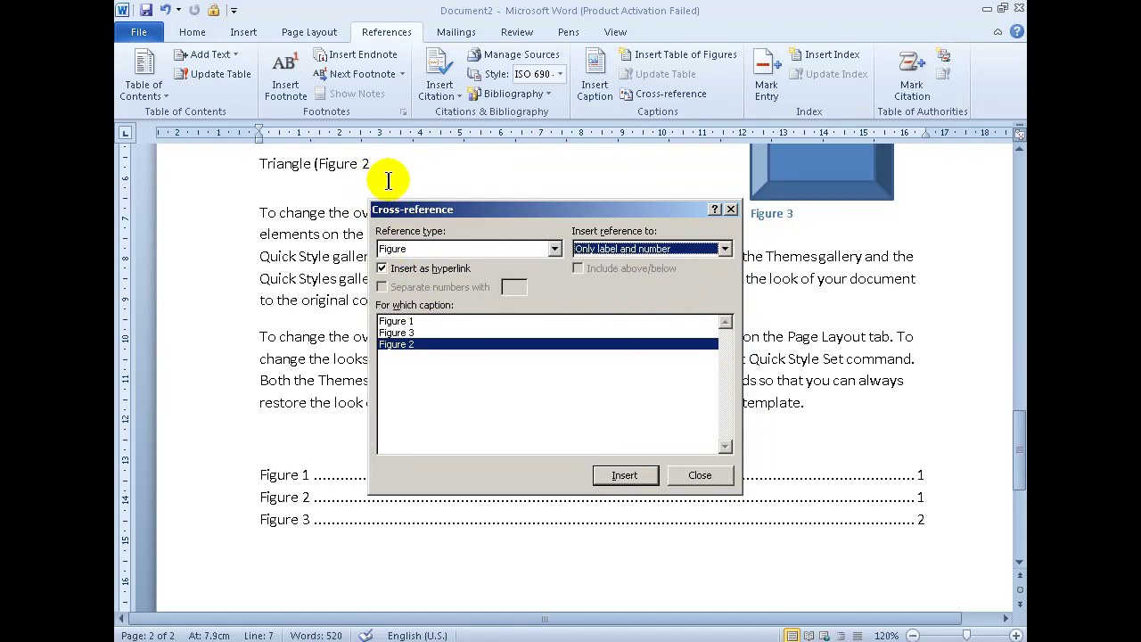
# Step: Insert a cross-reference to Figure 2's page number, close the dialog, and type ')'
pyautogui.click(388, 173)
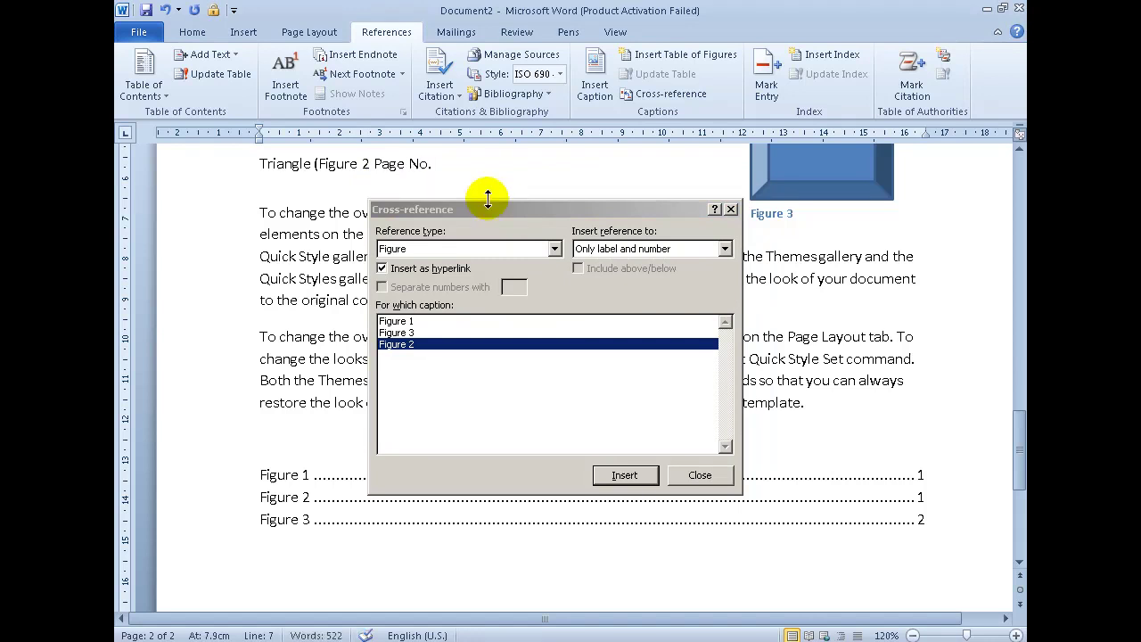
pyautogui.click(595, 248)
pyautogui.click(604, 301)
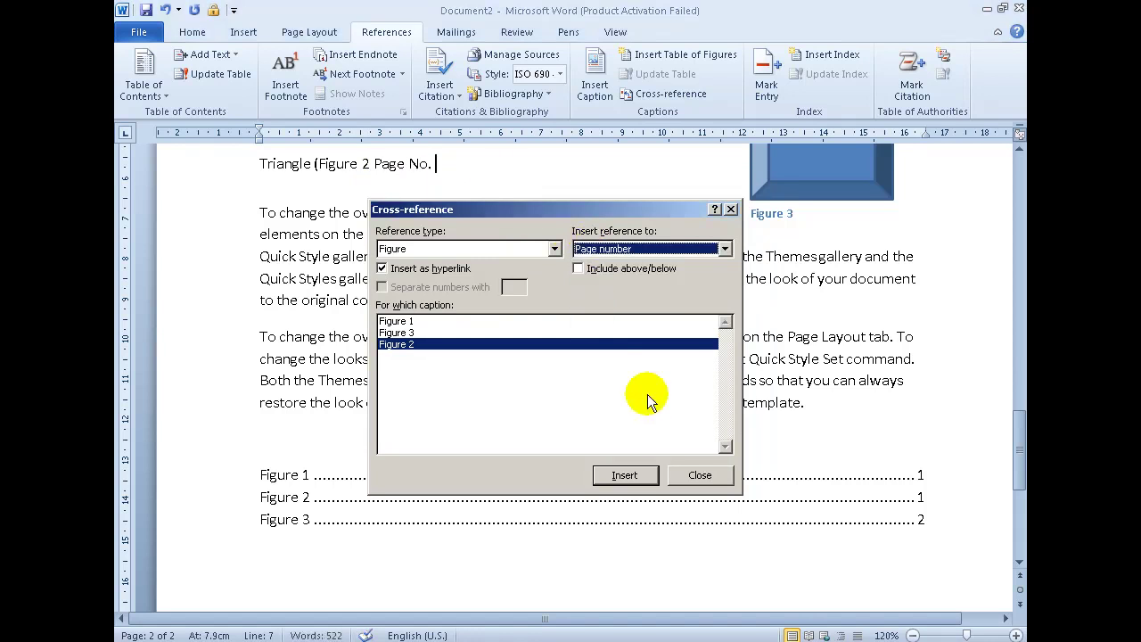
pyautogui.click(625, 474)
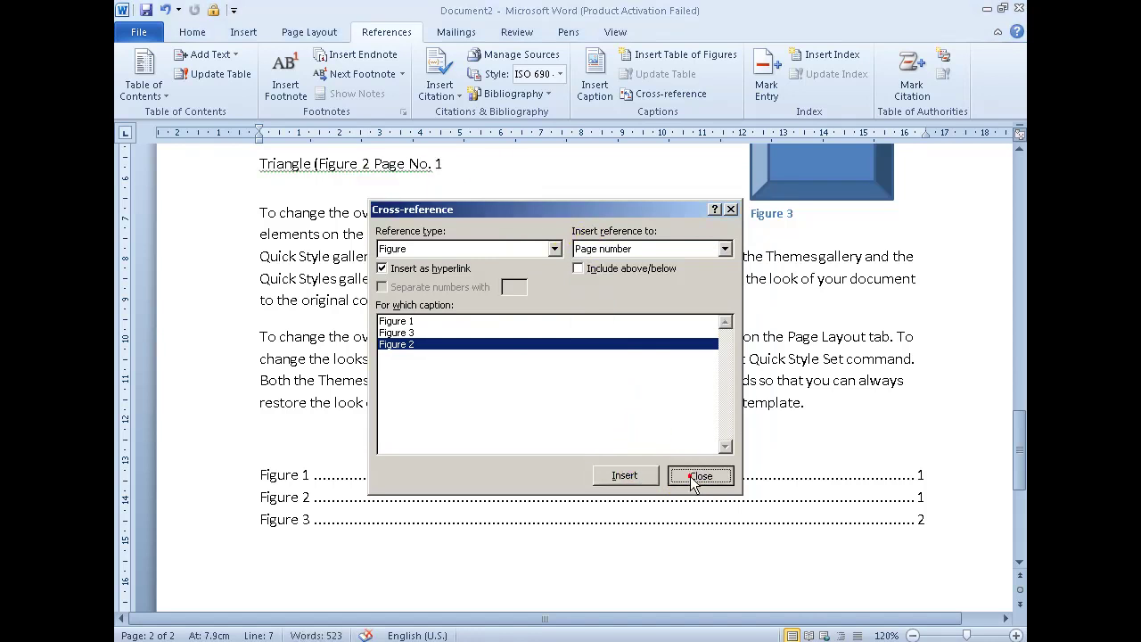
pyautogui.click(698, 476)
pyautogui.write(')')
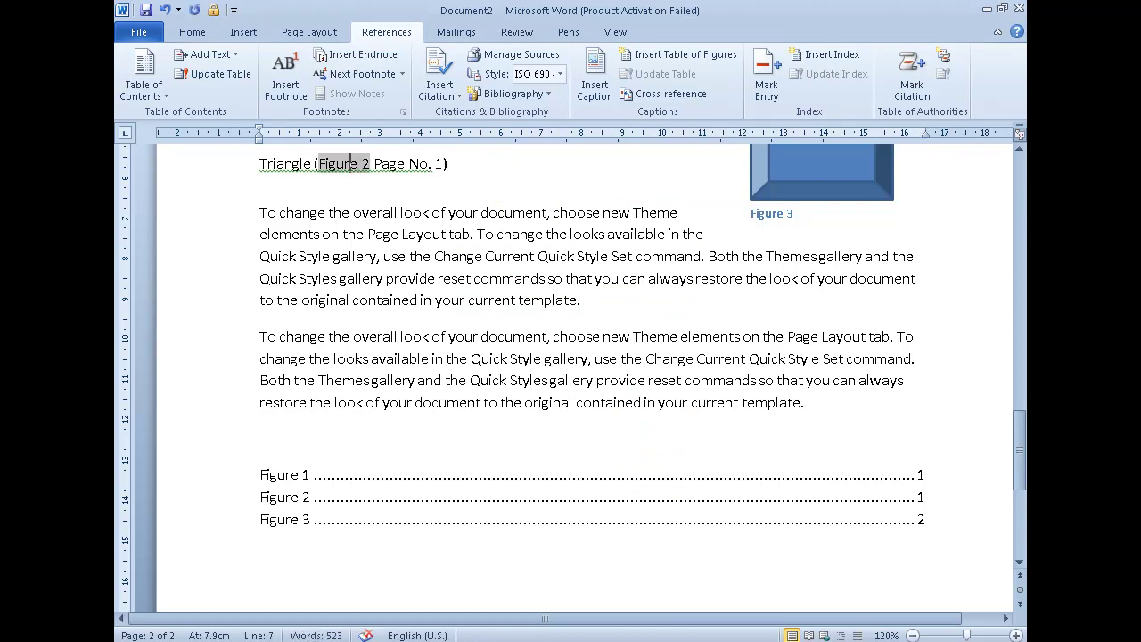
pyautogui.write('see')
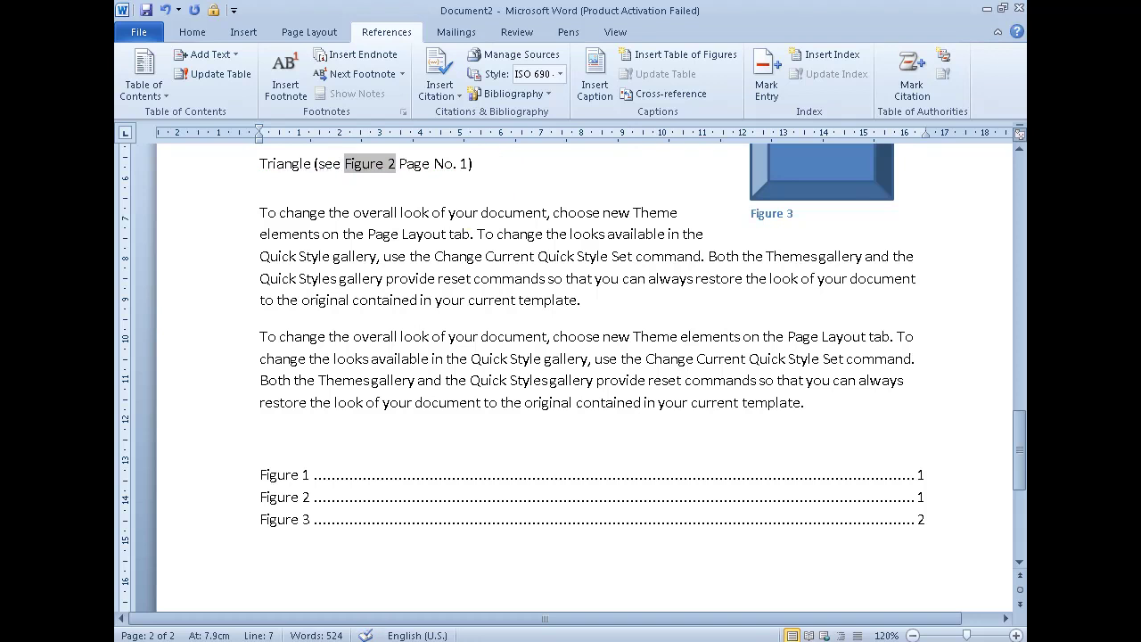
# Step: Place the cursor at the end of the 'Triangle (see Figure 2 Page No. 1)' line
pyautogui.click(502, 168)
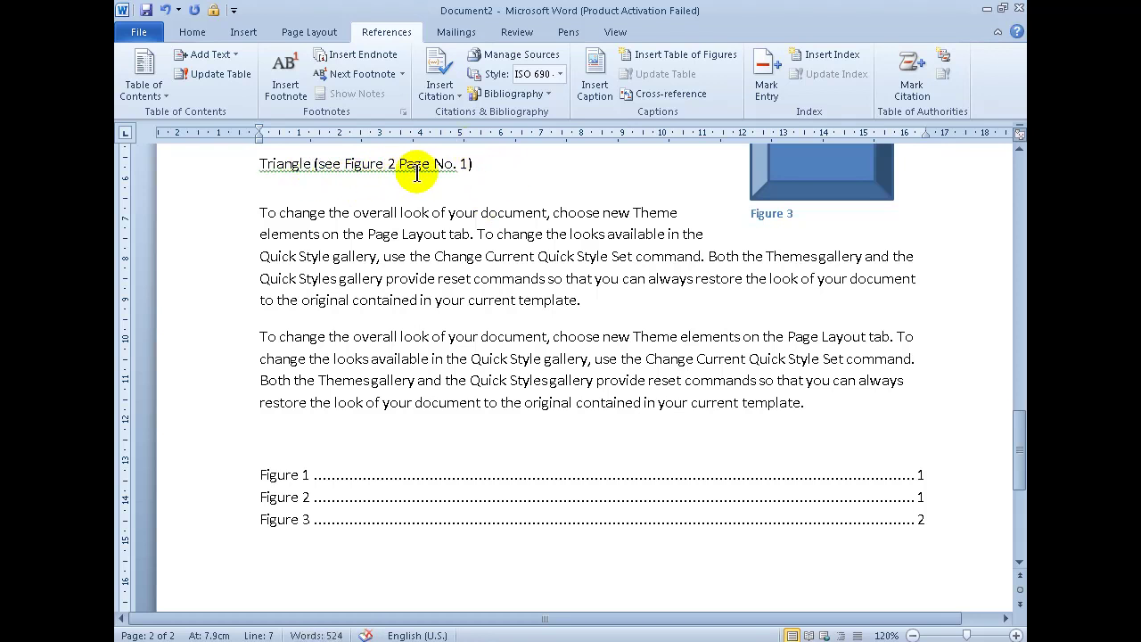
pyautogui.scroll(3, 441, 175)
pyautogui.scroll(5, 656, 265)
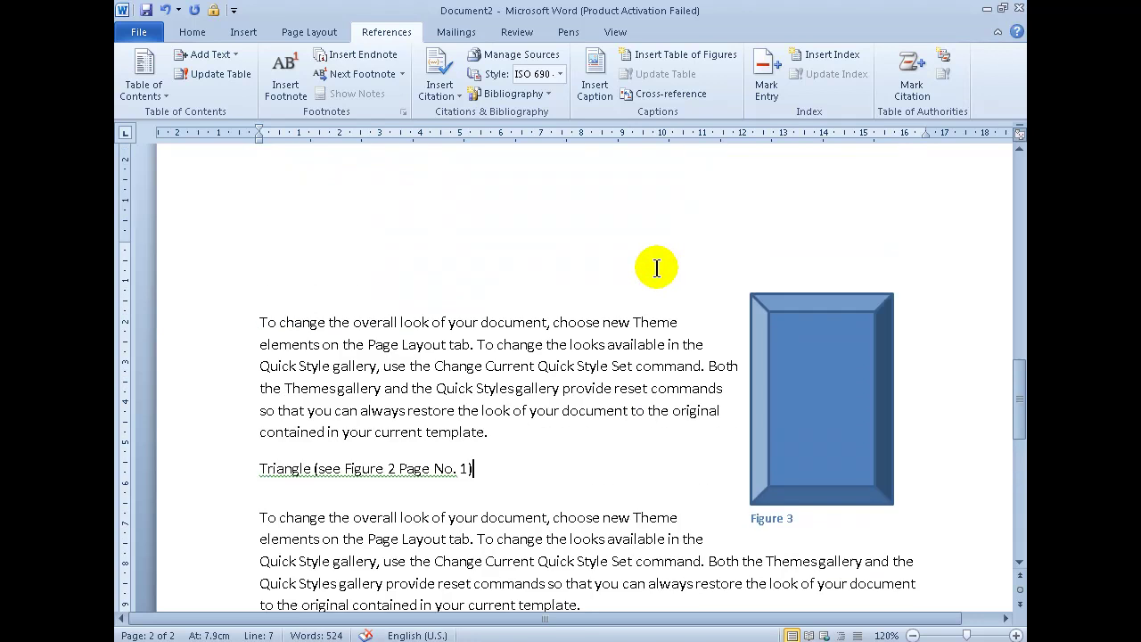
pyautogui.scroll(-8, 683, 260)
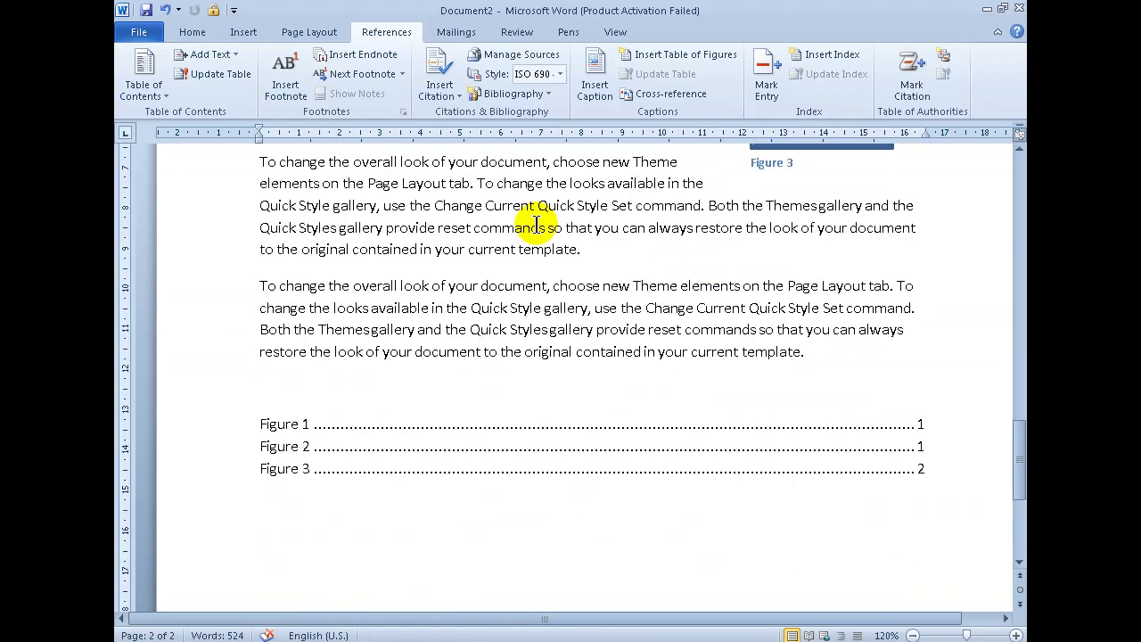
# Step: Reopen the Cross-reference dialog, confirm Figure as the reference type, and close without inserting
pyautogui.click(665, 94)
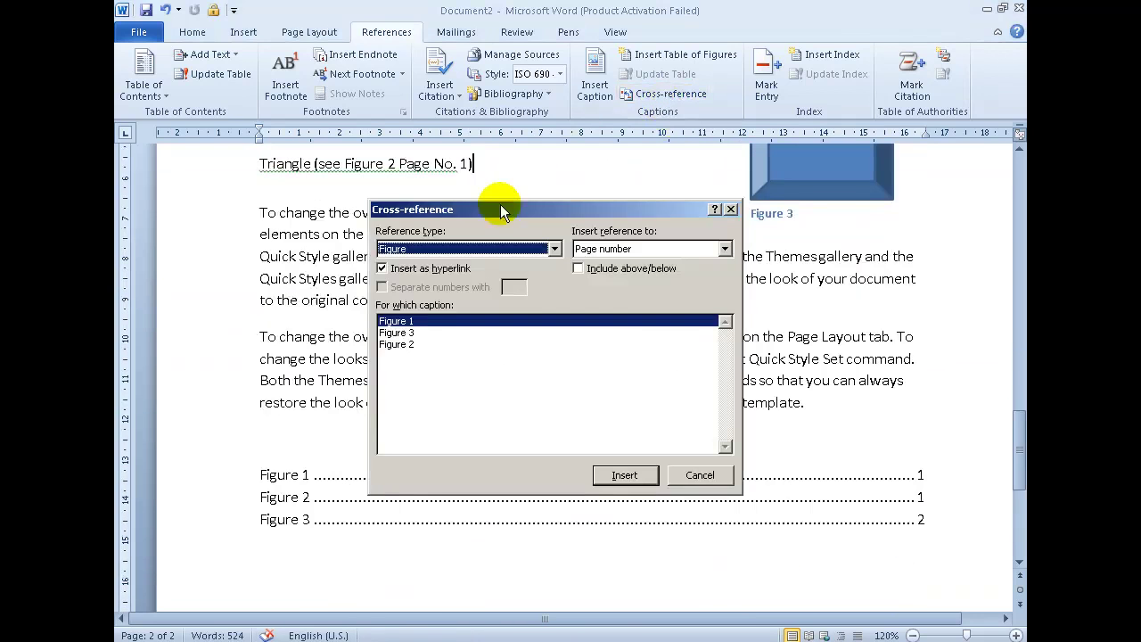
pyautogui.click(478, 250)
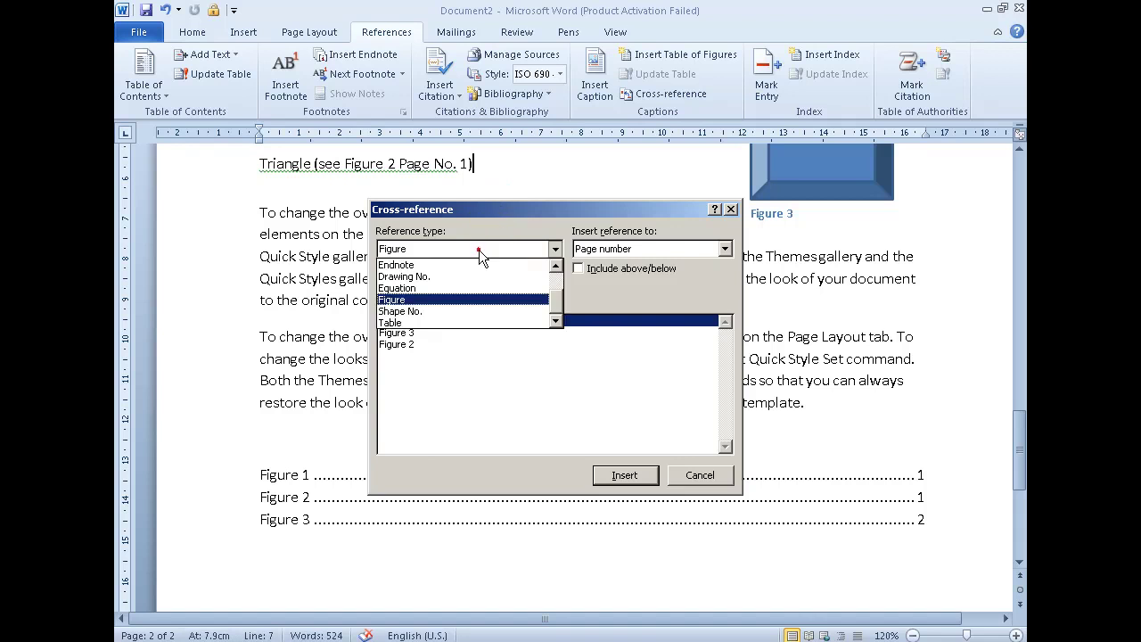
pyautogui.click(556, 268)
pyautogui.click(557, 267)
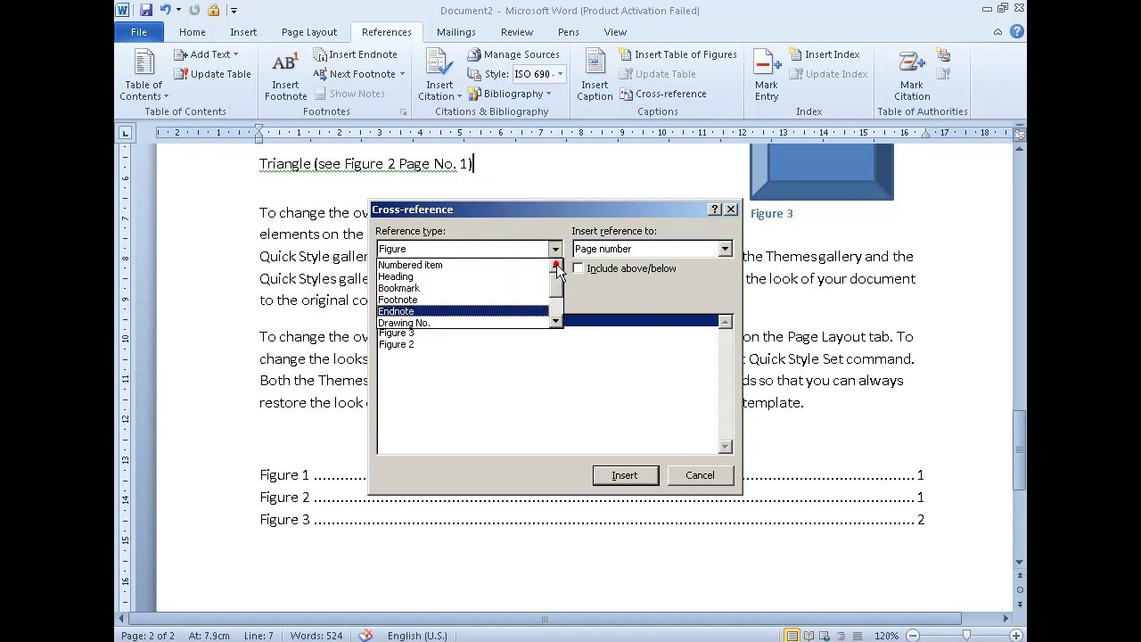
pyautogui.click(588, 221)
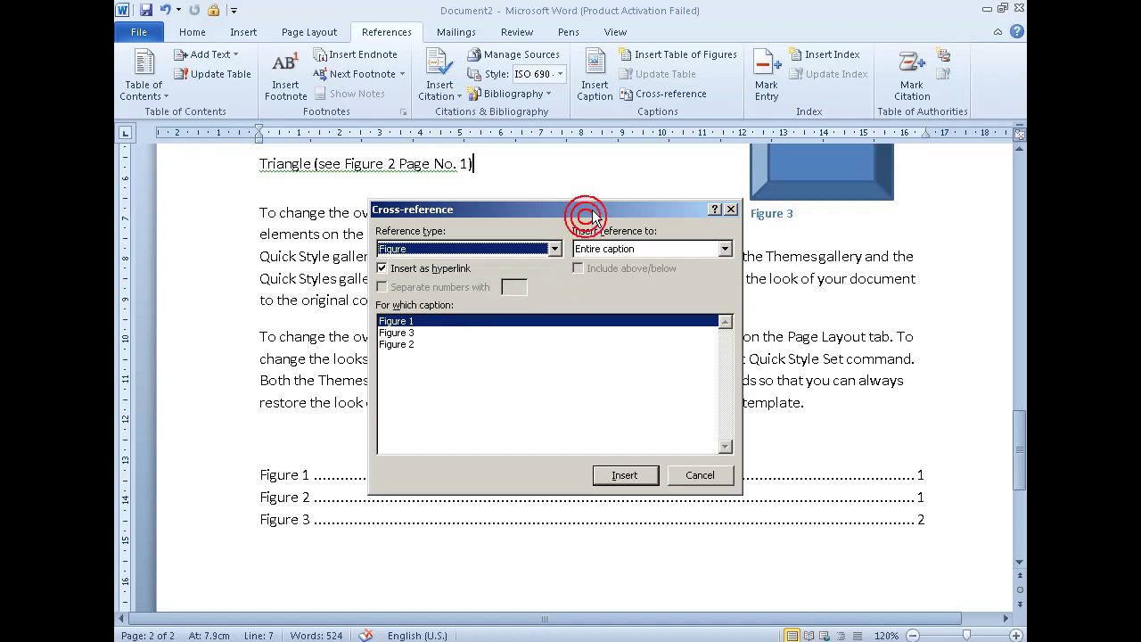
pyautogui.click(731, 210)
pyautogui.scroll(3, 624, 267)
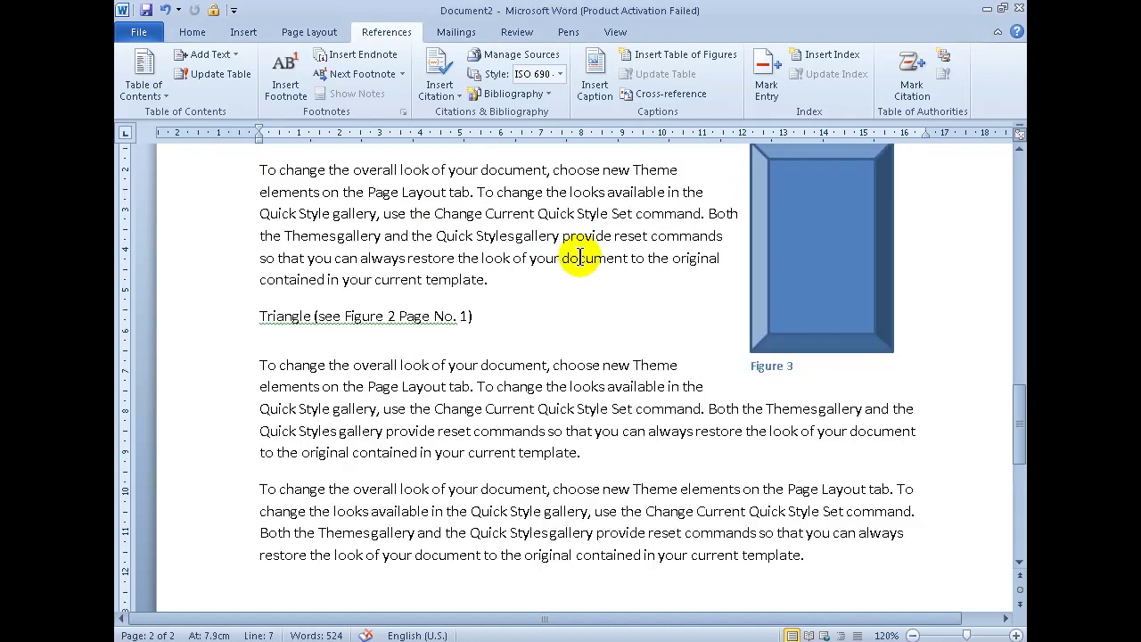